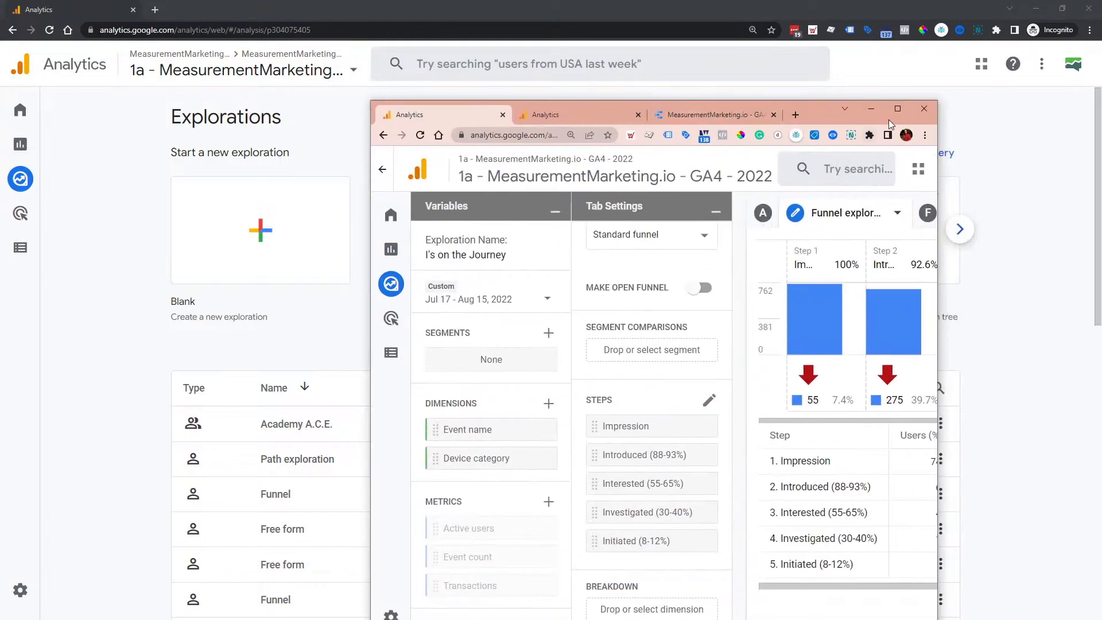
Step: Maximize the I's on the Journey exploration window and inspect the funnel settings and the user figures of its steps
key(super+Up)
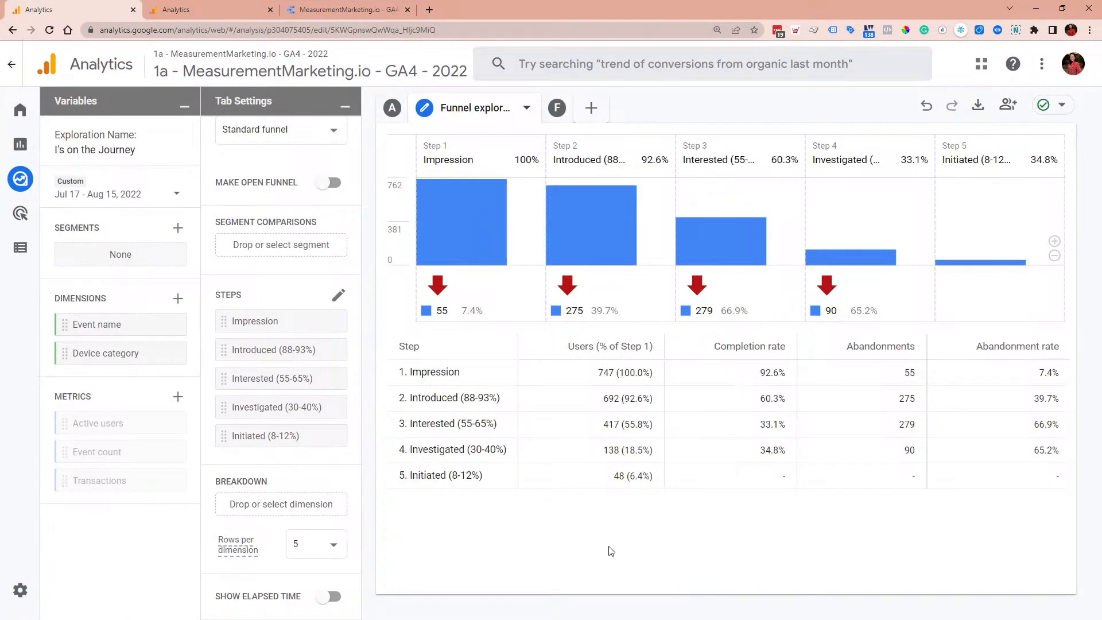
mouse_move(456, 251)
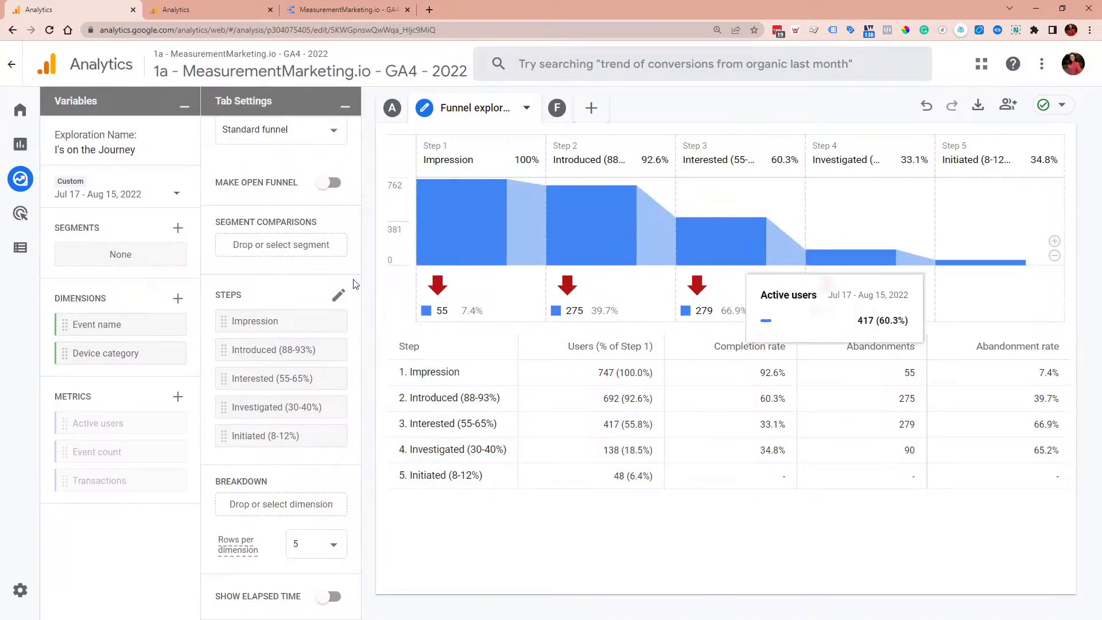
scroll(255, 147, up, 2)
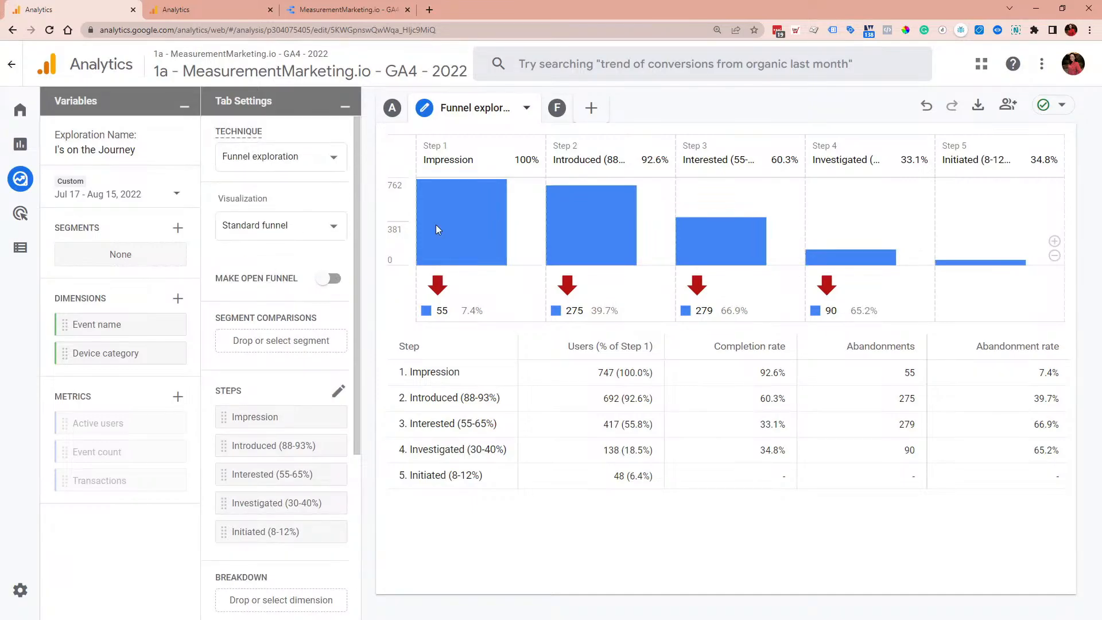
mouse_move(991, 267)
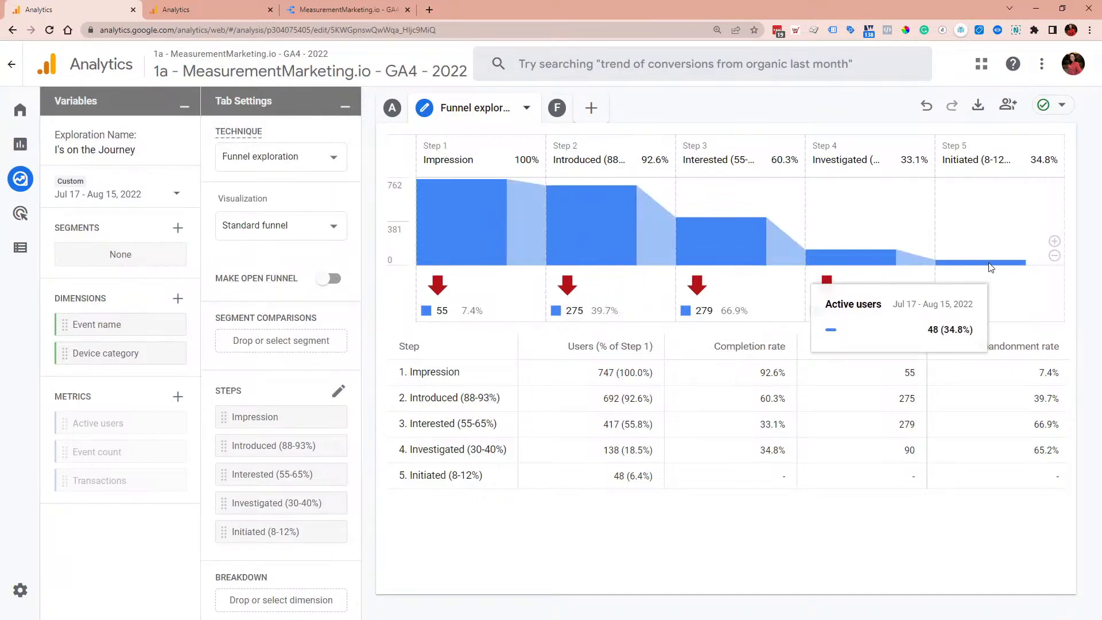
Step: Switch to the Academy A.C.E. funnel exploration and remove the Event name breakdown from it
click(216, 2)
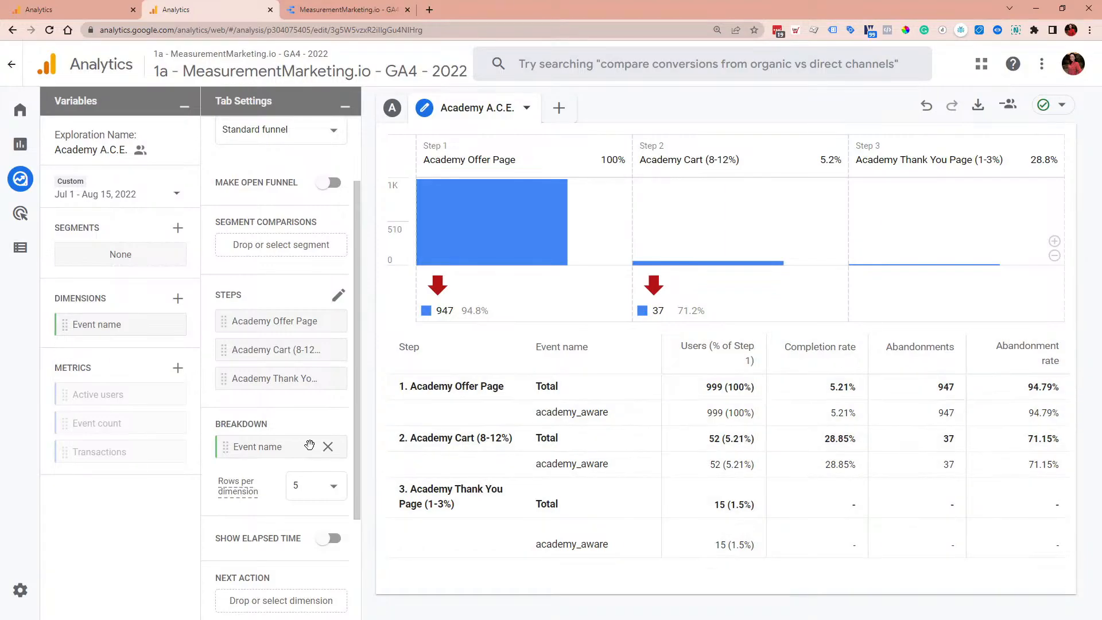
click(330, 448)
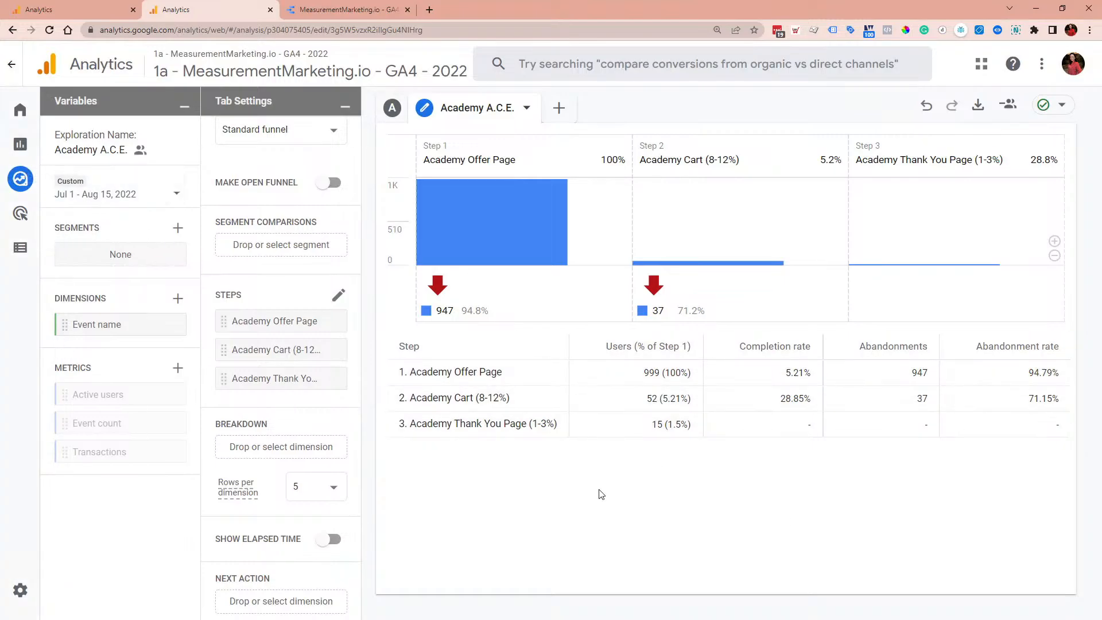
mouse_move(550, 224)
Step: Examine the funnel charts in the GA4 Practice Data Studio report and return to the Academy A.C.E. exploration
click(348, 10)
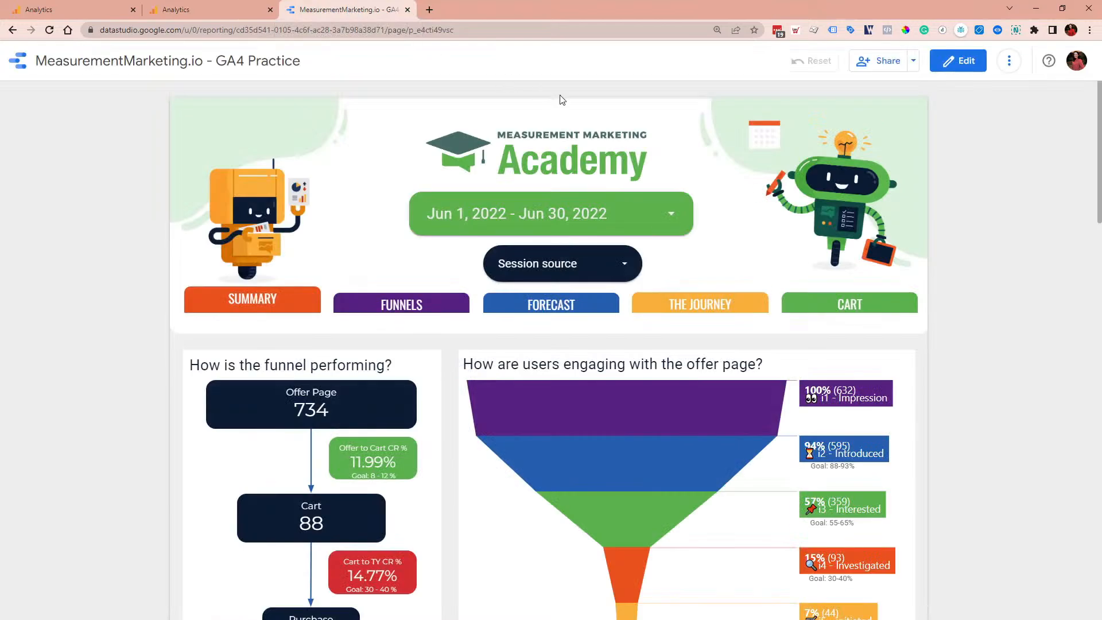
scroll(658, 359, down, 2)
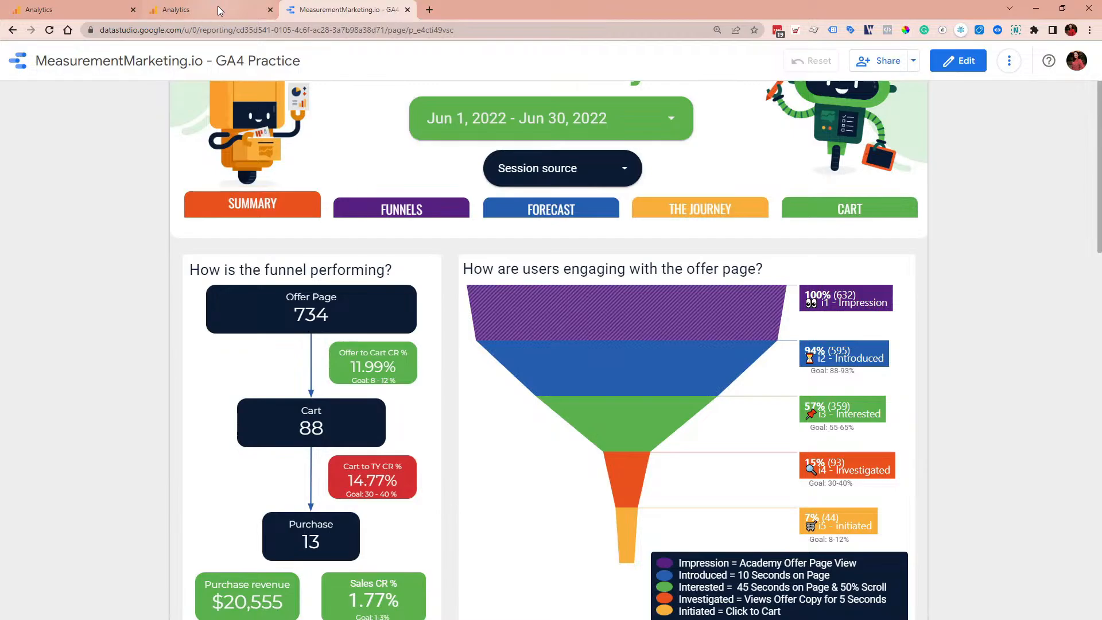
click(235, 10)
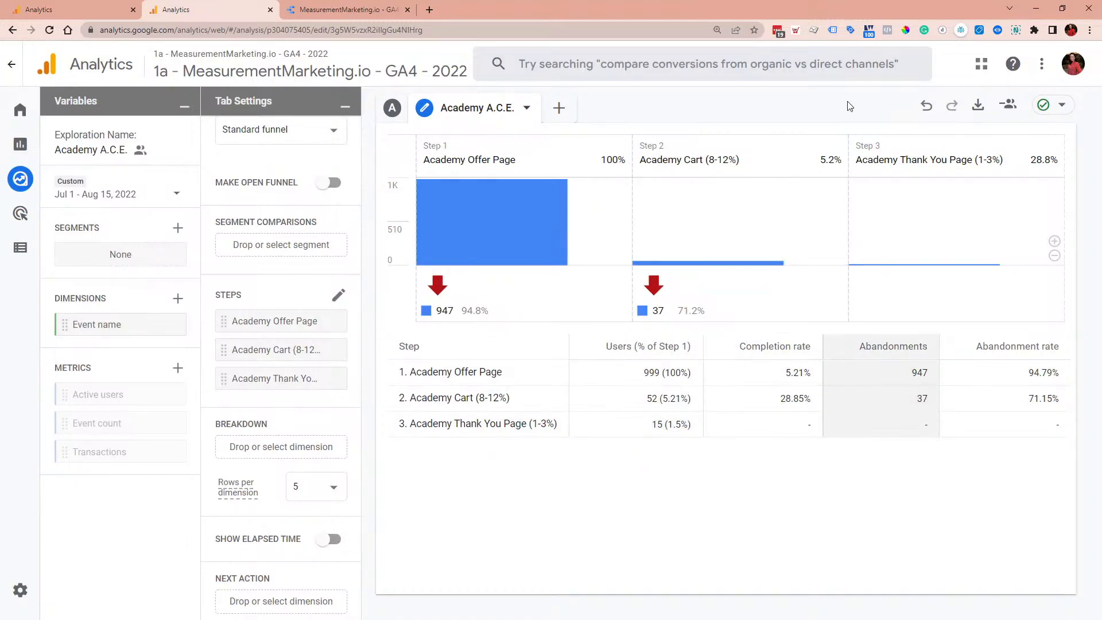
Step: In the Incognito window, open the Funnel exploration template to see its preset variables and return to the Explorations overview
click(1036, 8)
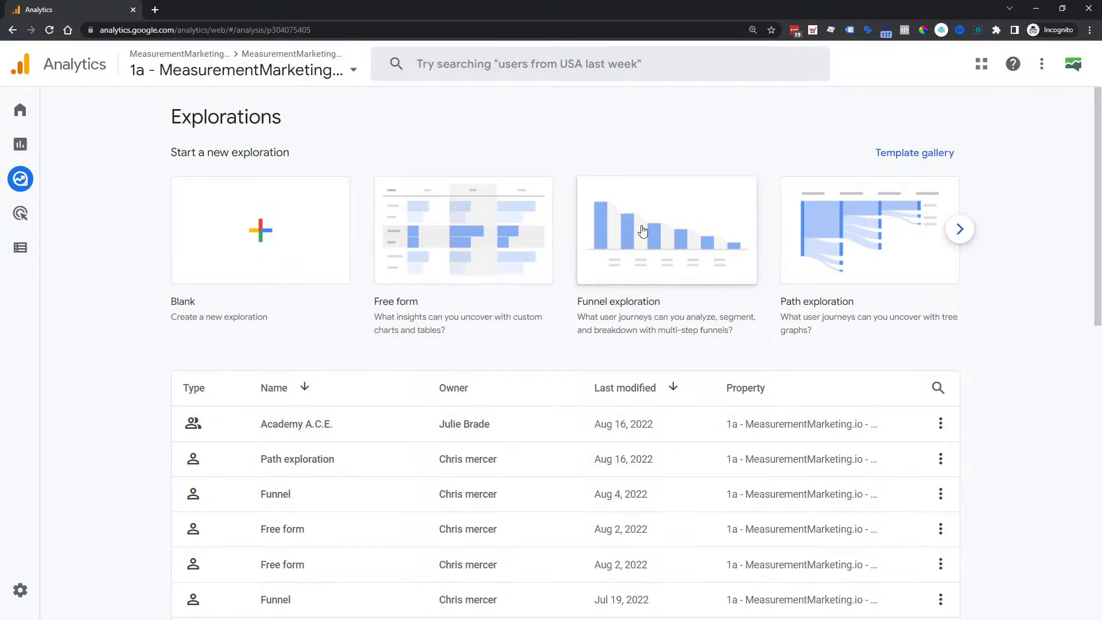
click(697, 240)
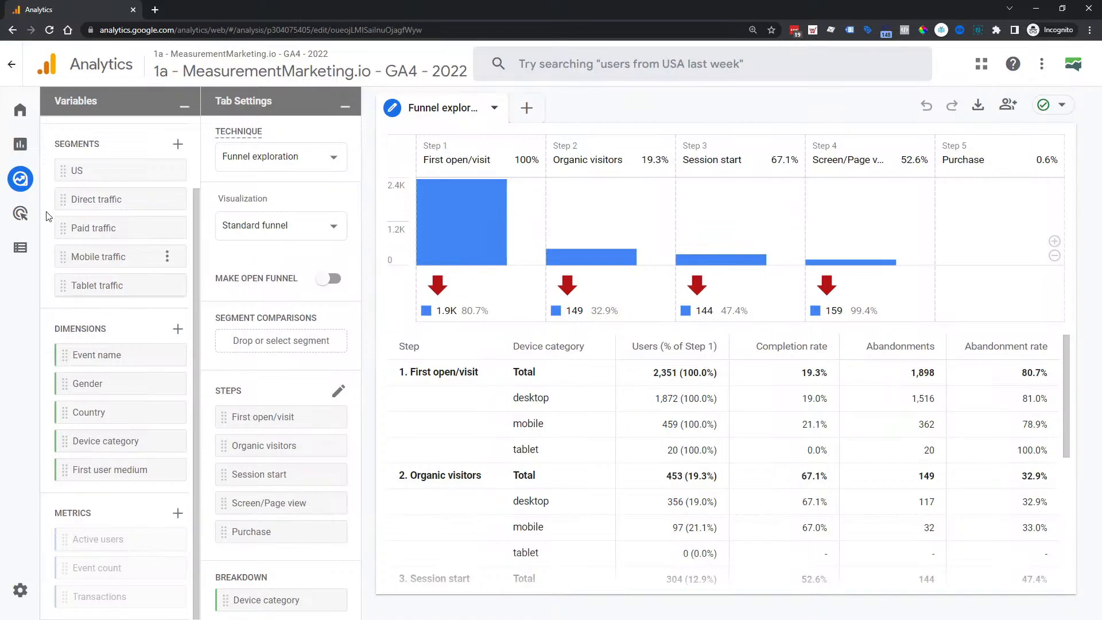
click(20, 179)
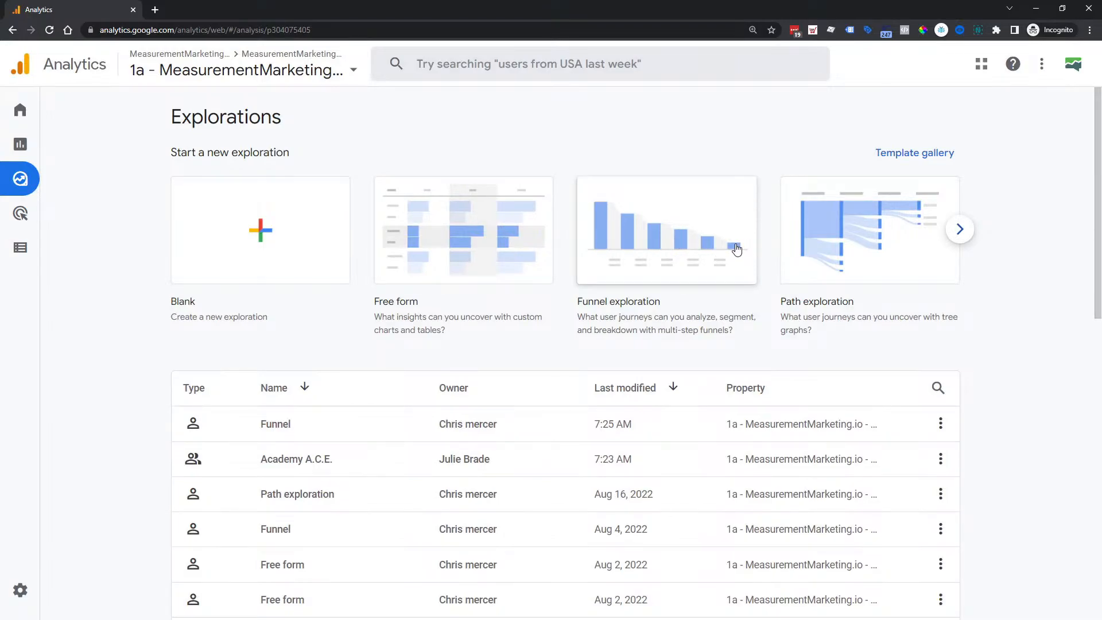
Step: Create a new blank exploration
click(263, 238)
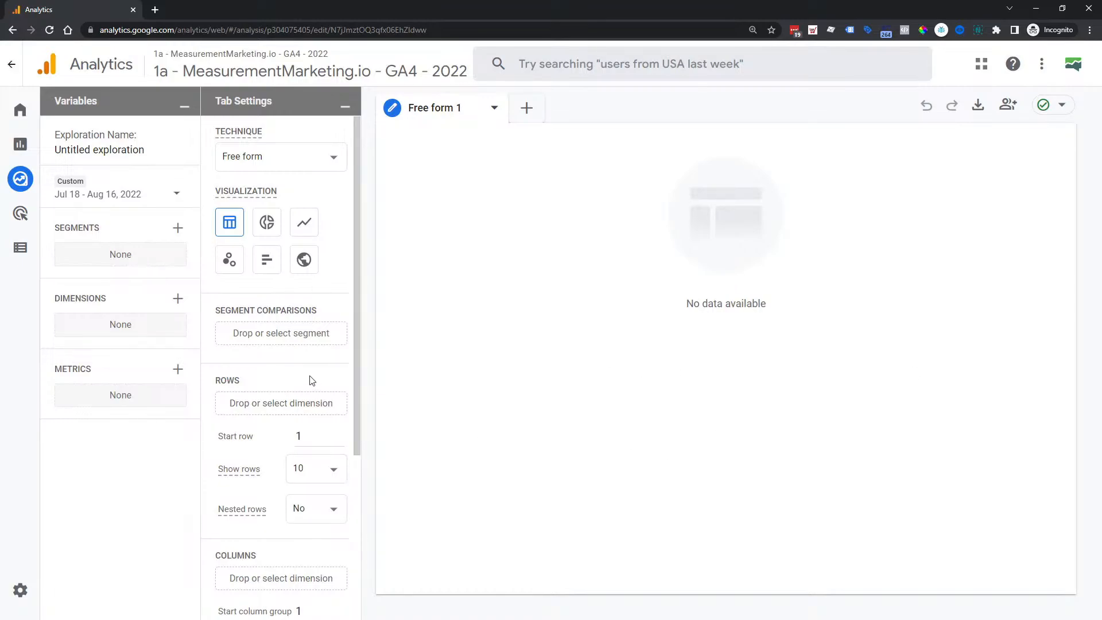
mouse_move(312, 381)
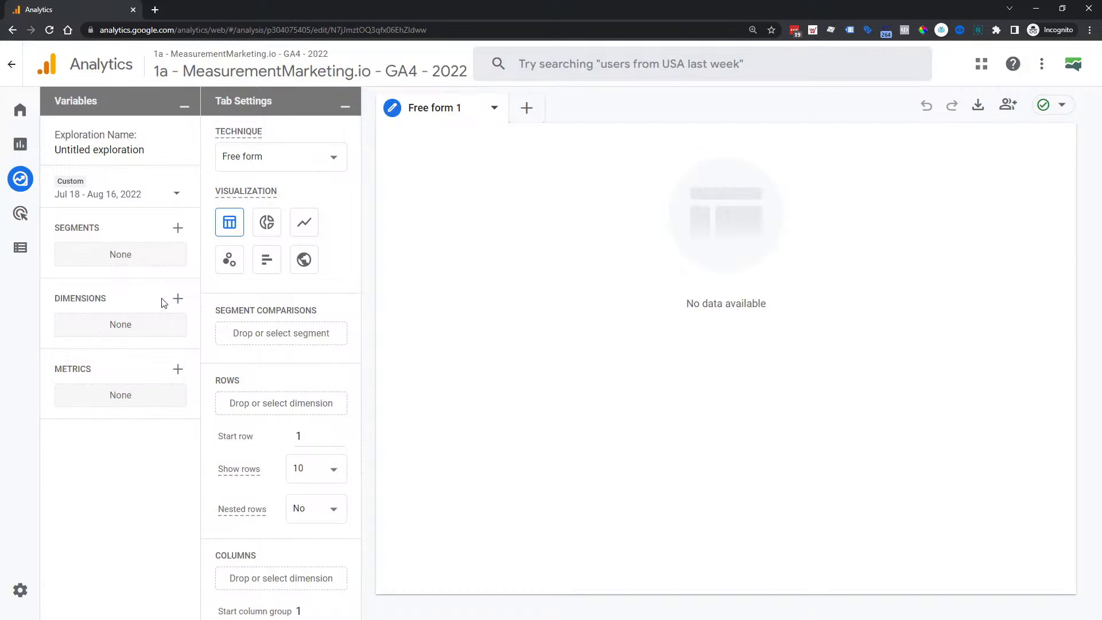
Step: Review the custom and suggested segment types available for the exploration and close the segment builder without adding one
click(178, 227)
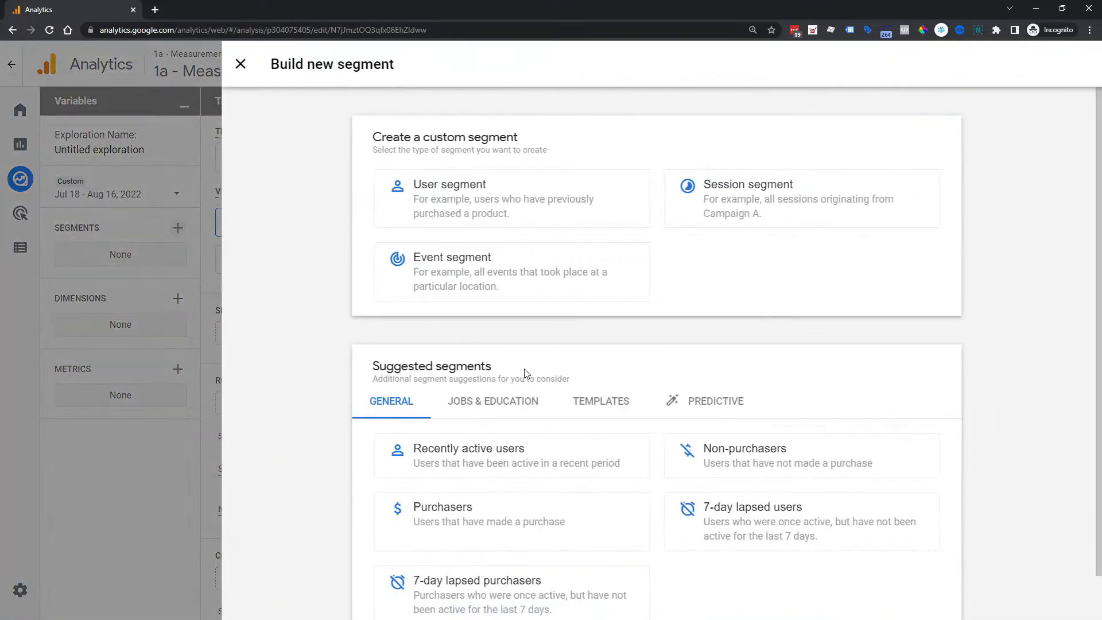
scroll(711, 534, down, 1)
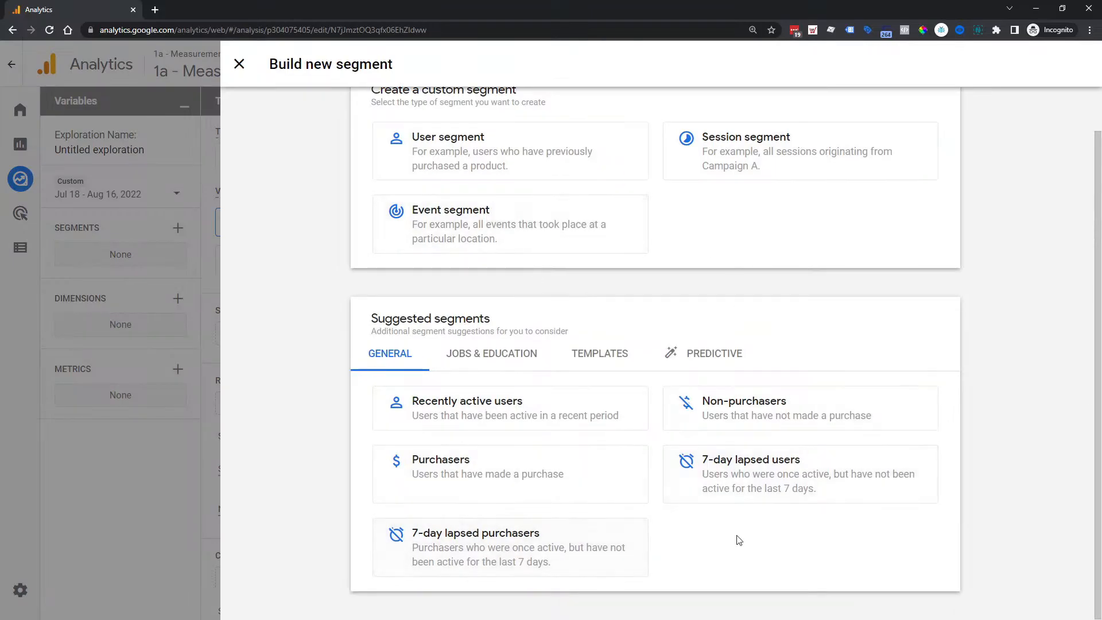
scroll(742, 543, up, 1)
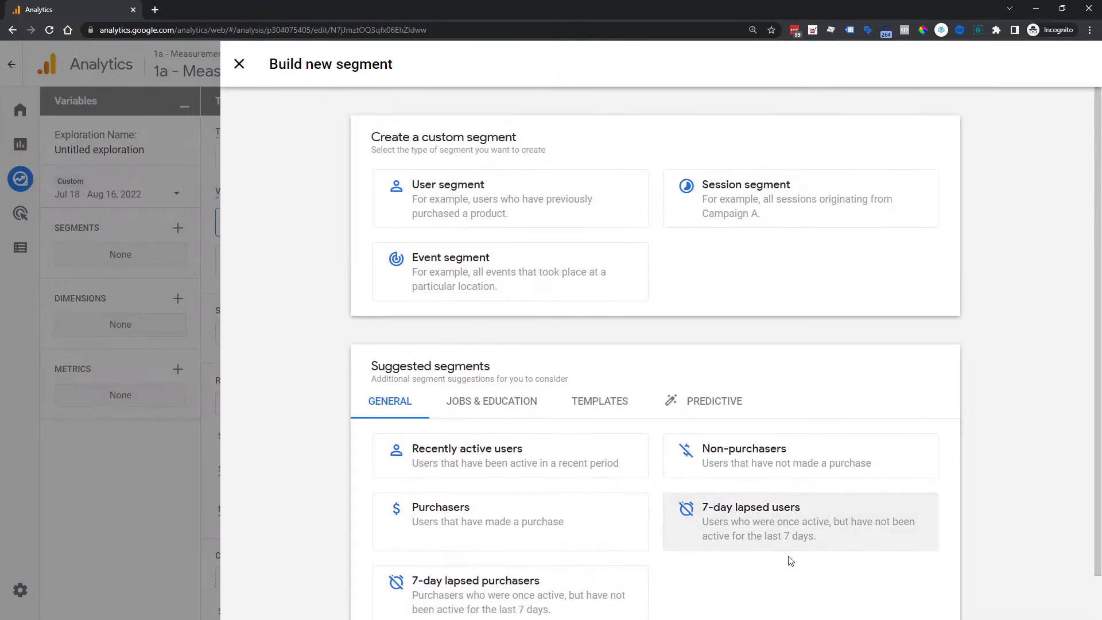
click(239, 64)
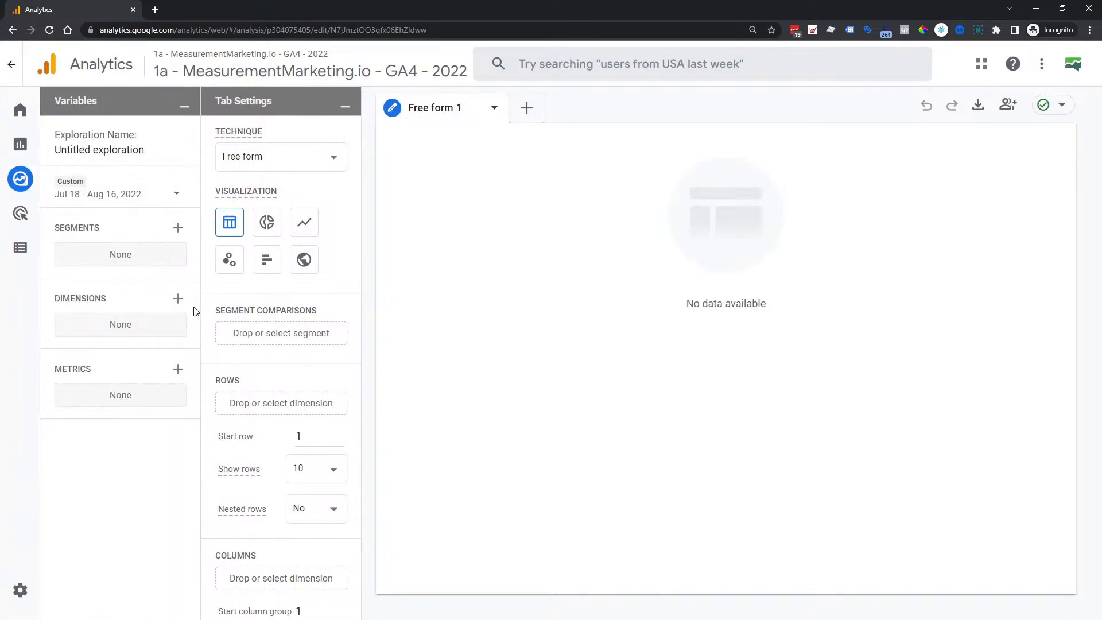
Step: Search the exploration's available dimensions for "event" and select Event name
click(179, 300)
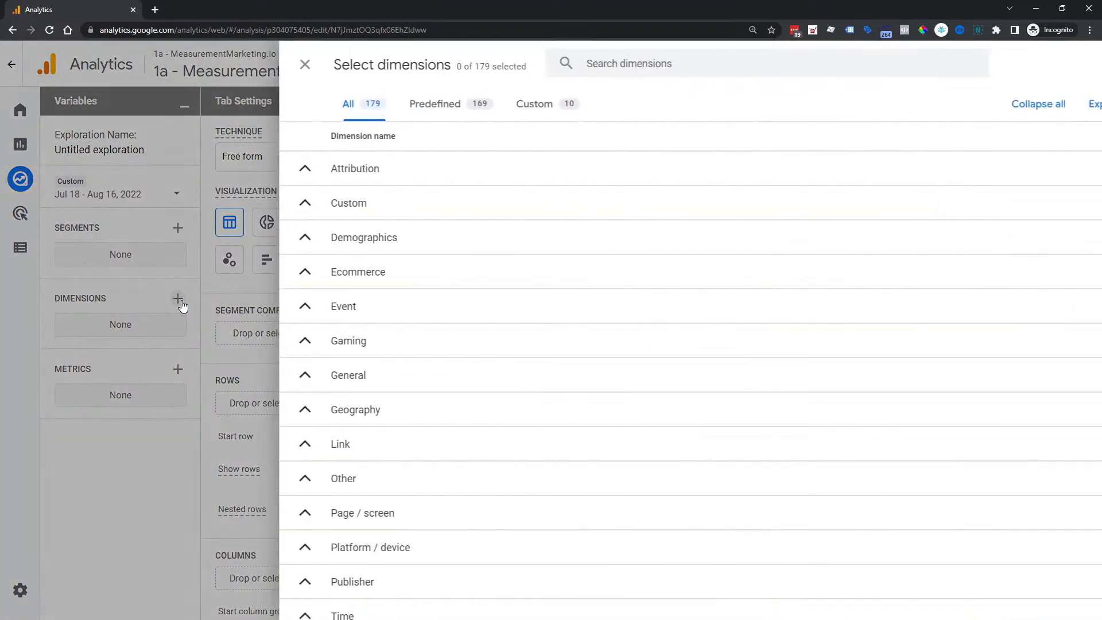
click(483, 67)
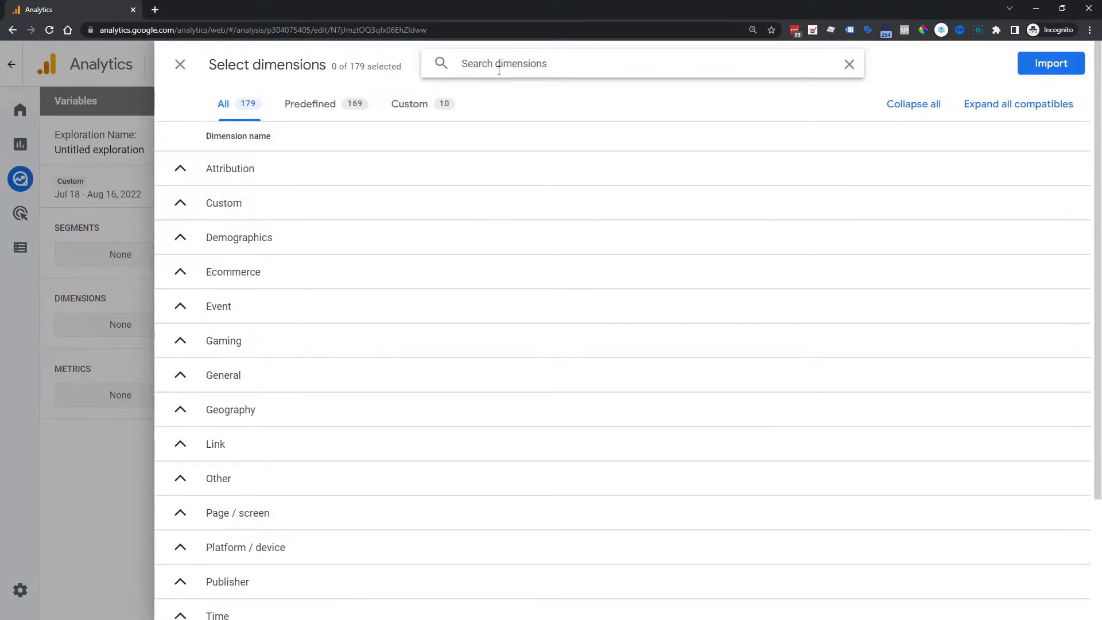
text(event)
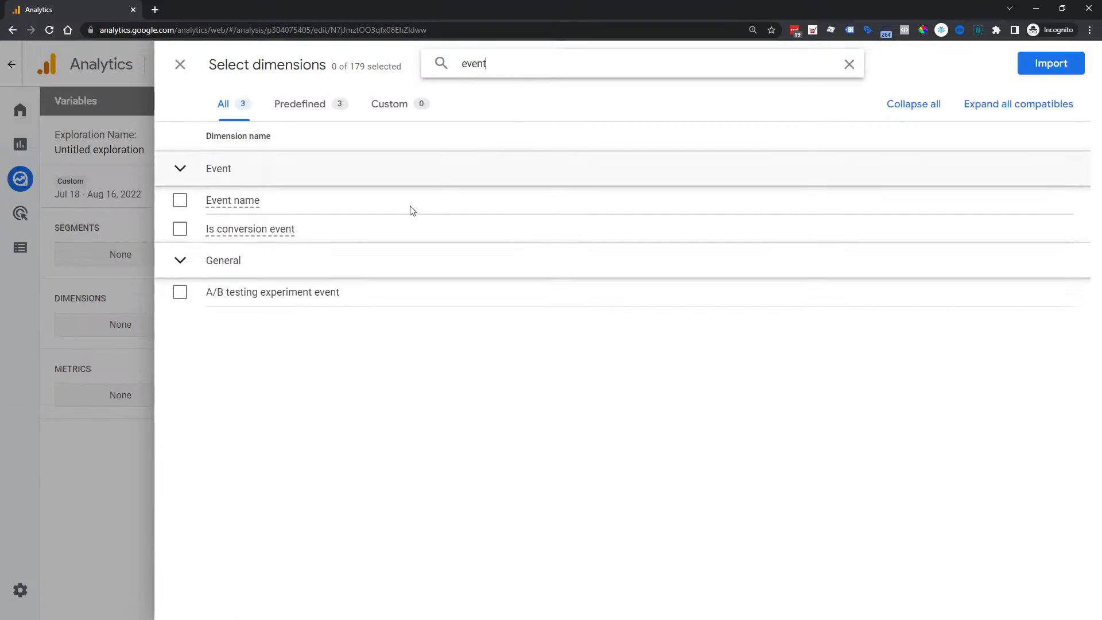
click(180, 201)
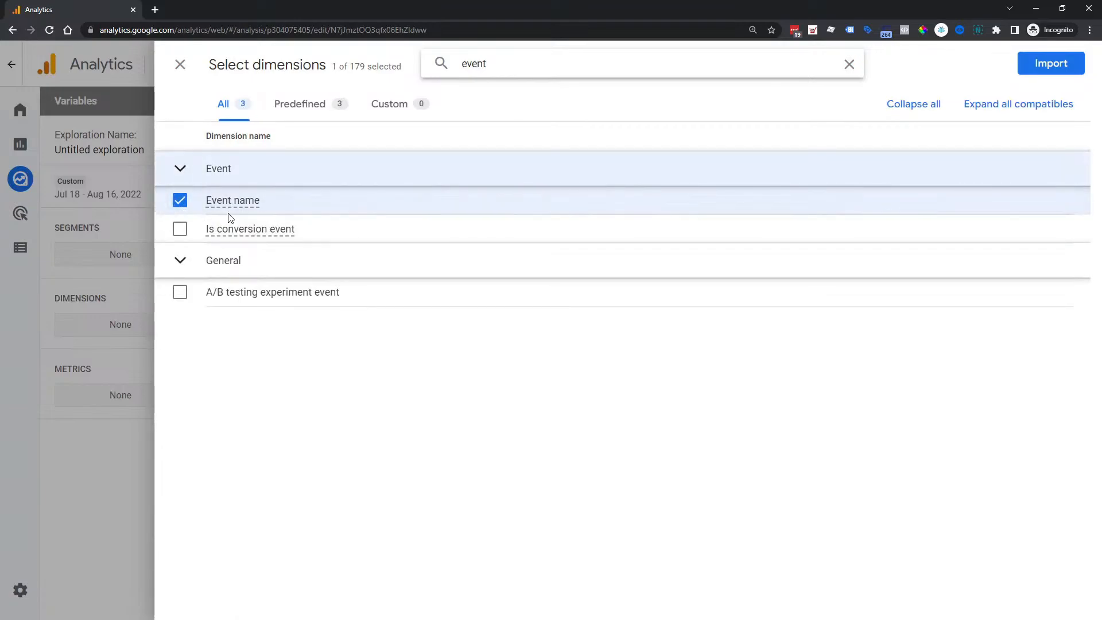
Step: Search the available dimensions for "page" to see the page and screen options
double_click(476, 60)
text(page)
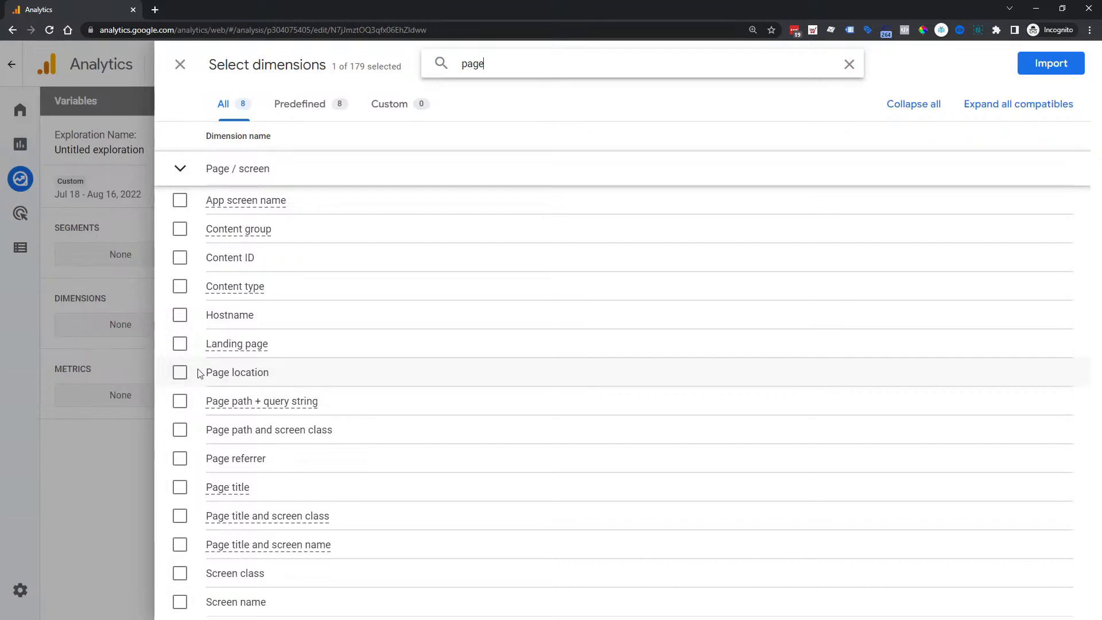
double_click(477, 69)
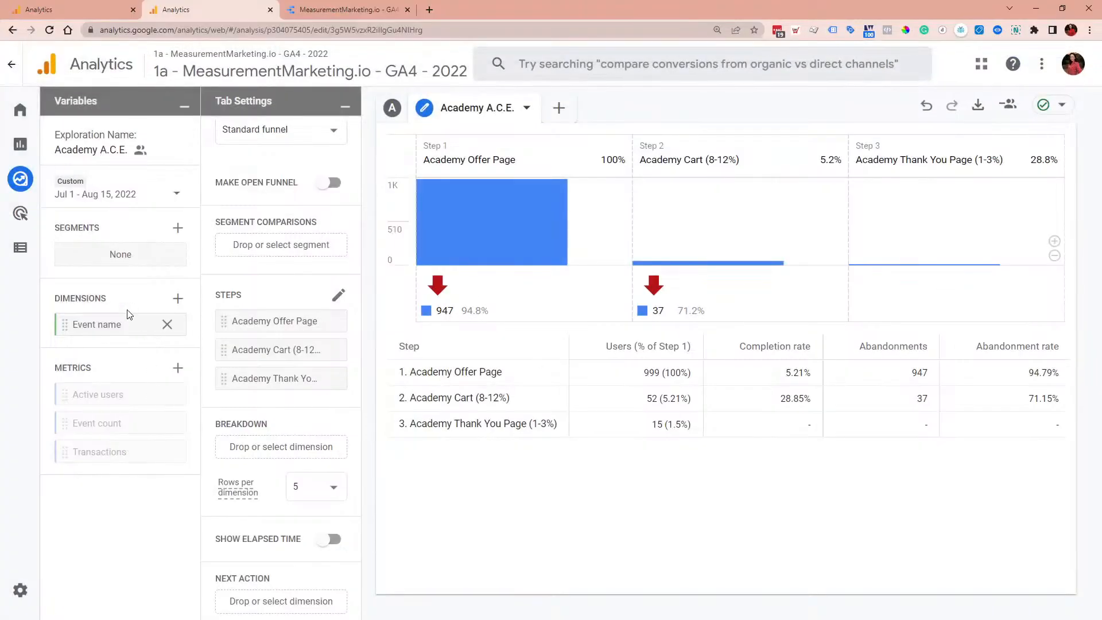
Step: In the other Analytics window, review the property's existing events with 50 rows per page and return to the dimension selection
click(19, 247)
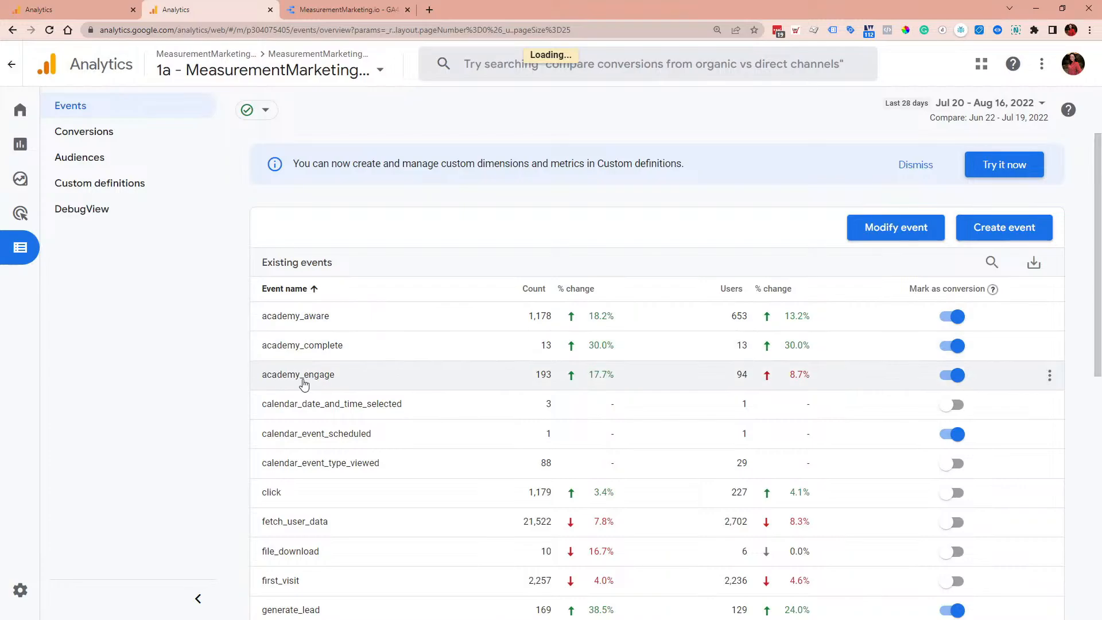
scroll(376, 339, down, 5)
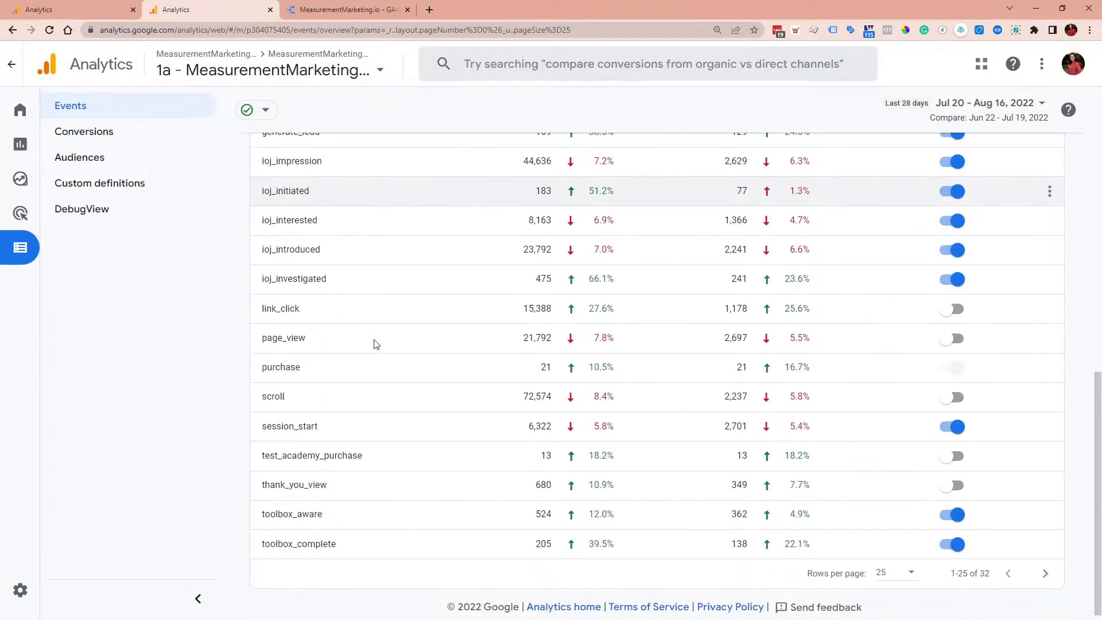
scroll(298, 401, down, 2)
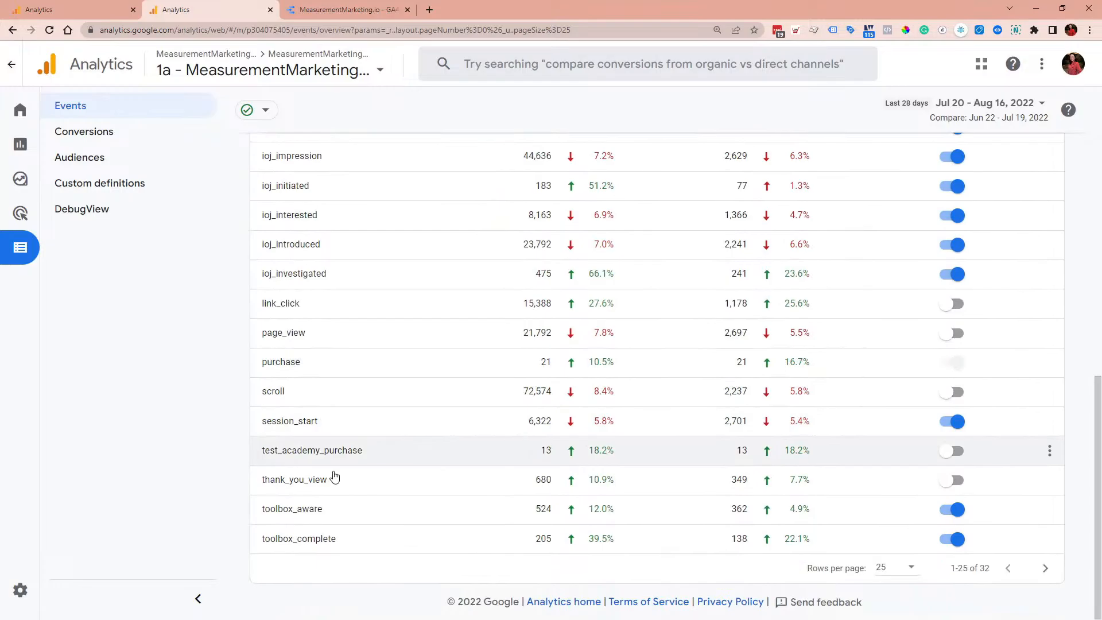
click(882, 568)
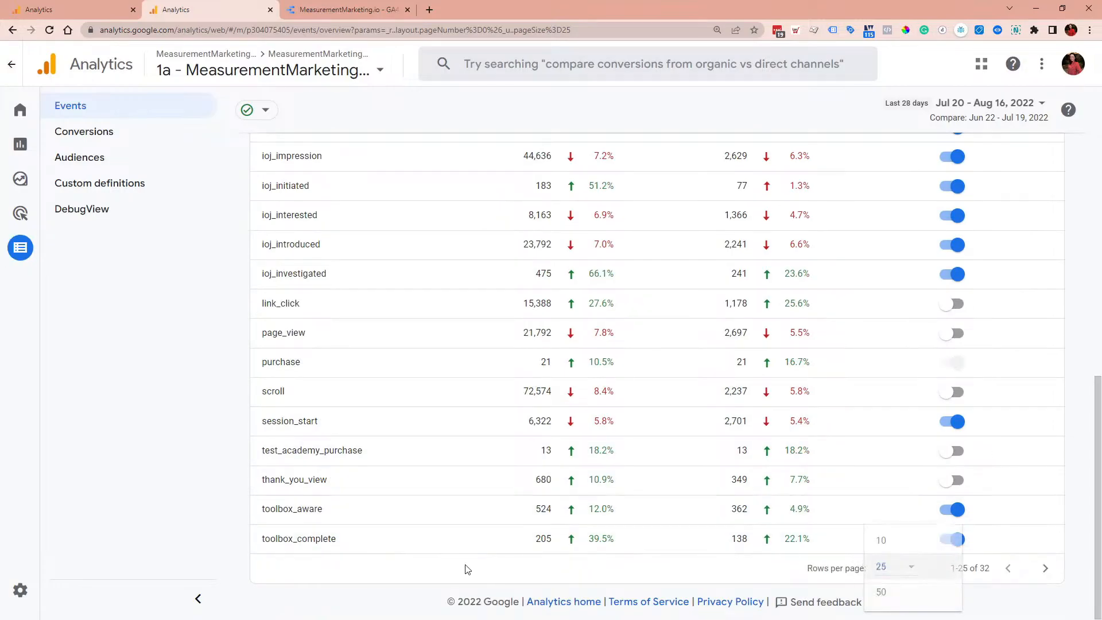
click(909, 593)
scroll(322, 517, down, 3)
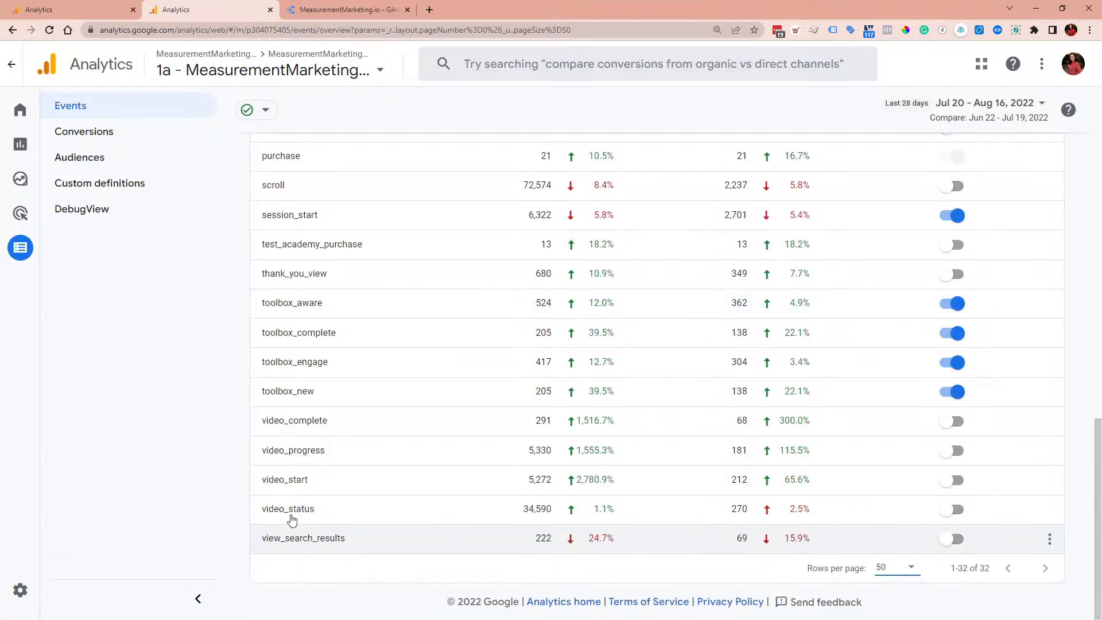
scroll(325, 491, up, 10)
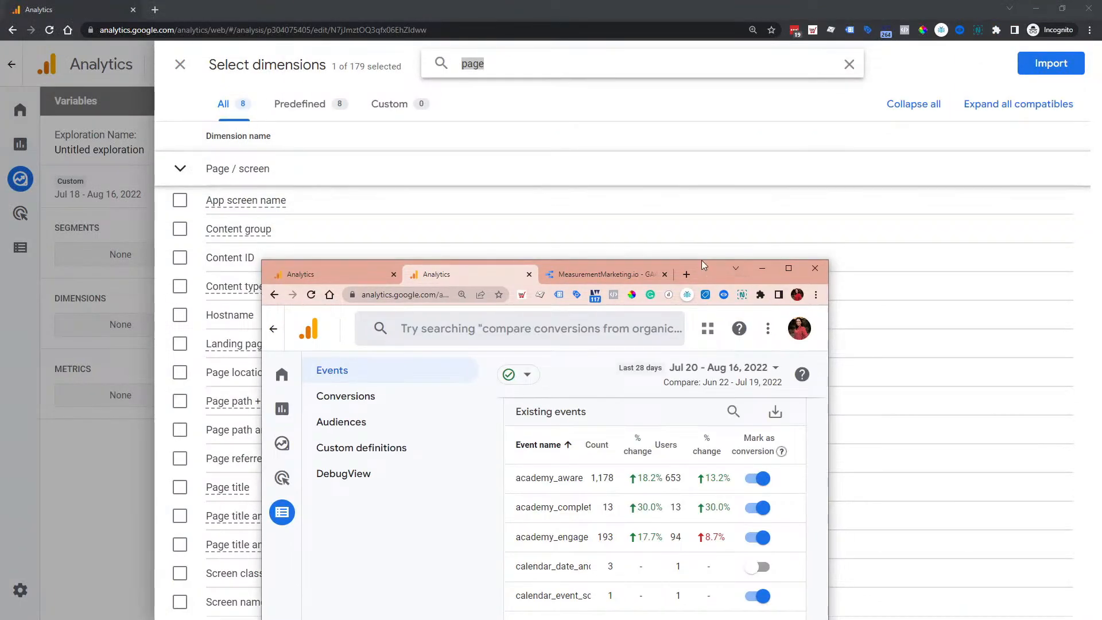
drag(701, 263, 704, 93)
click(784, 89)
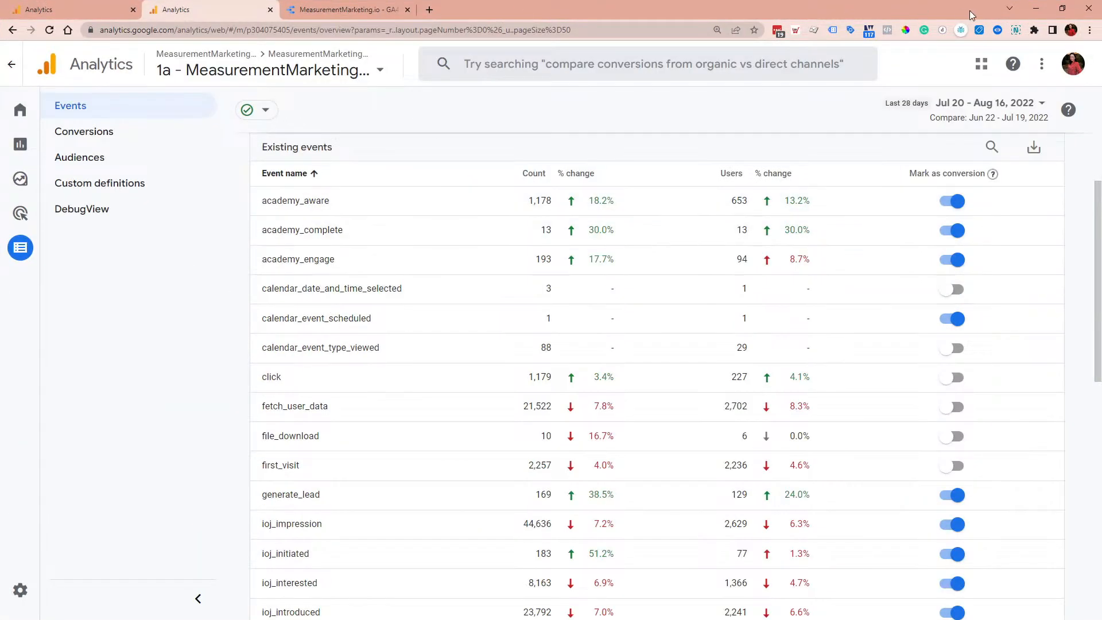
click(1036, 8)
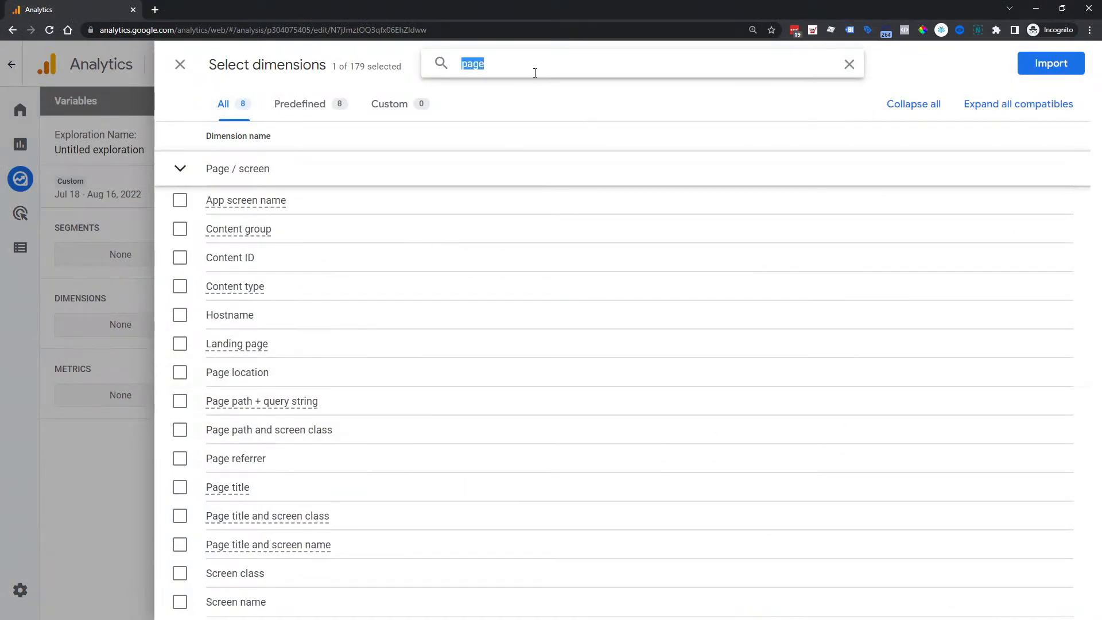
Step: Filter the dimensions by "even" and import the selected Event name dimension into the exploration
text(even)
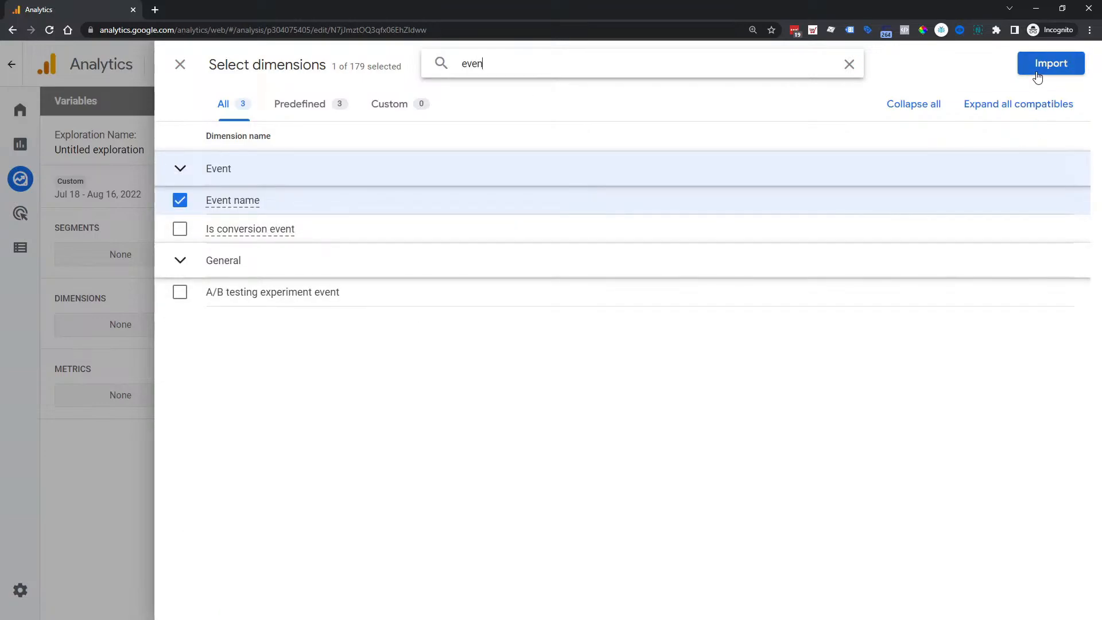
click(1038, 64)
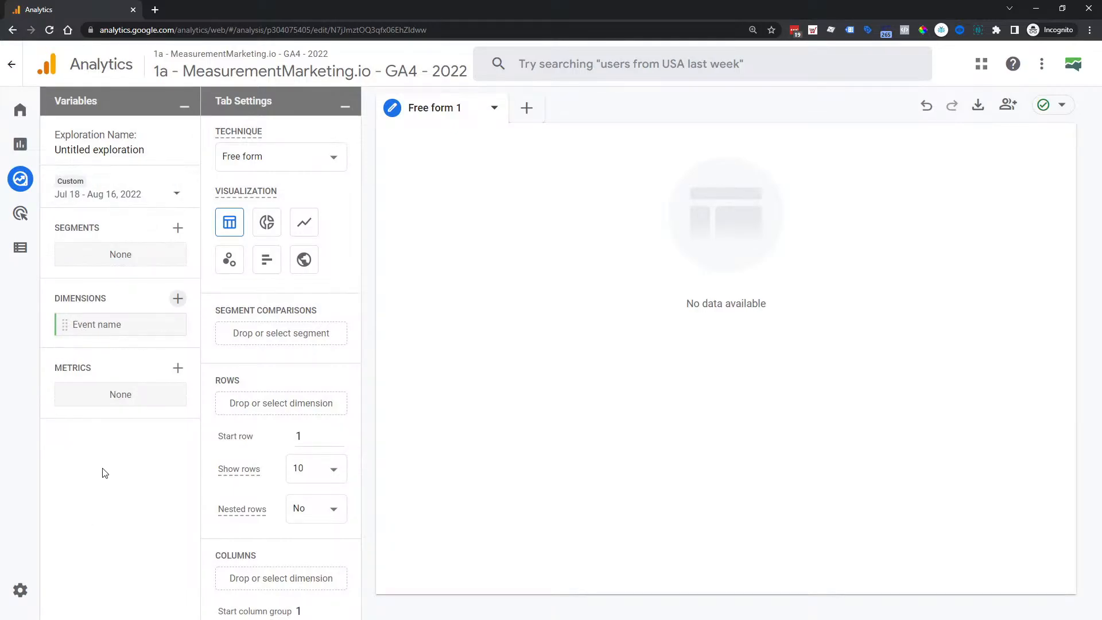
Step: Search the exploration's metrics for "total users" and import the Total users metric
click(178, 368)
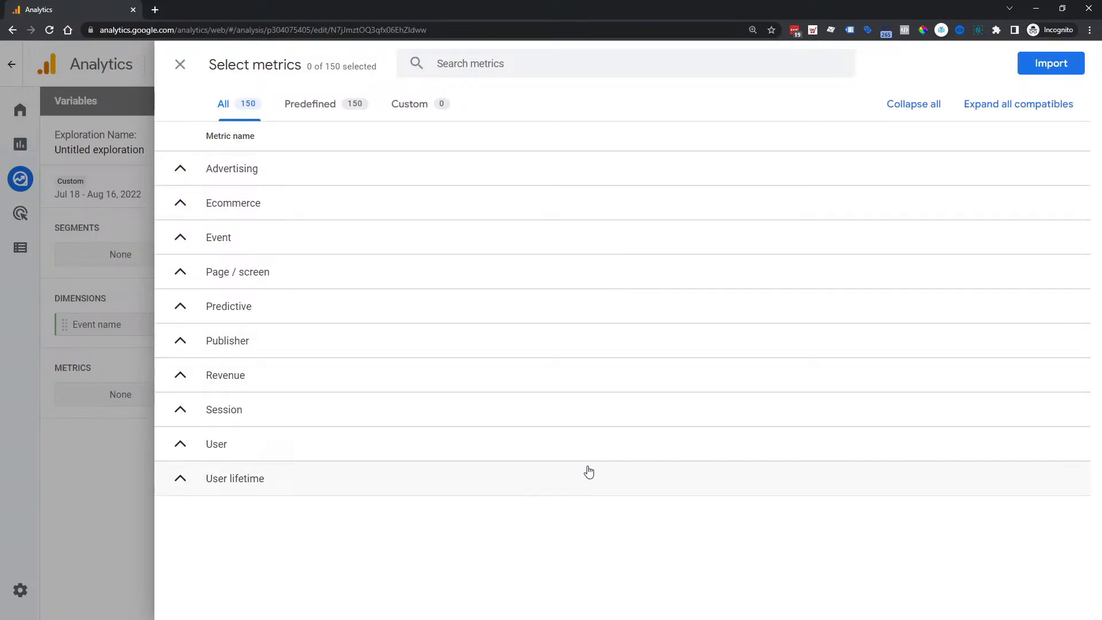
click(513, 66)
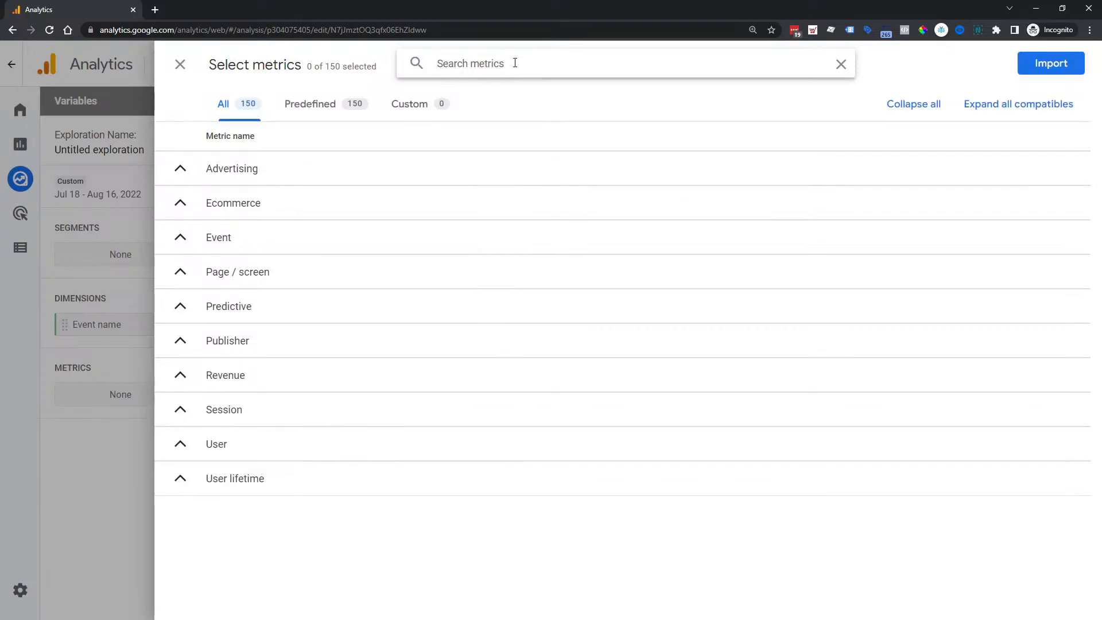
text(total users)
click(273, 205)
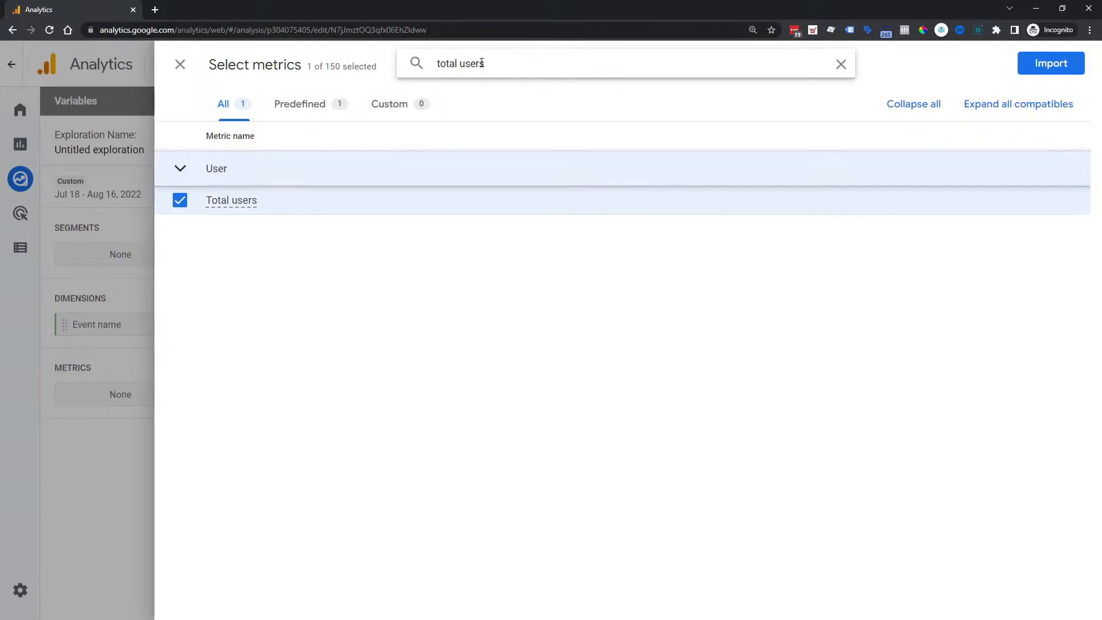
double_click(270, 66)
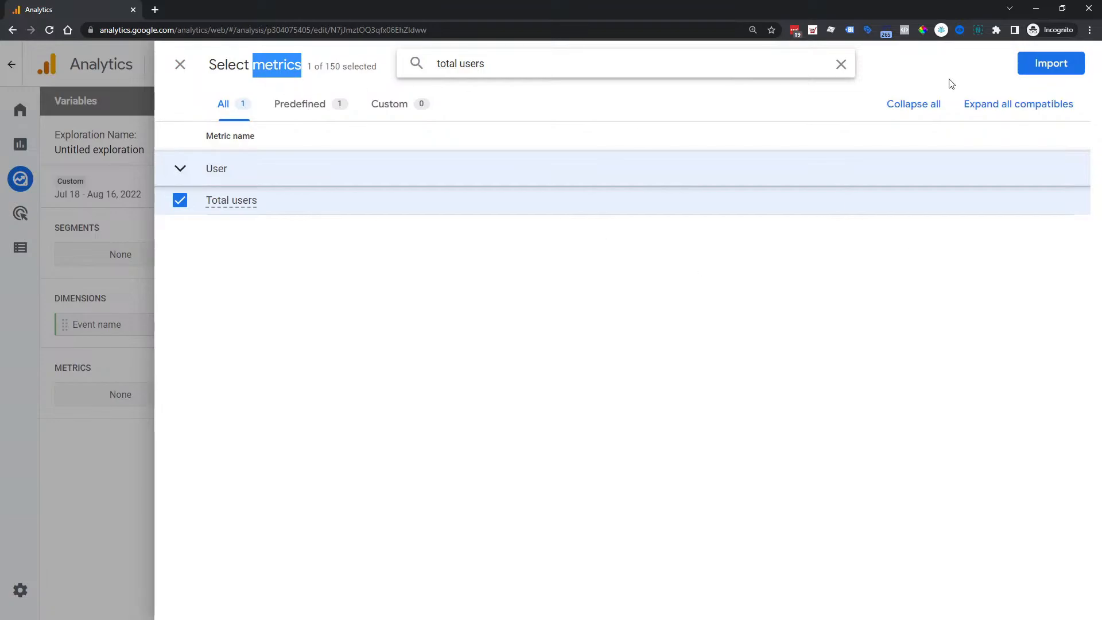
click(277, 66)
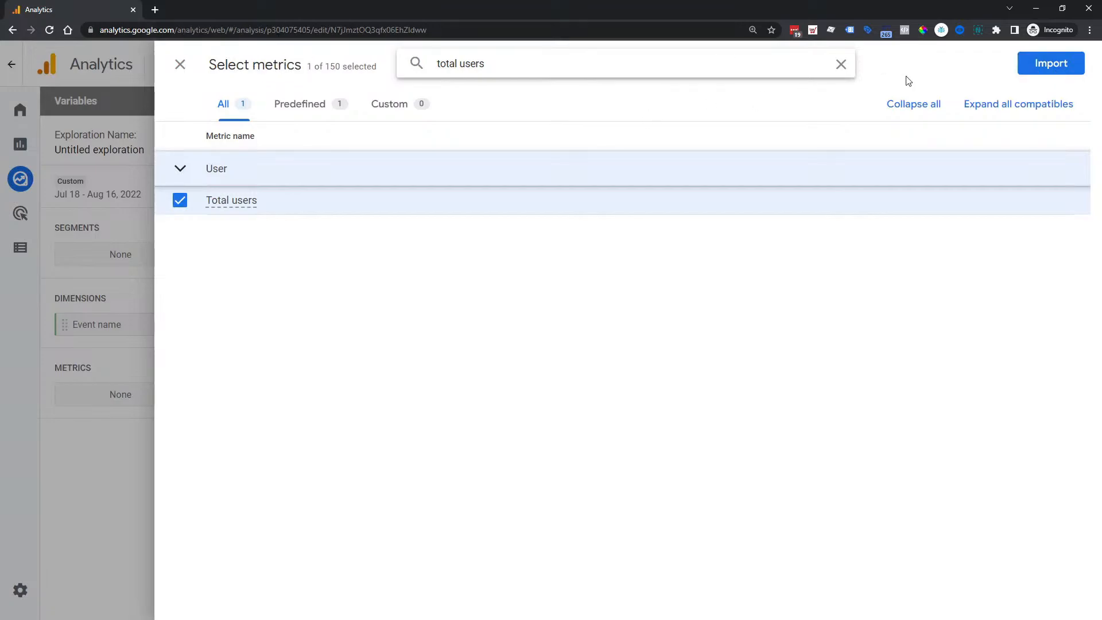
click(1060, 74)
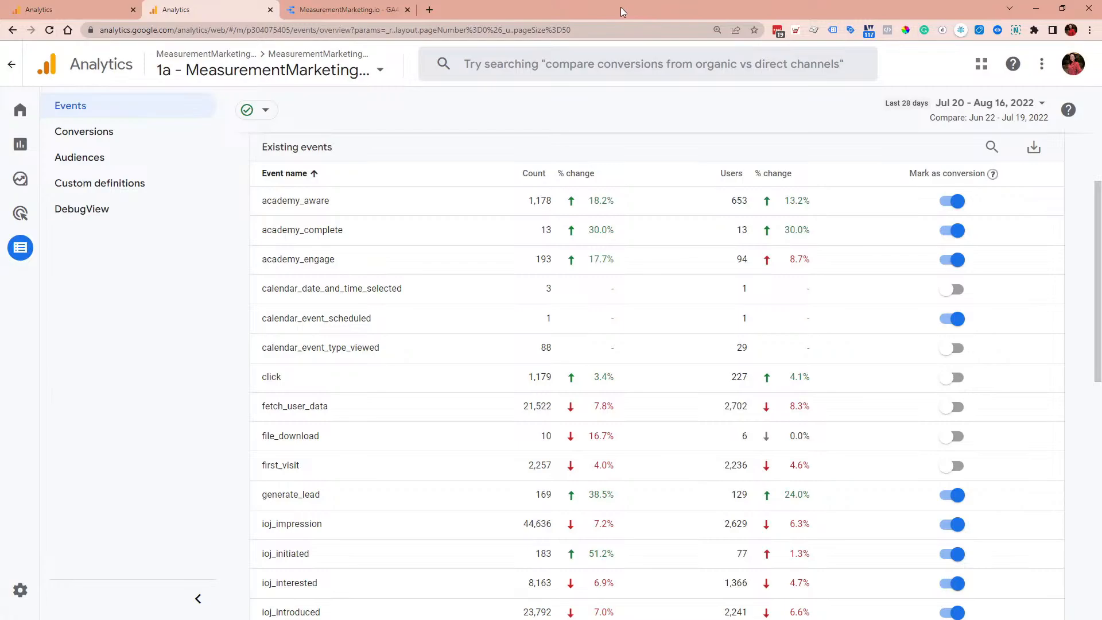
Step: Open Explorations in a second browser tab and review the available exploration techniques in the template gallery
drag(621, 7, 1101, 54)
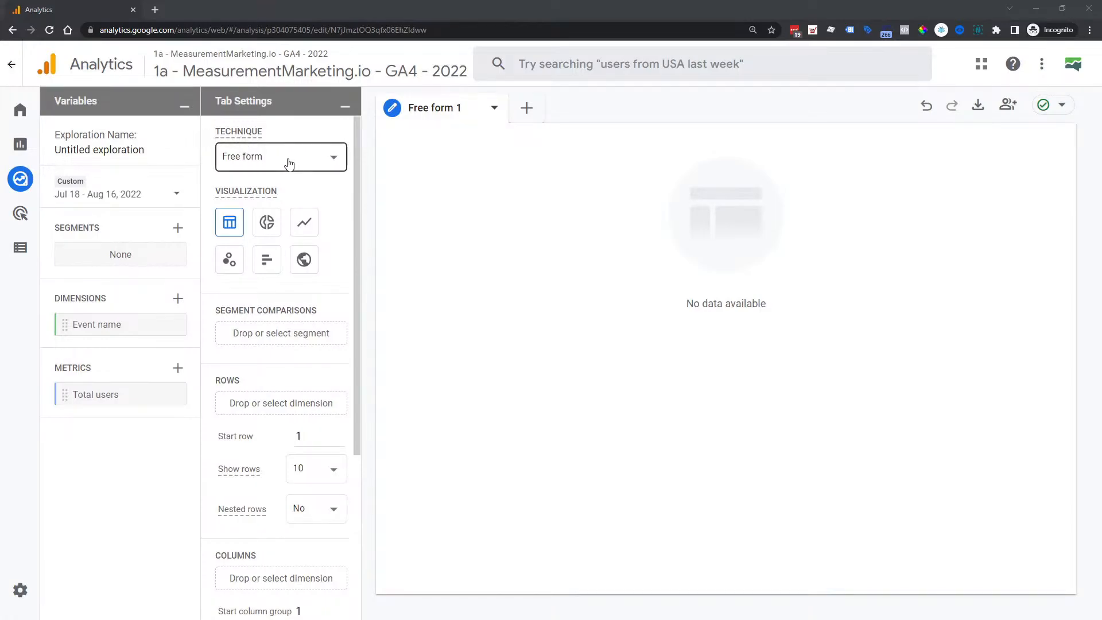
right_click(22, 179)
click(106, 503)
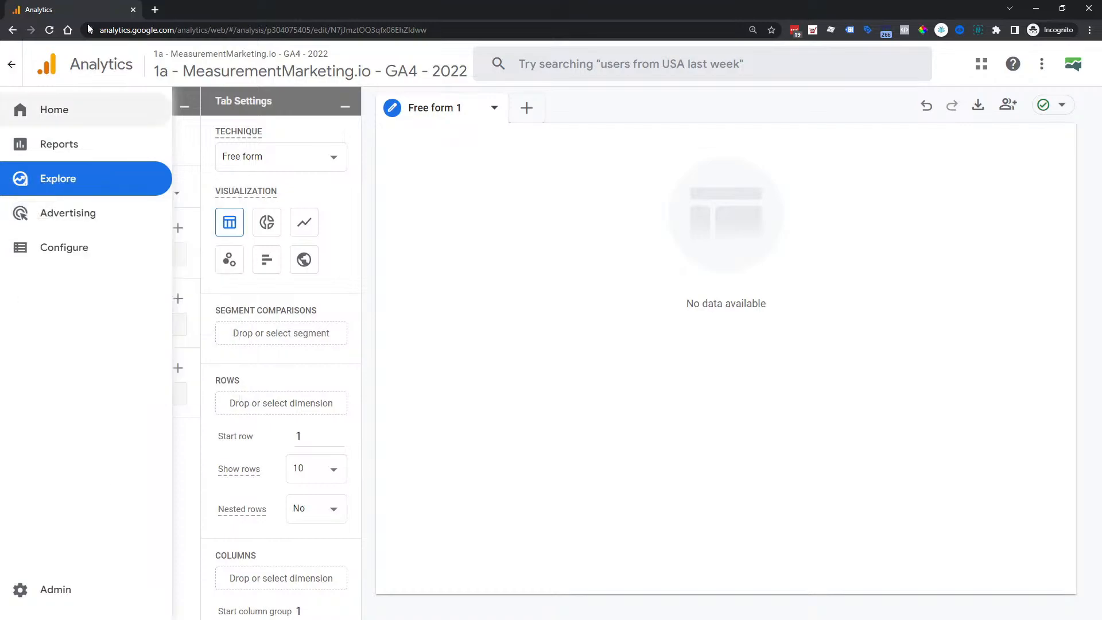
right_click(99, 6)
click(149, 84)
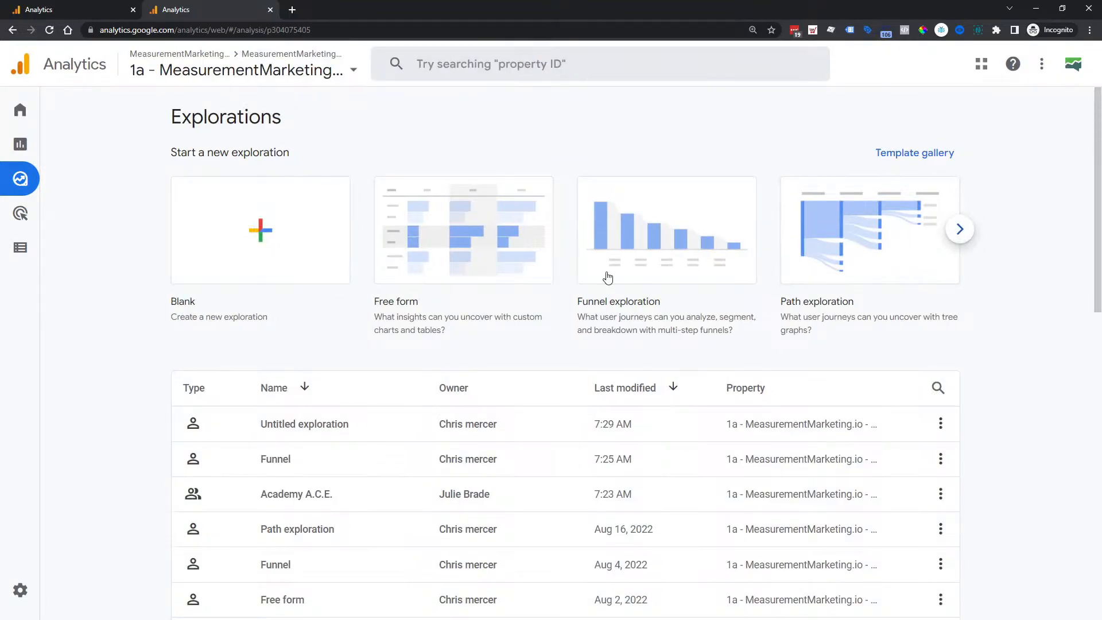
click(427, 241)
click(947, 156)
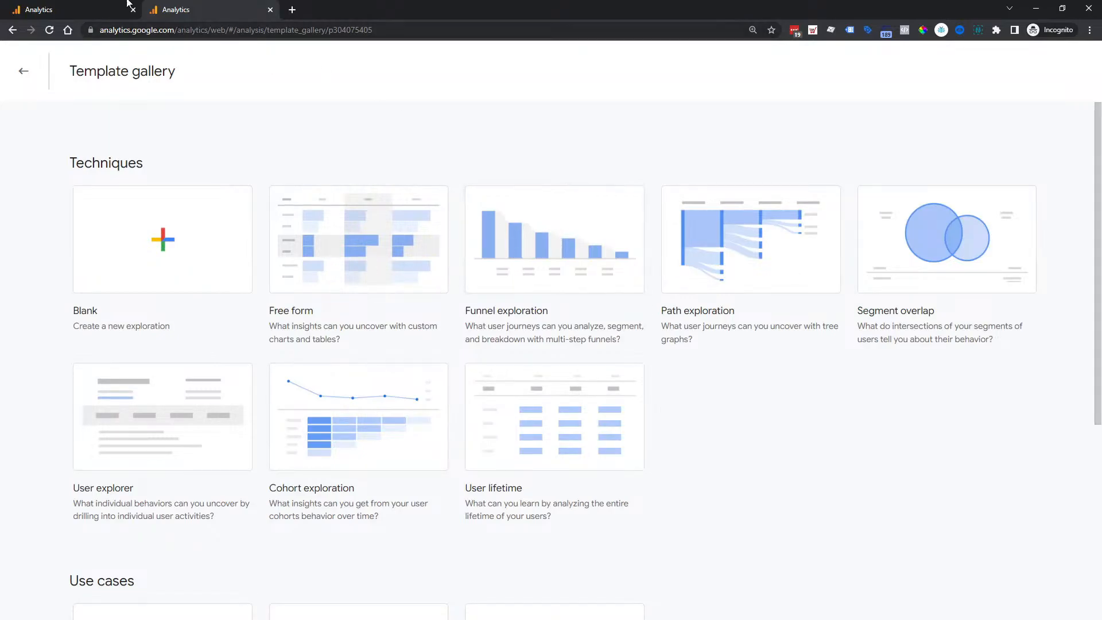
Step: Return to the untitled exploration's tab and set its technique to Funnel exploration
click(81, 10)
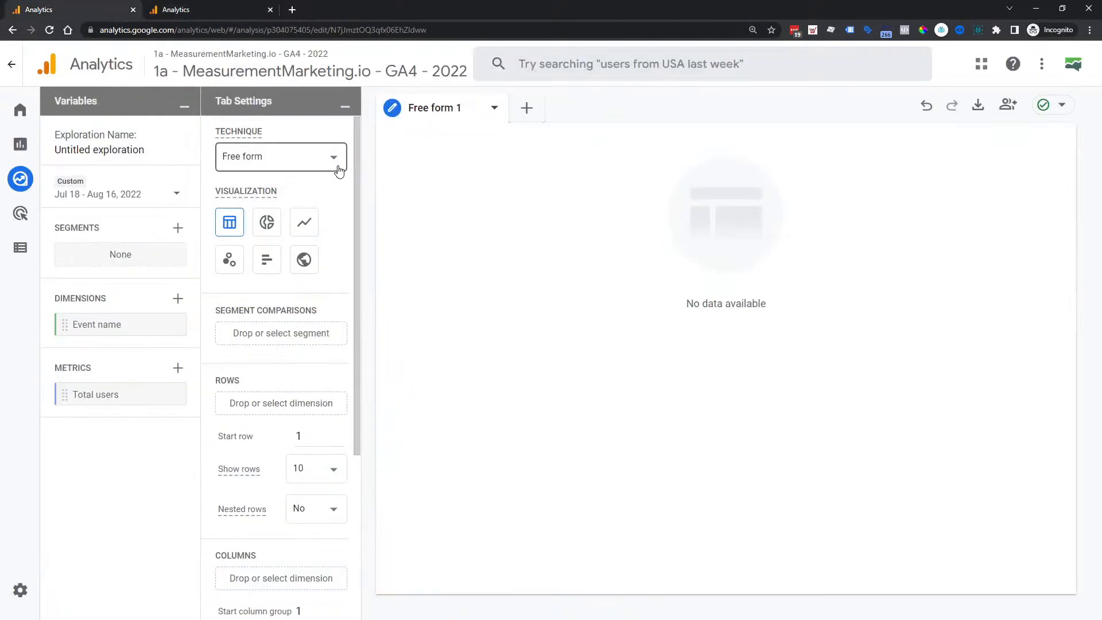
click(339, 171)
click(283, 217)
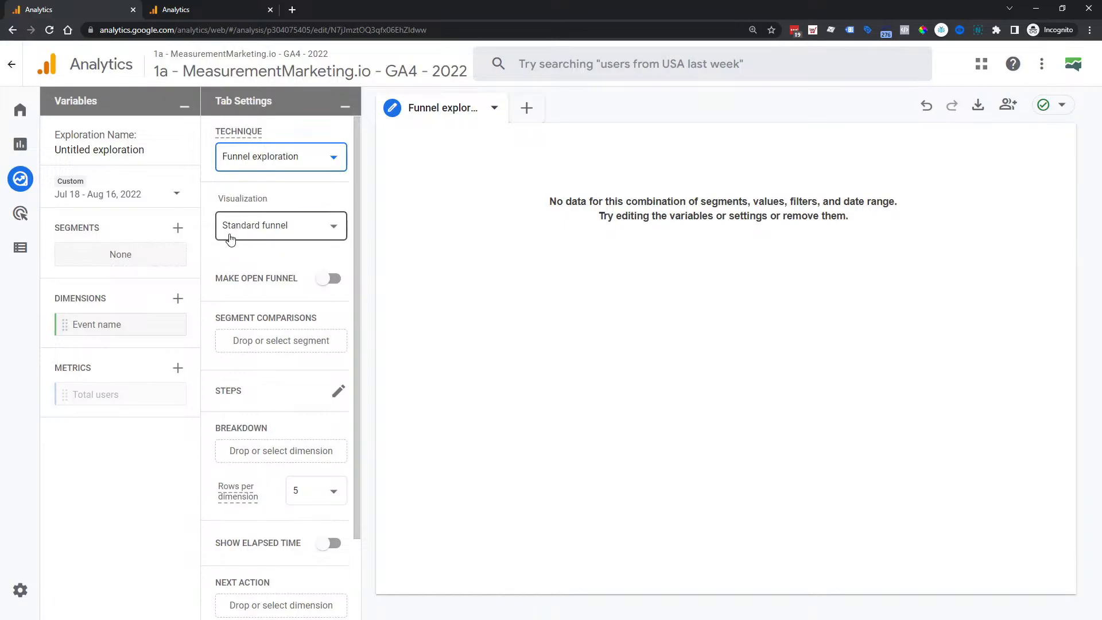
Step: Review the Standard funnel and Trended funnel visualization options, keeping Standard funnel selected
click(252, 233)
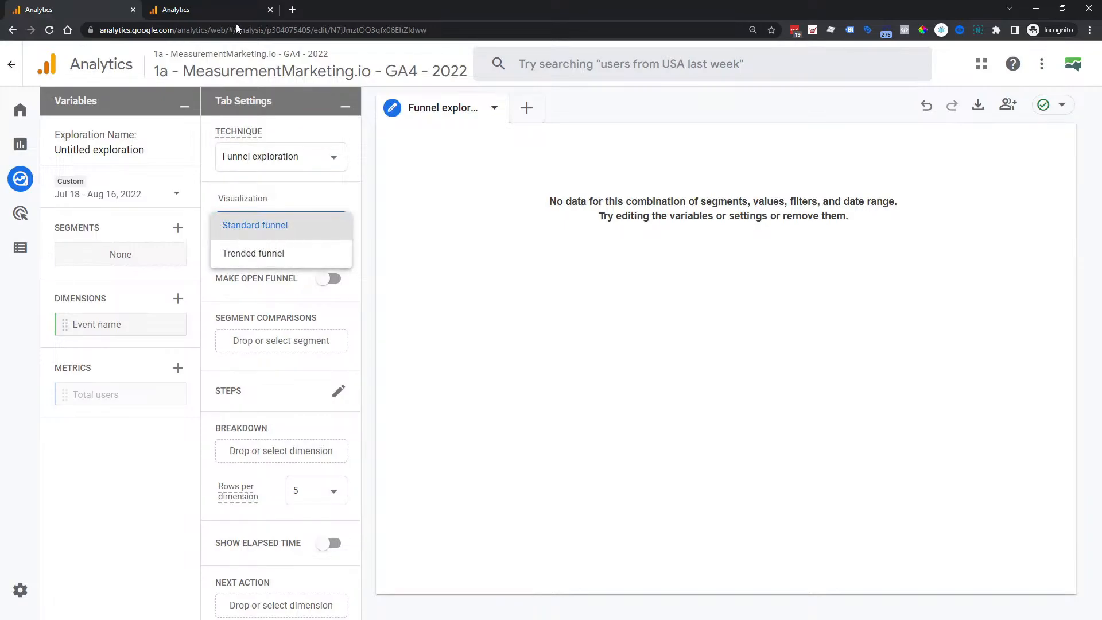
click(223, 6)
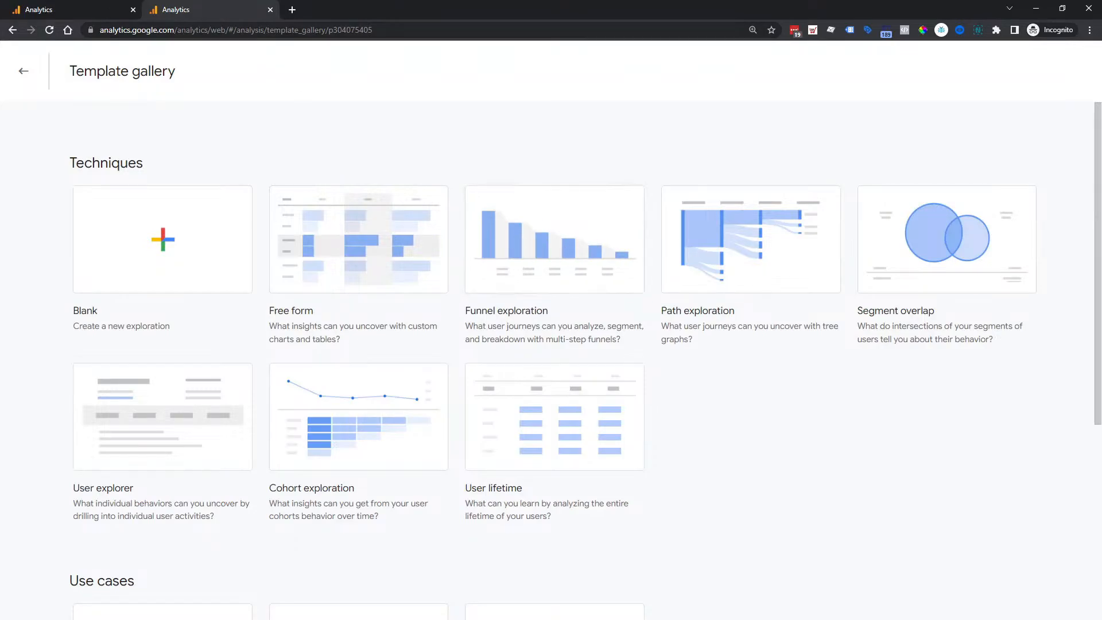
click(80, 13)
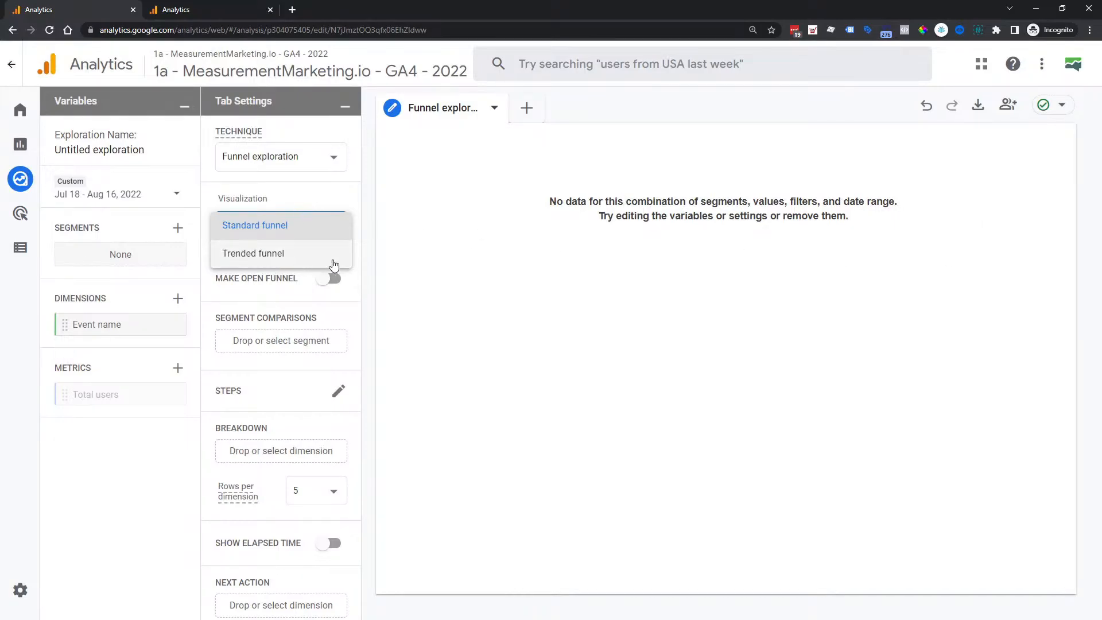
click(352, 203)
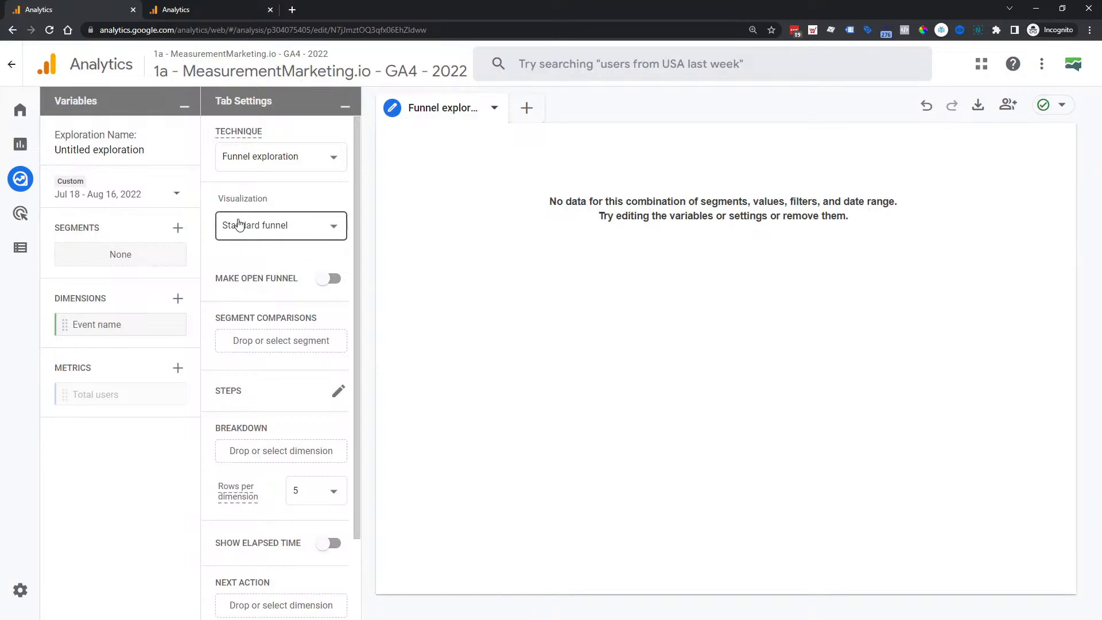
click(255, 231)
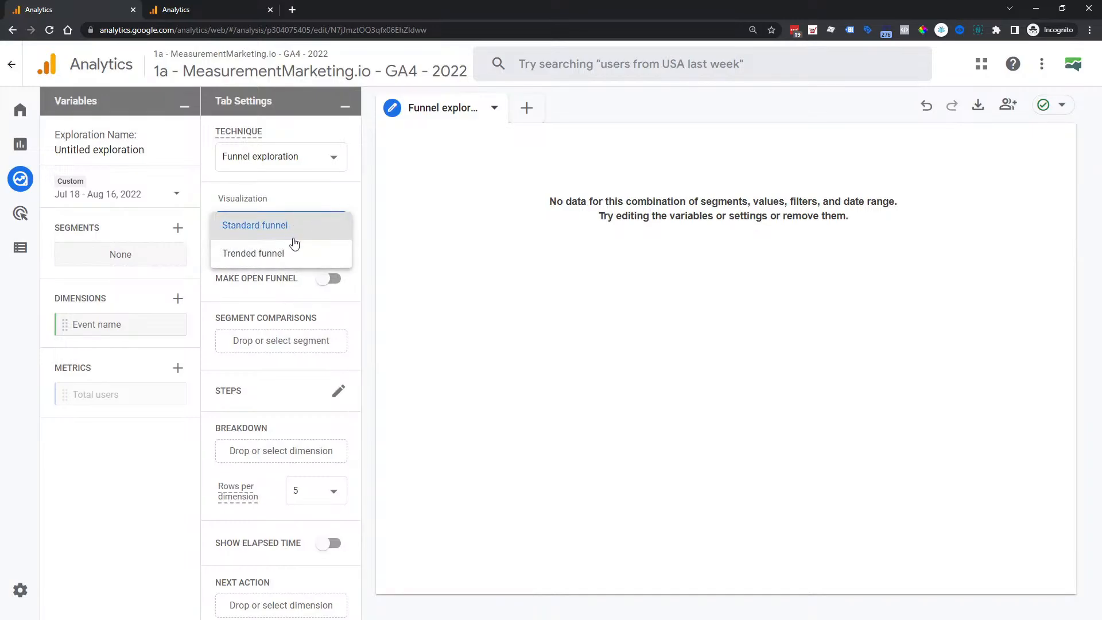
click(352, 206)
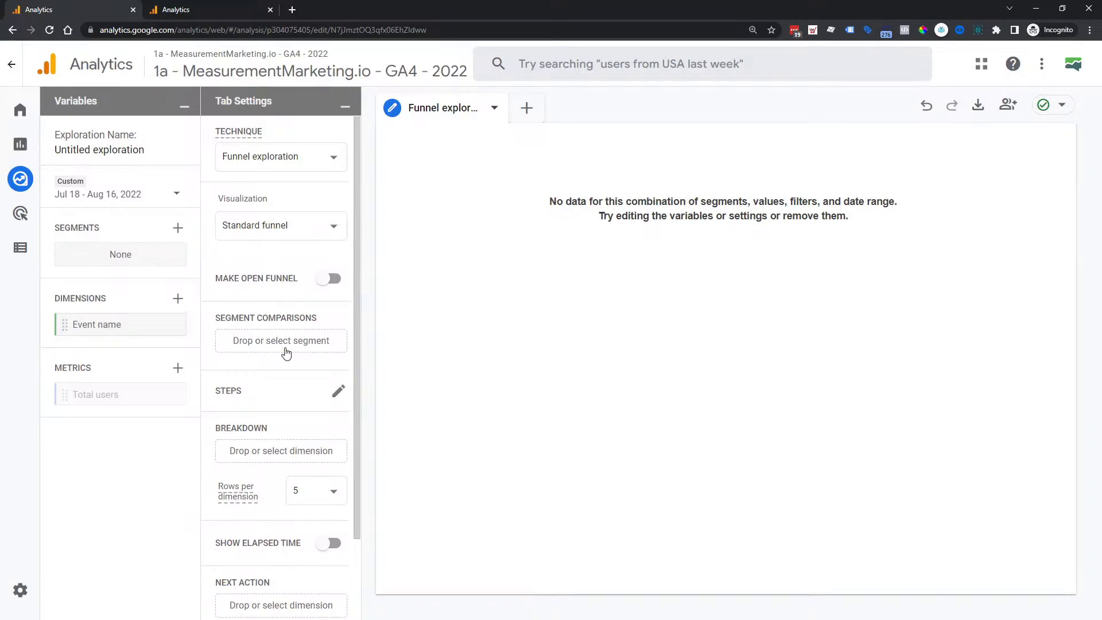
Step: Open the funnel steps for editing and set Step 1's condition to the academy_aware event
scroll(310, 371, down, 2)
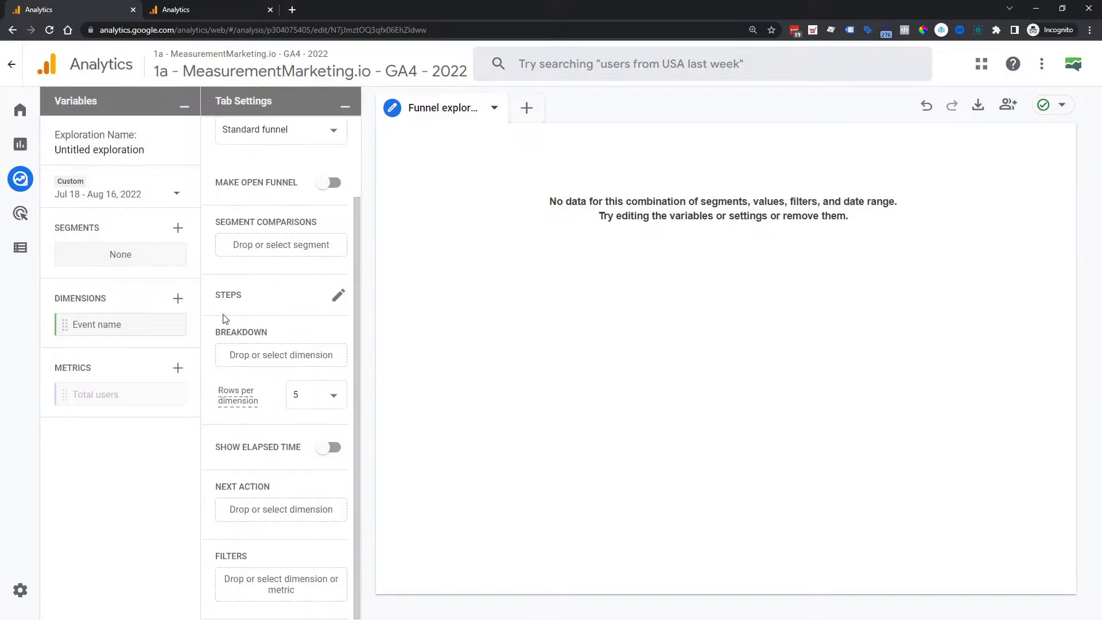
click(338, 299)
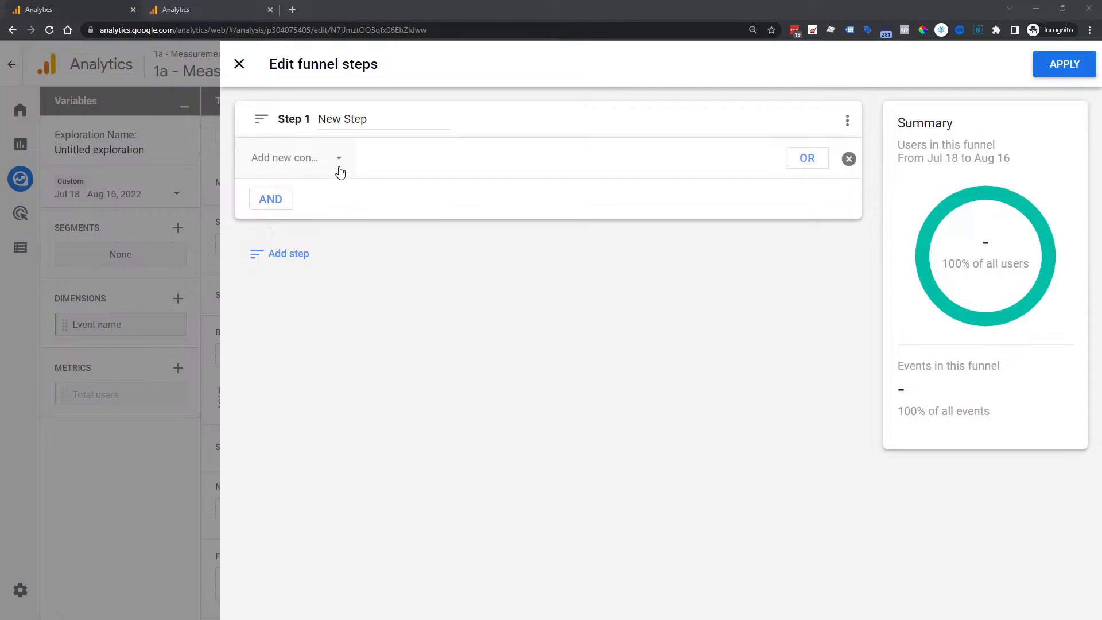
click(304, 167)
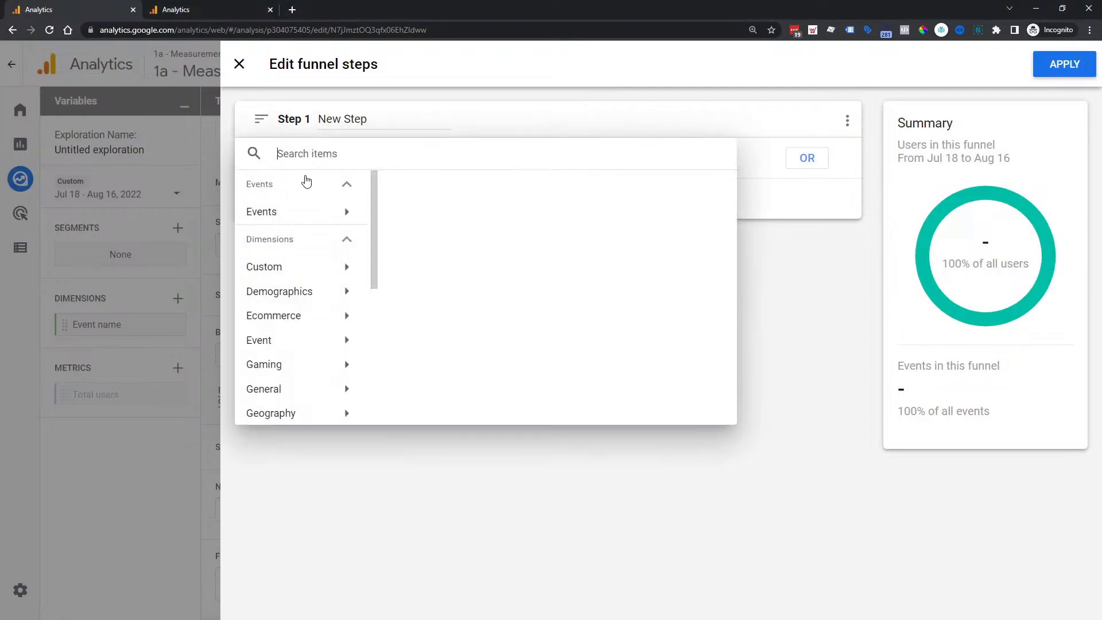
click(288, 215)
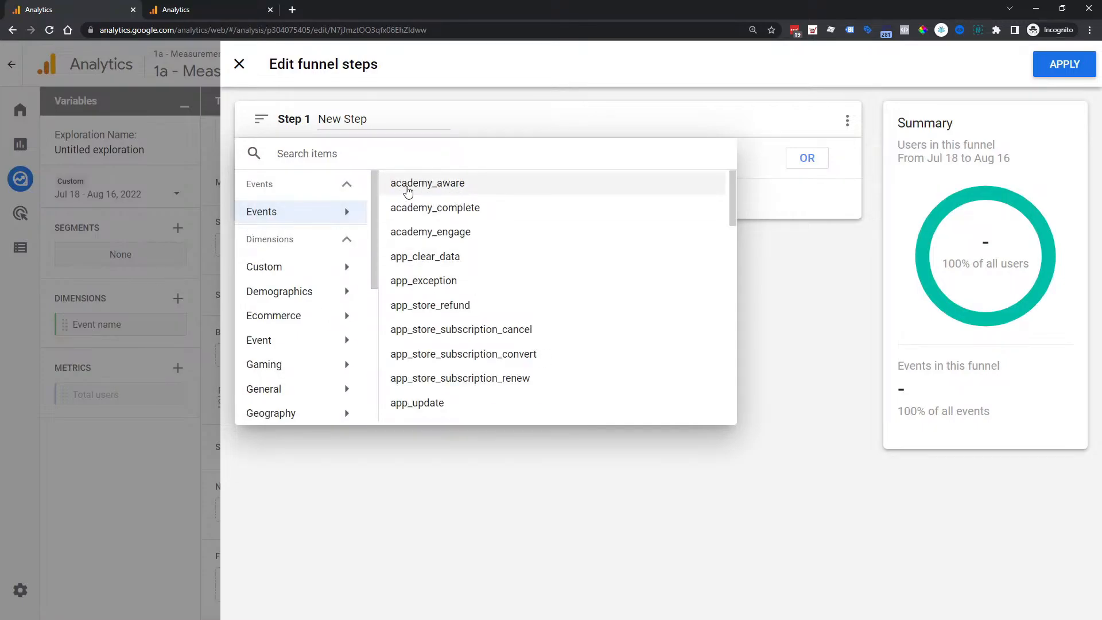
click(458, 191)
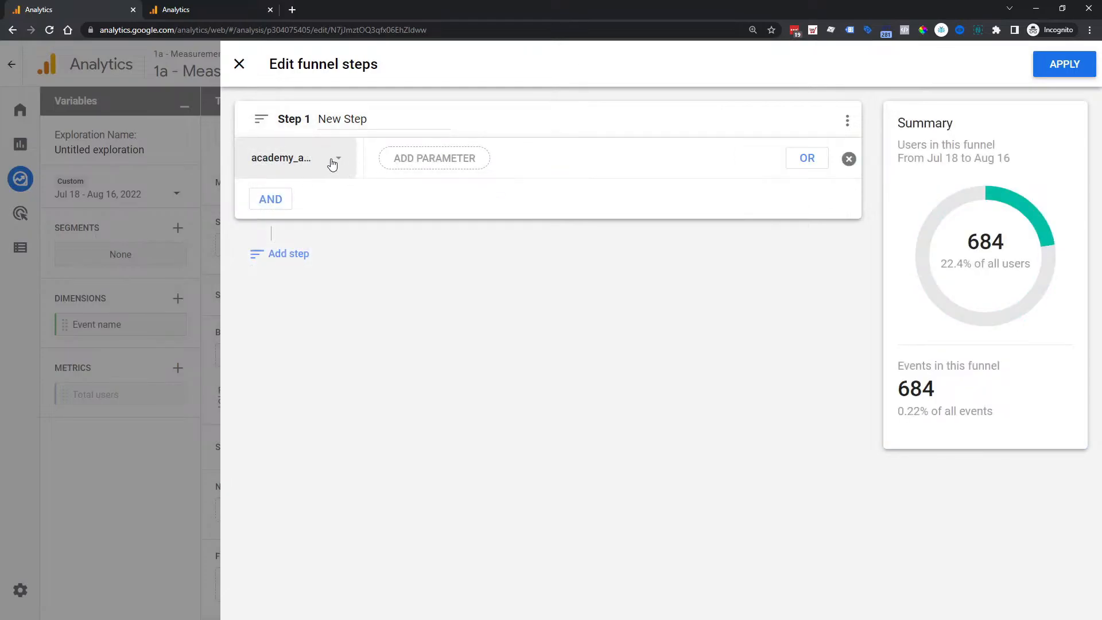
Step: Rename Step 1 of the funnel to "Academy Aware"
drag(391, 118, 320, 118)
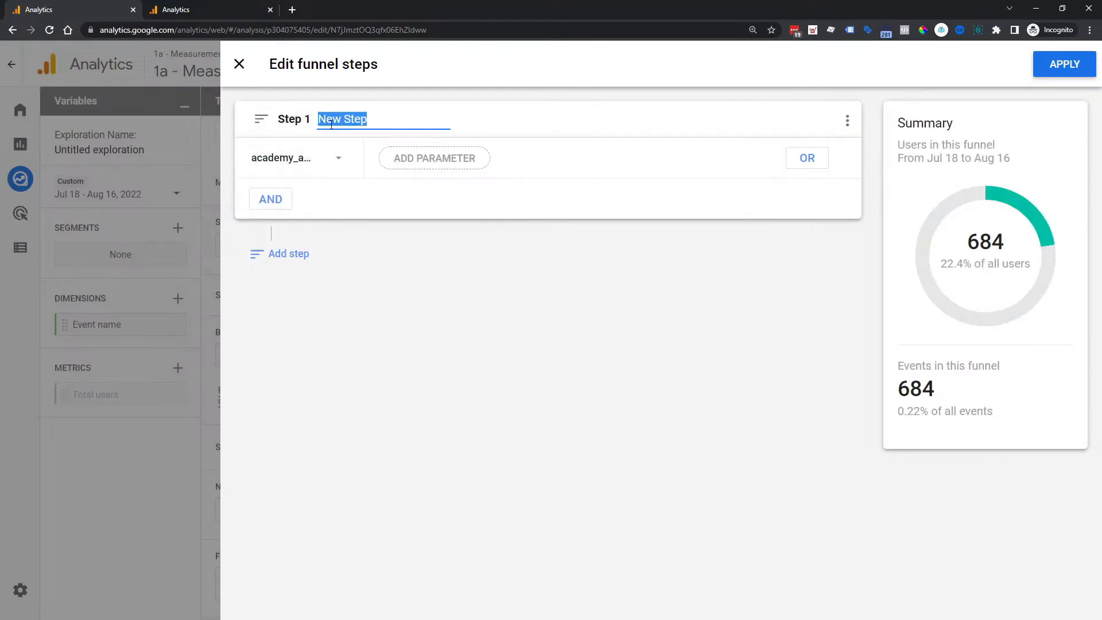
text(Acade)
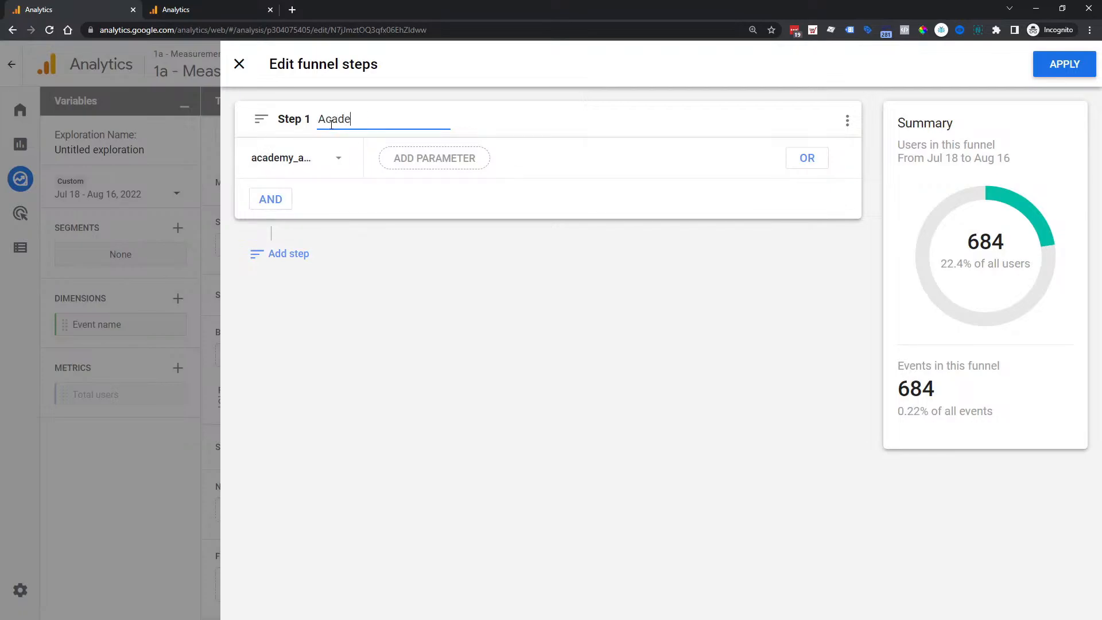
text(my Aware)
text(are)
Step: Add a second step to the funnel and open its list of conditions
click(276, 256)
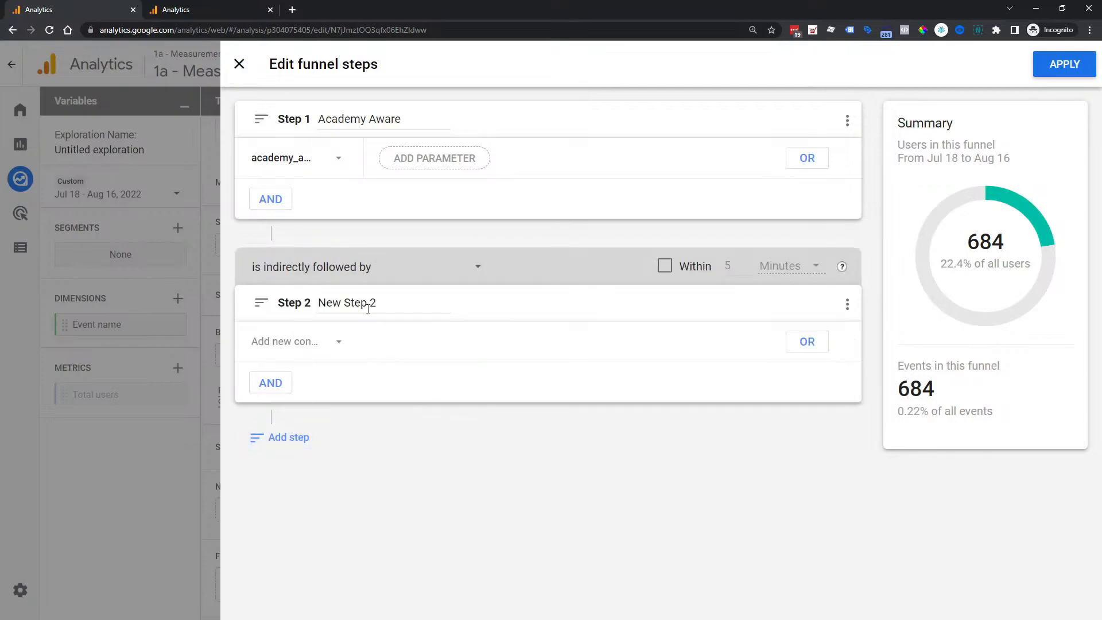
click(320, 345)
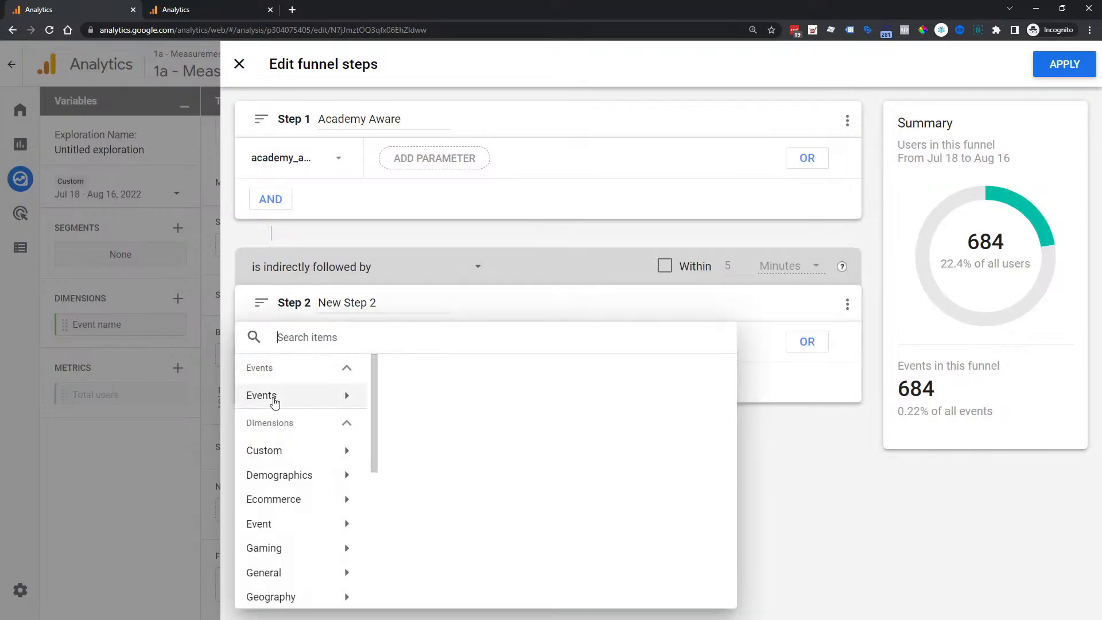
text(eve)
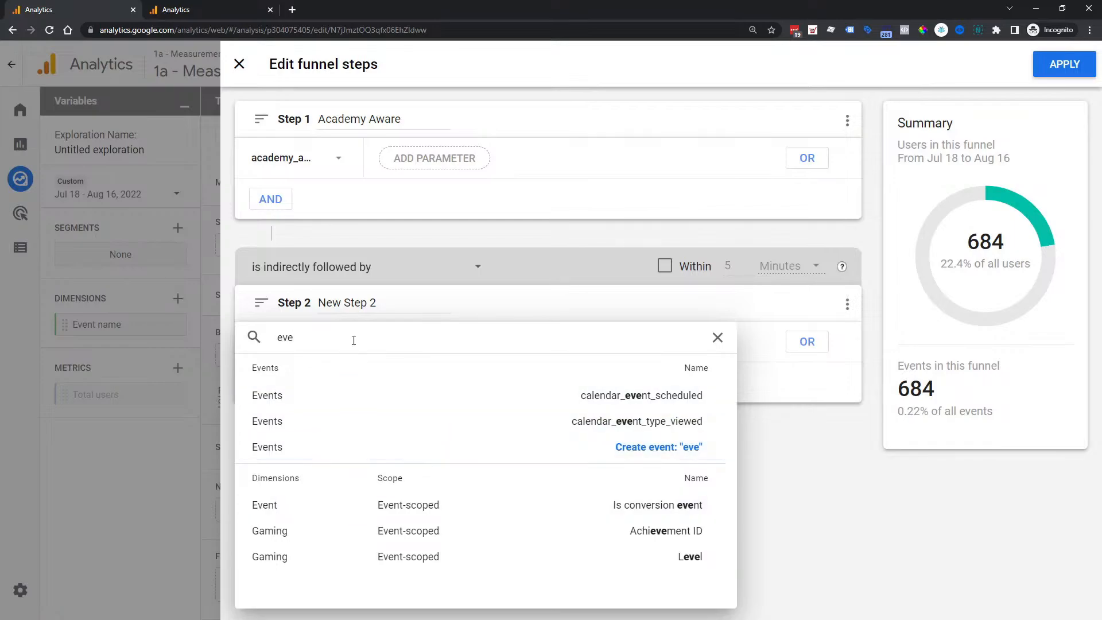
key(BackSpace)
key(BackSpace)
key(BackSpace)
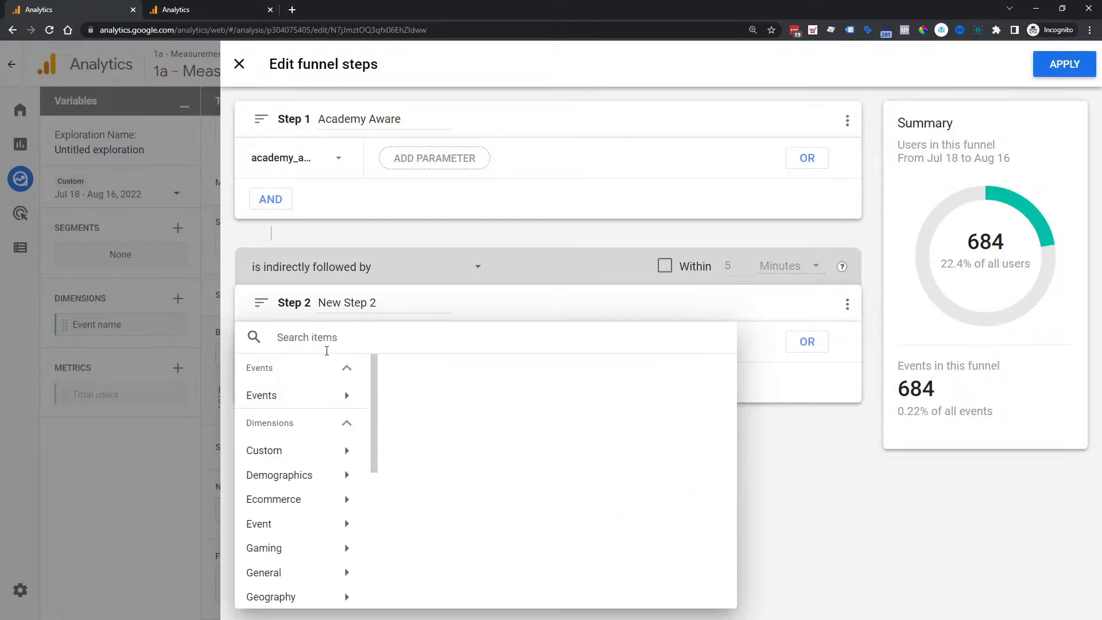
Step: Choose the academy_engage event from the Events category as Step 2's condition
click(283, 402)
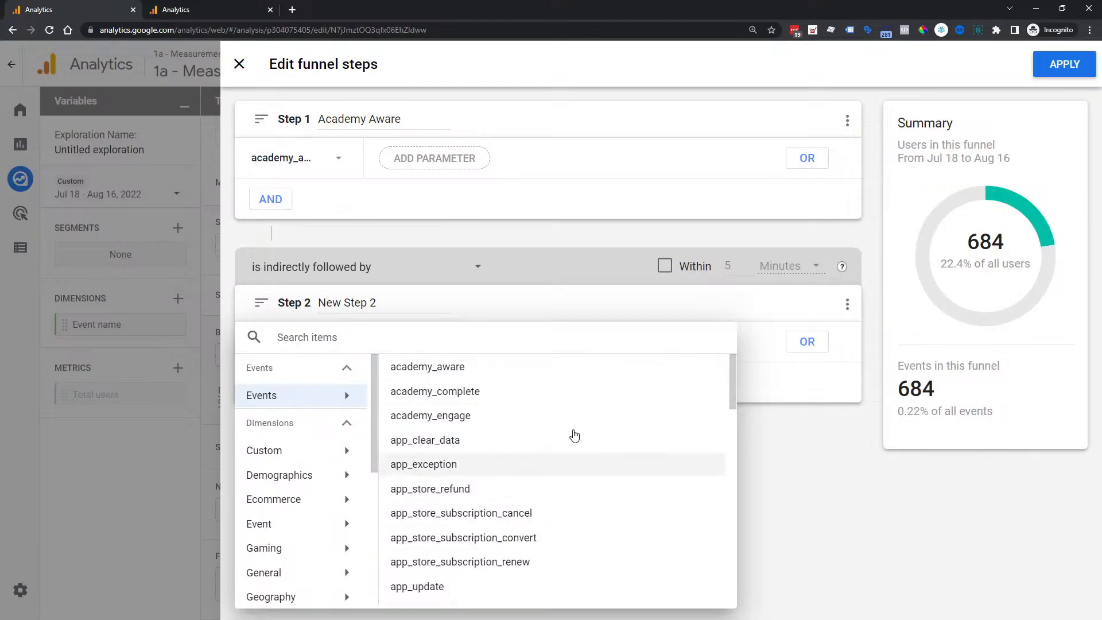
scroll(576, 439, down, 2)
scroll(577, 441, up, 2)
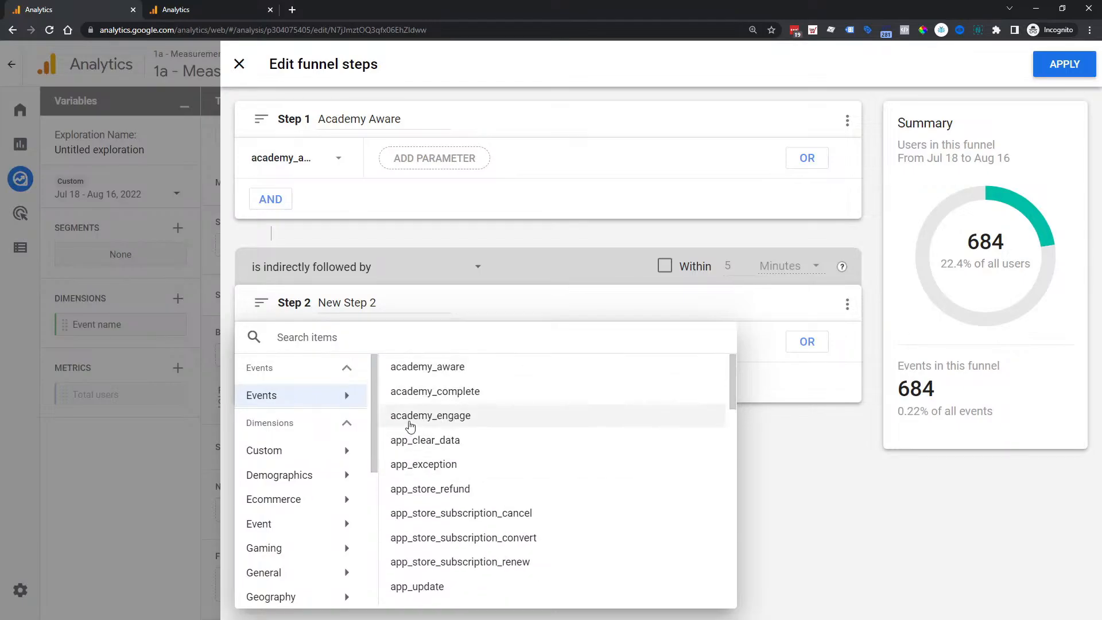
click(442, 423)
Step: Rename Step 2 to "Academy Engage (8-12%)" and keep "is indirectly followed by" between the two steps
triple_click(372, 304)
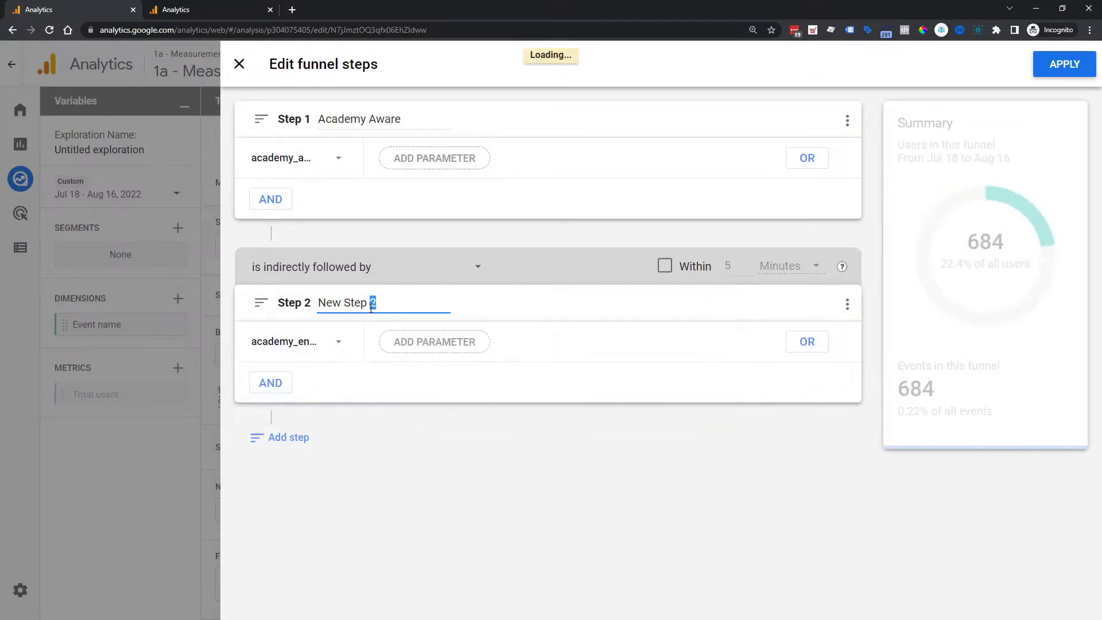
text(Acad)
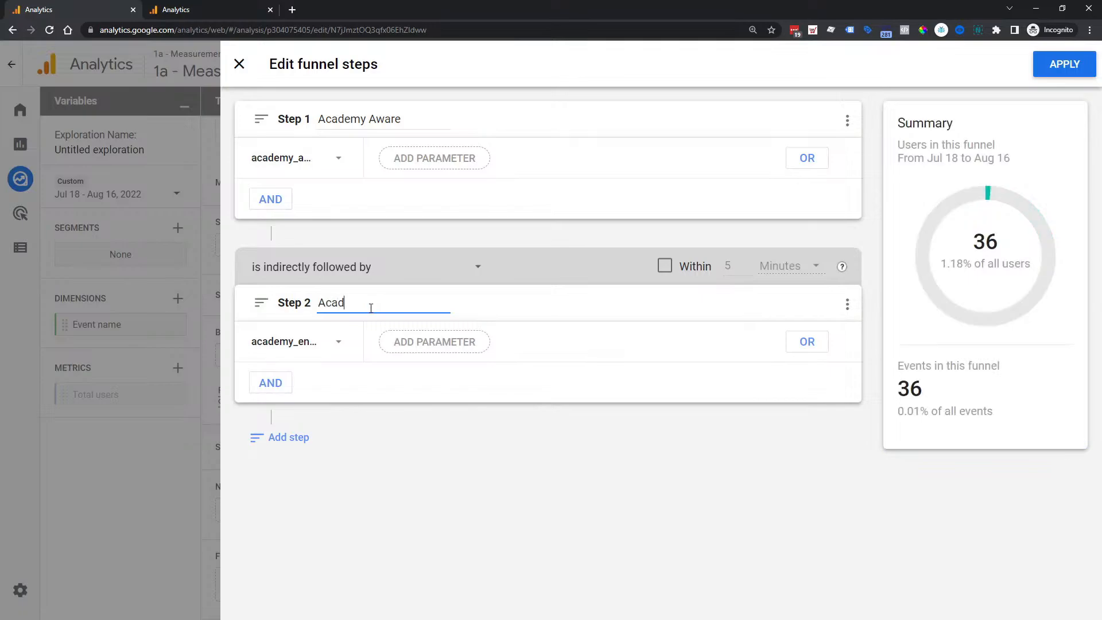
text(emy Engage)
text(-12%))
click(377, 272)
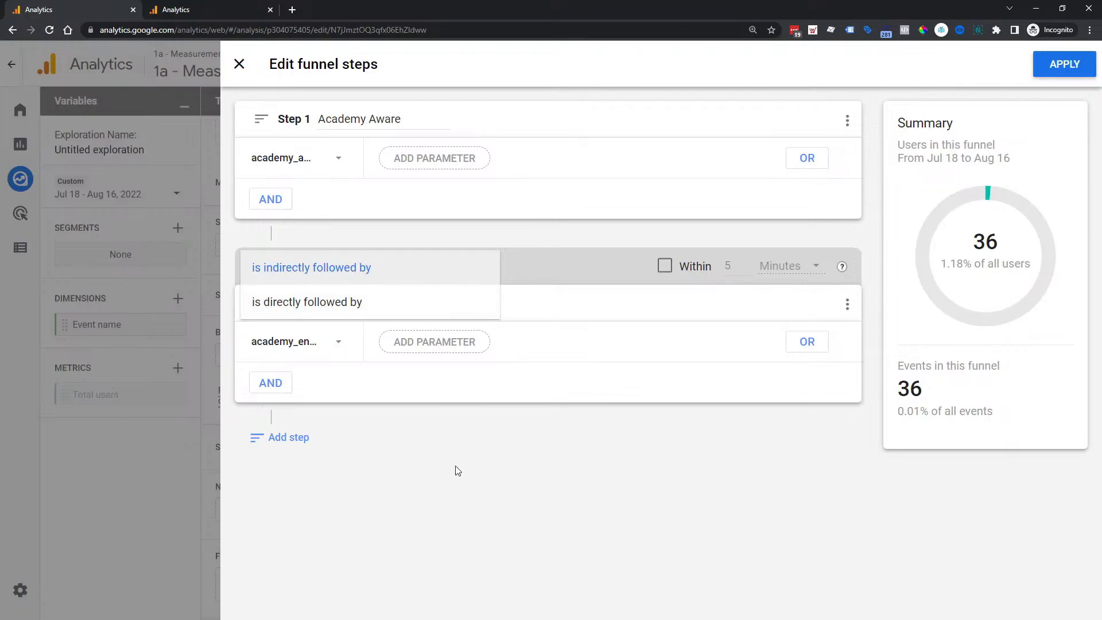
click(298, 270)
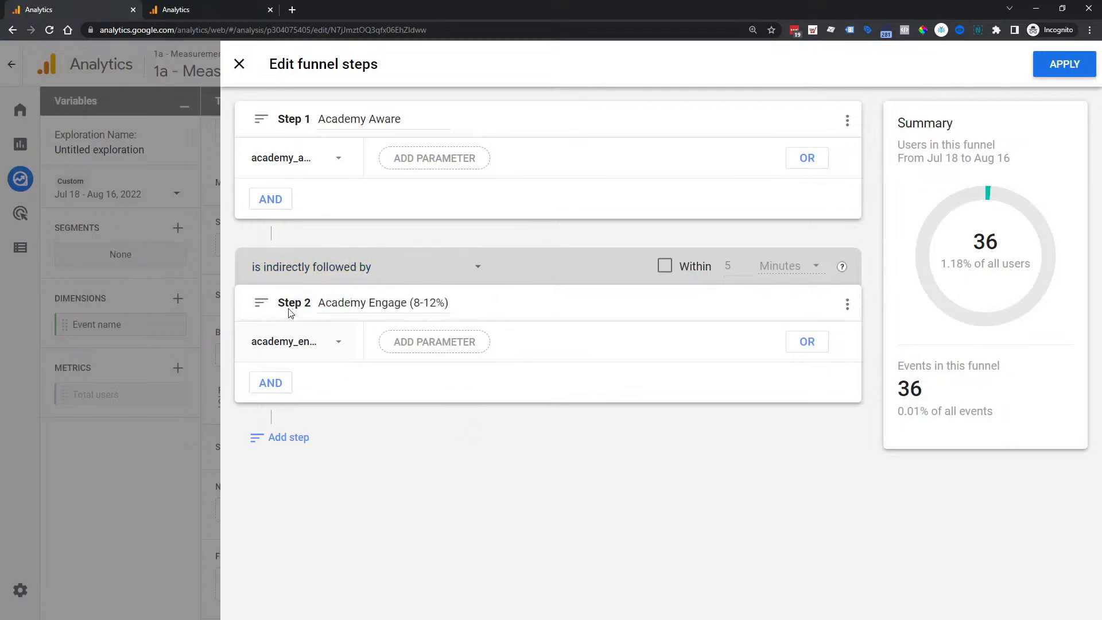
Step: Add a third step to the funnel and name it "Academy Complete"
click(267, 439)
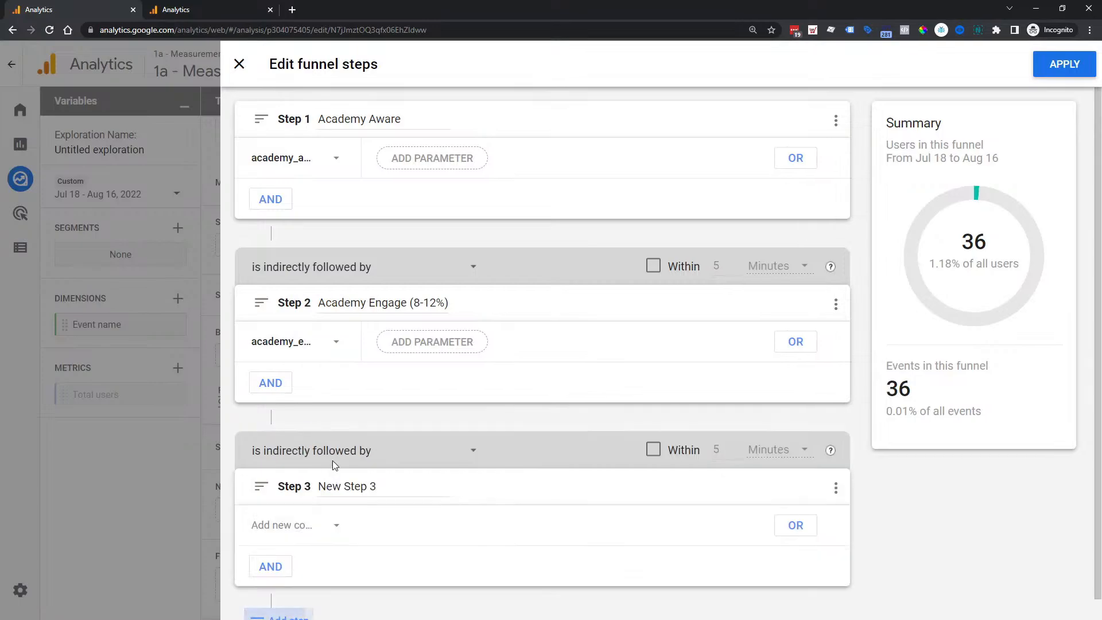
triple_click(364, 489)
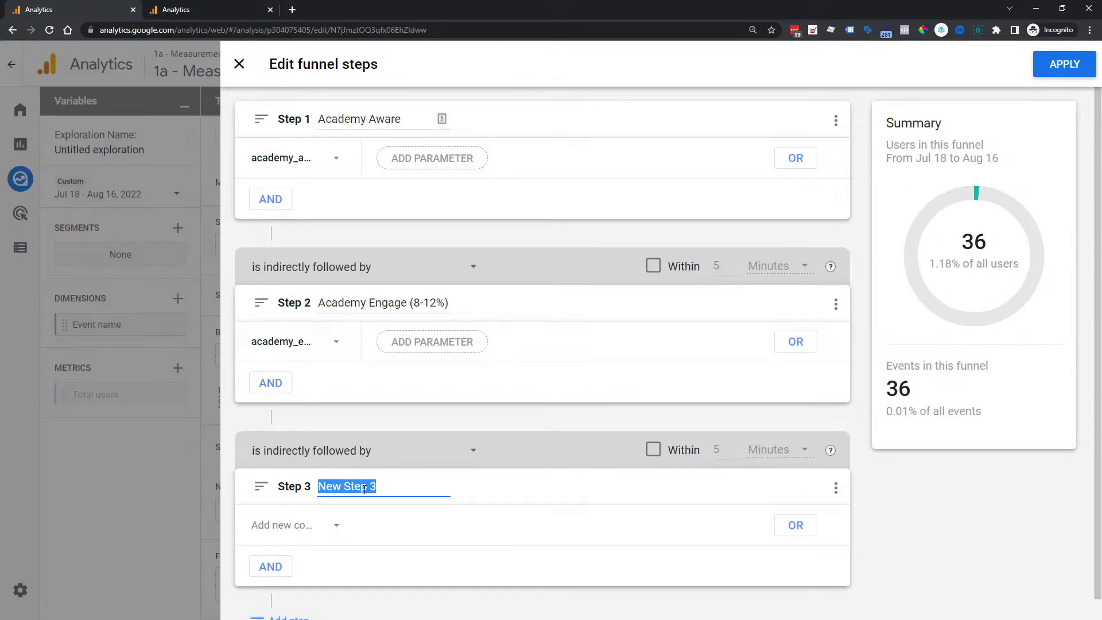
text(Academy Co)
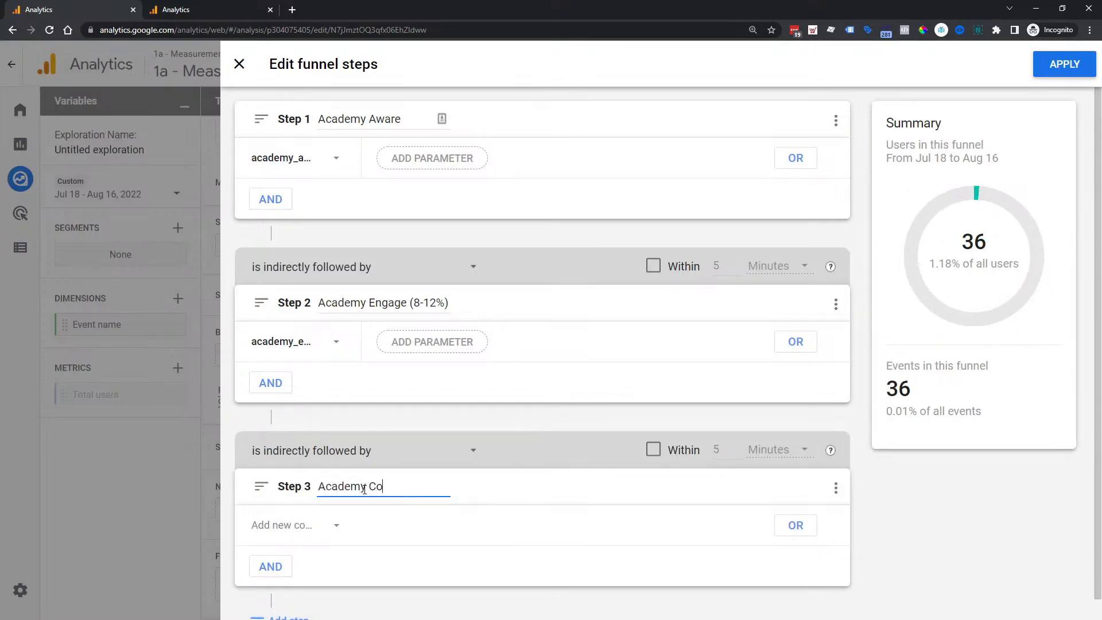
text(mplete)
Step: Choose the academy_complete event from the Events category as Step 3's condition
click(335, 530)
click(313, 344)
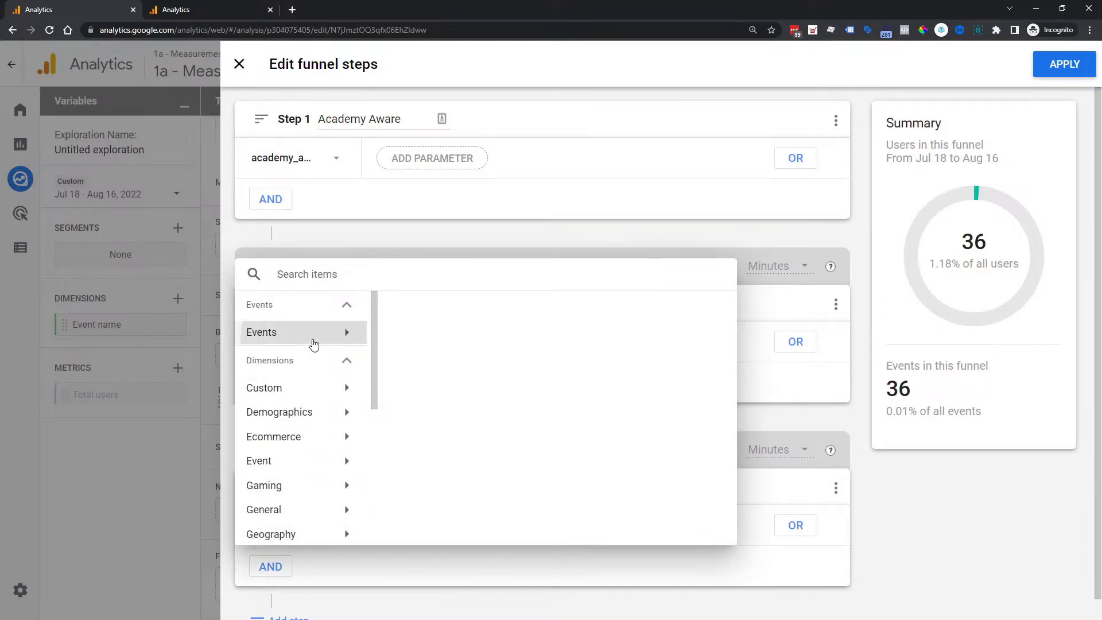
click(467, 334)
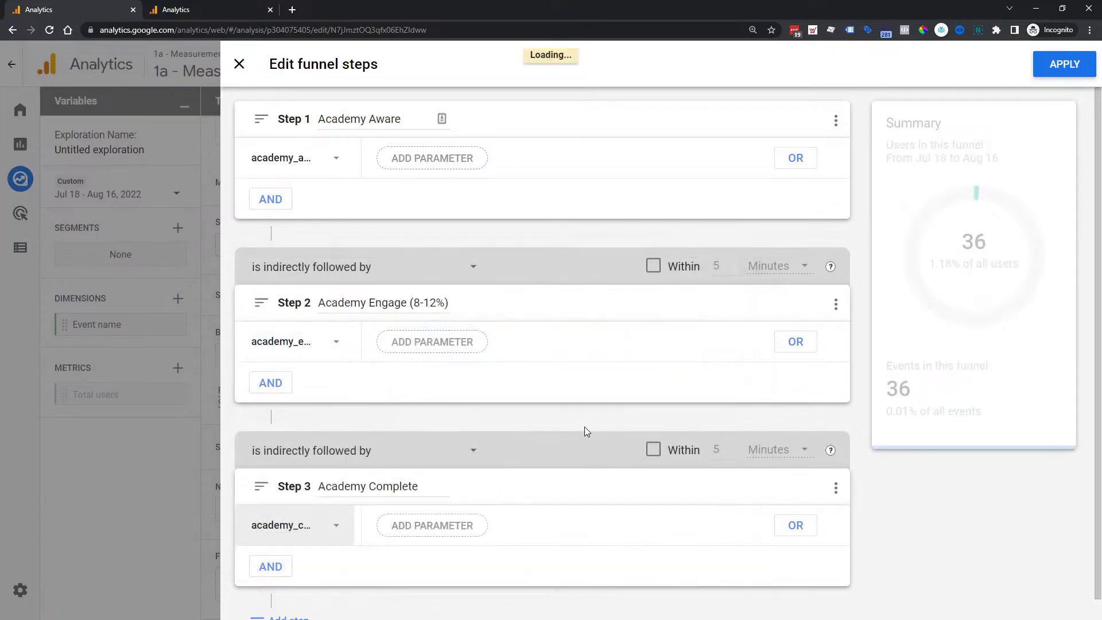
Step: Extend Step 3's name to "Academy Complete (1-3%)" and apply the funnel steps to the exploration
click(434, 486)
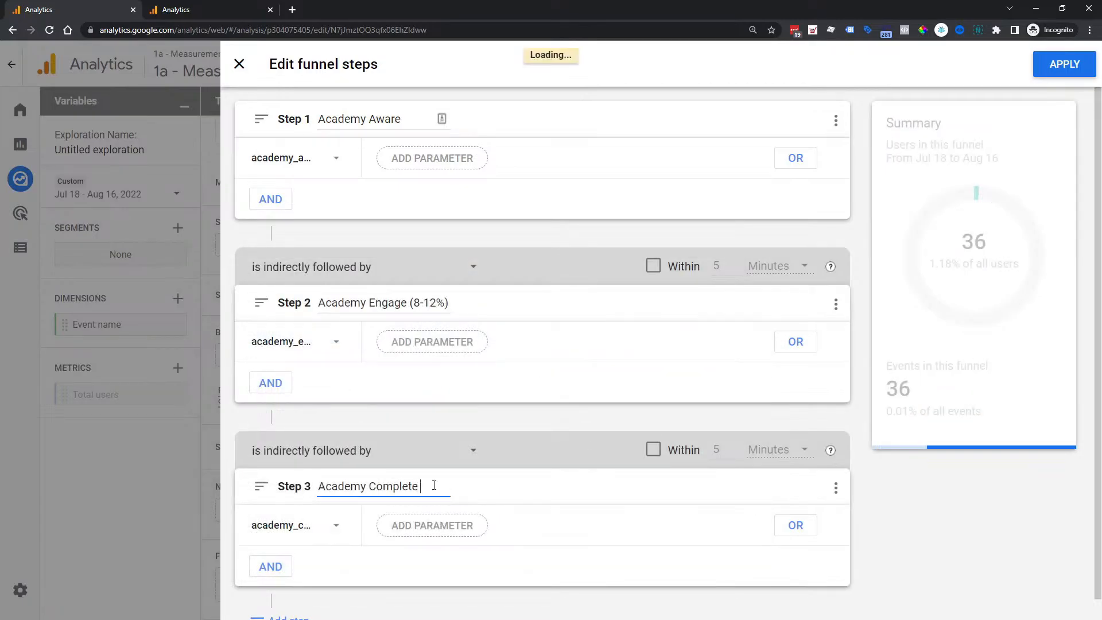
text((1-3%)
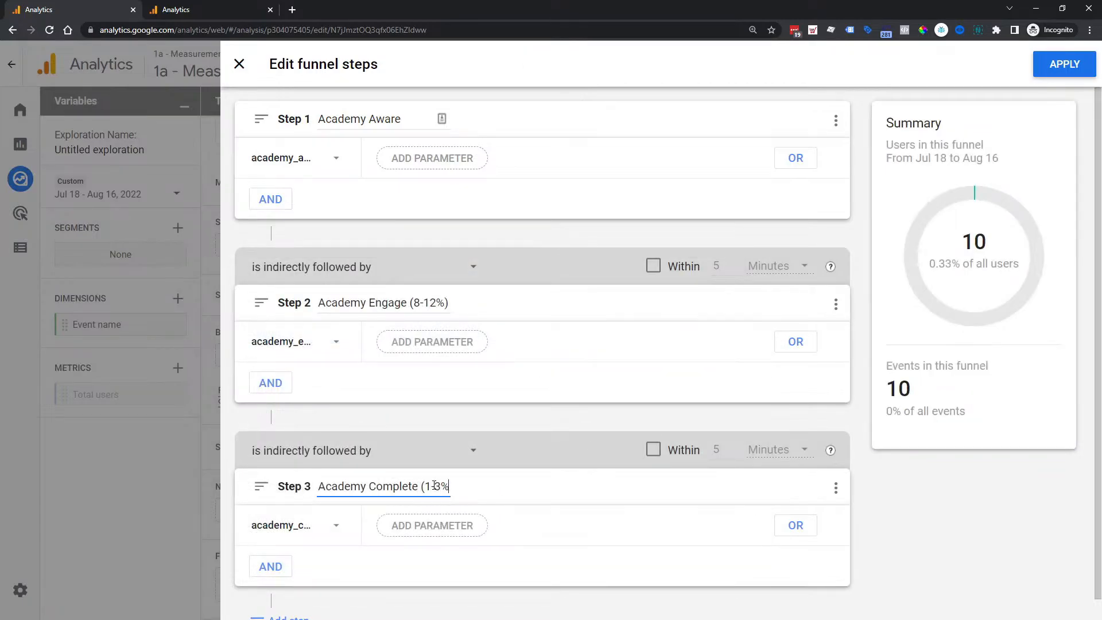
text())
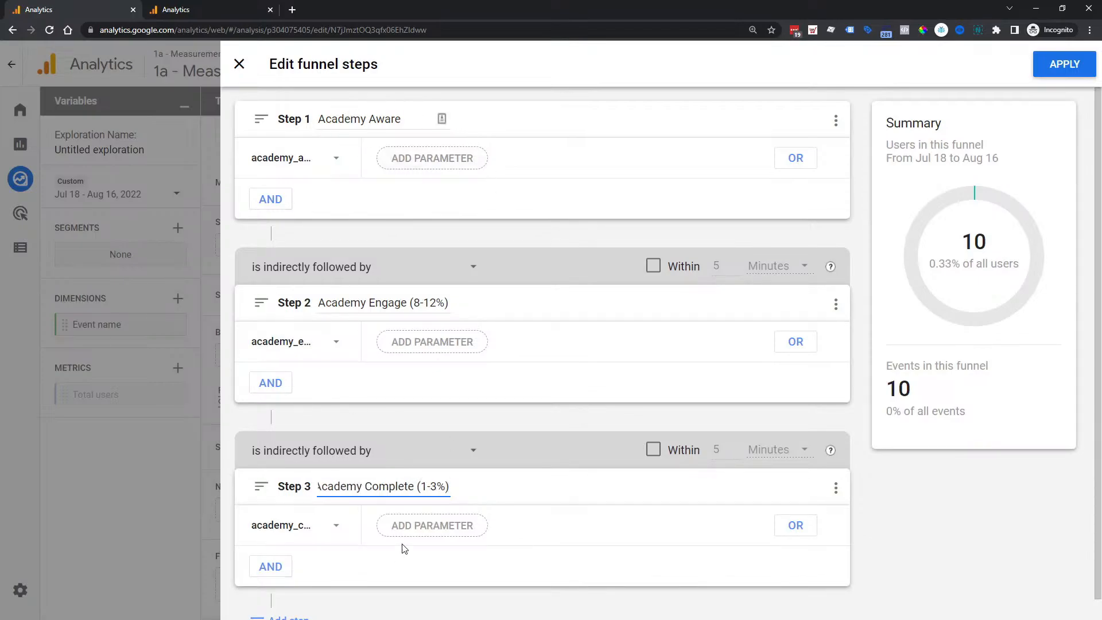
scroll(566, 494, down, 1)
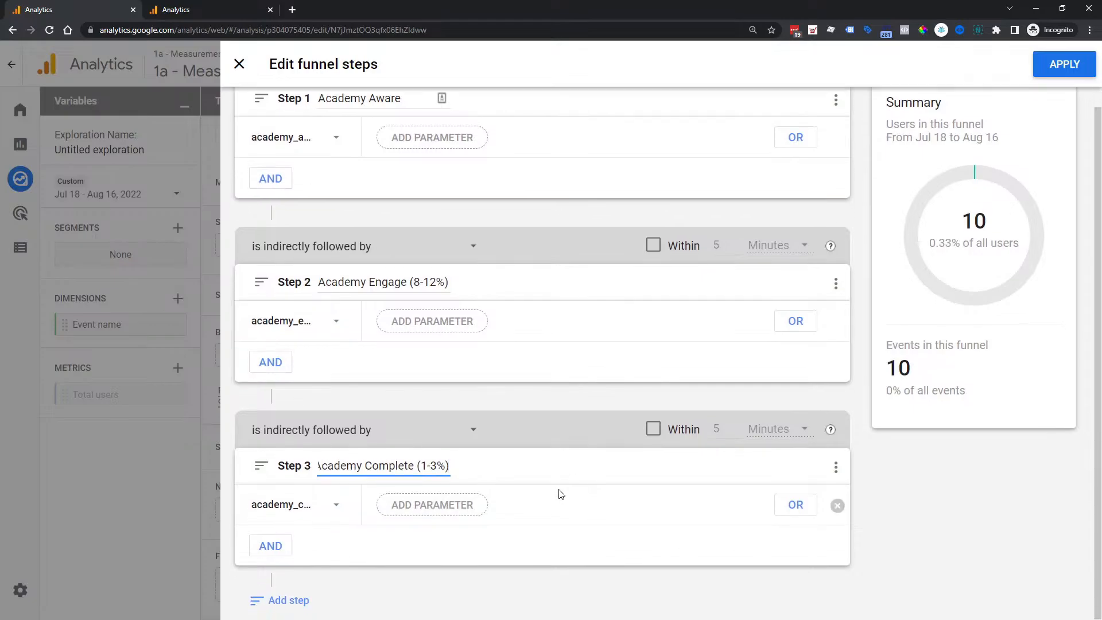
click(1066, 70)
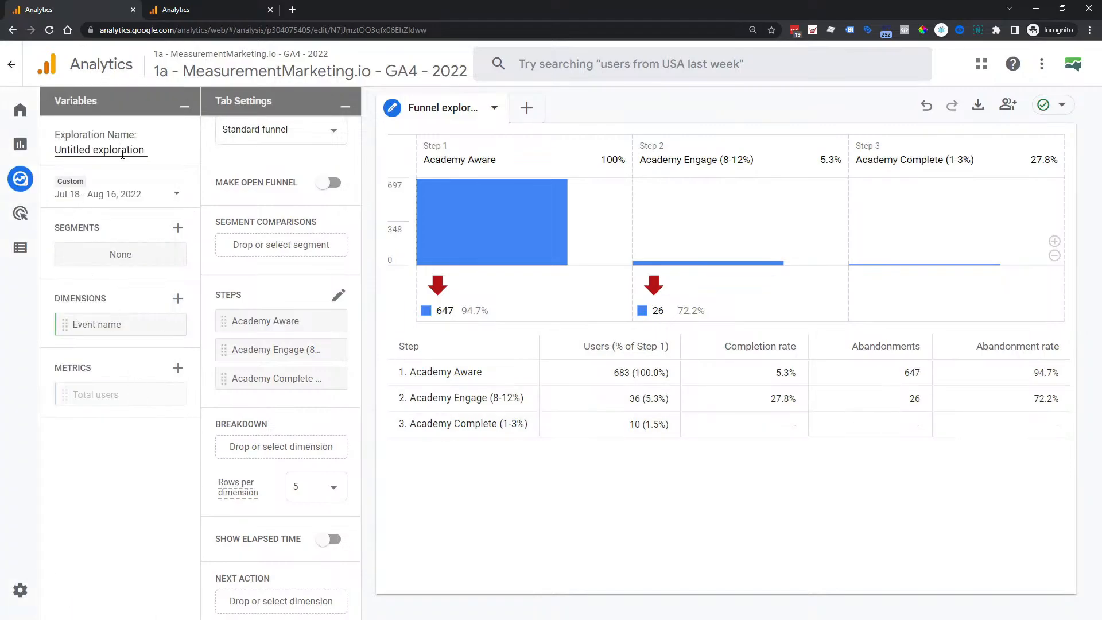
Step: Rename the exploration "New Academy A.C.E. Results" and return to the list of explorations
triple_click(122, 153)
text(New )
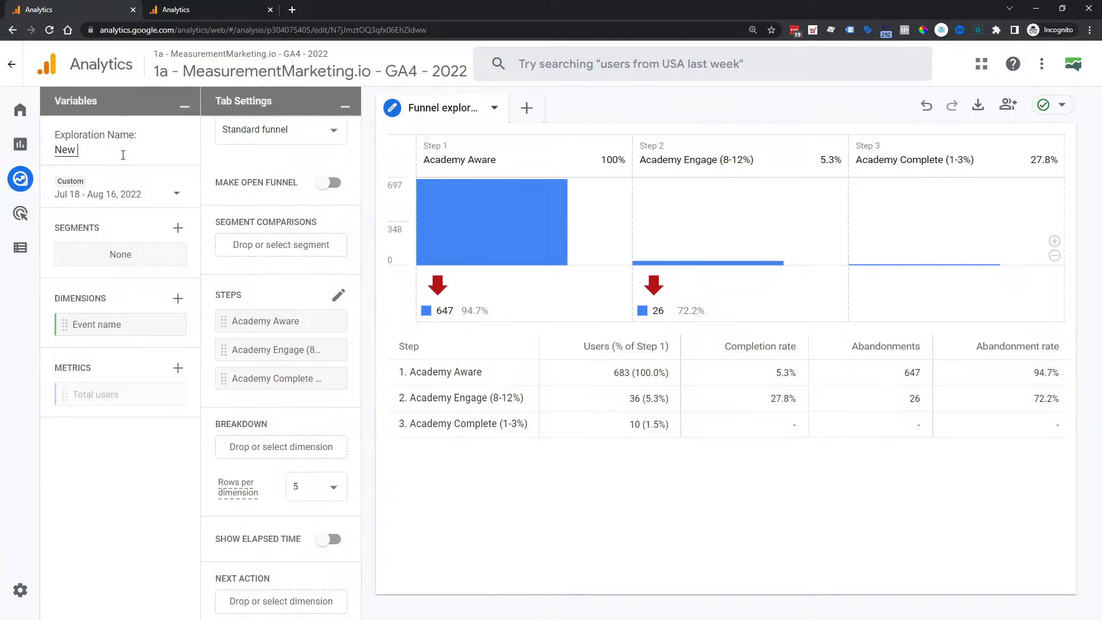
text(Academy A.C.E. Results)
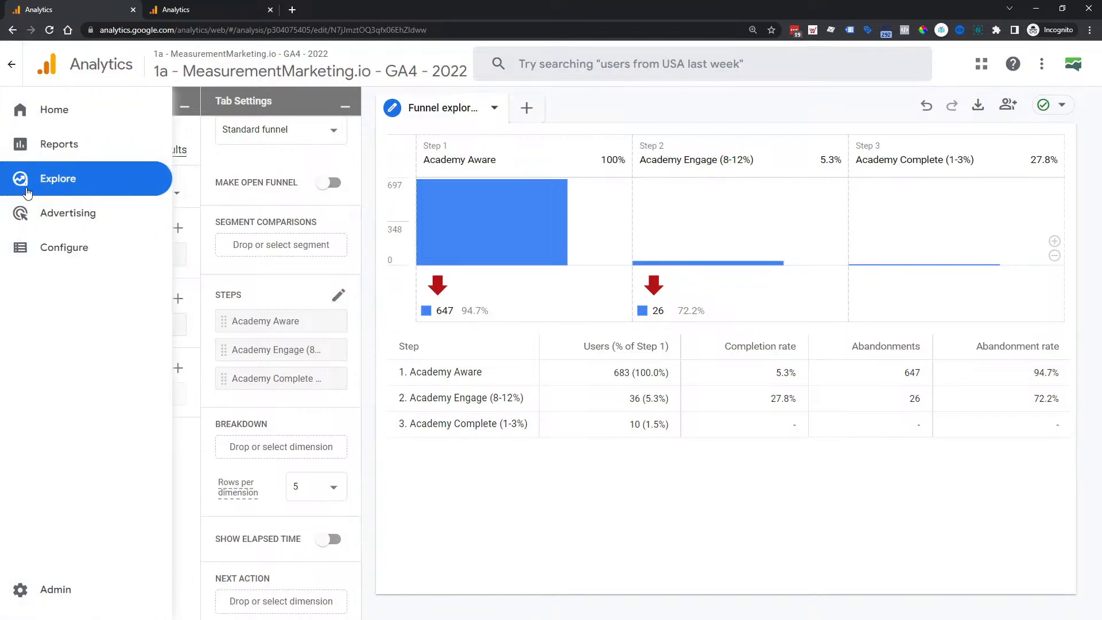
click(29, 184)
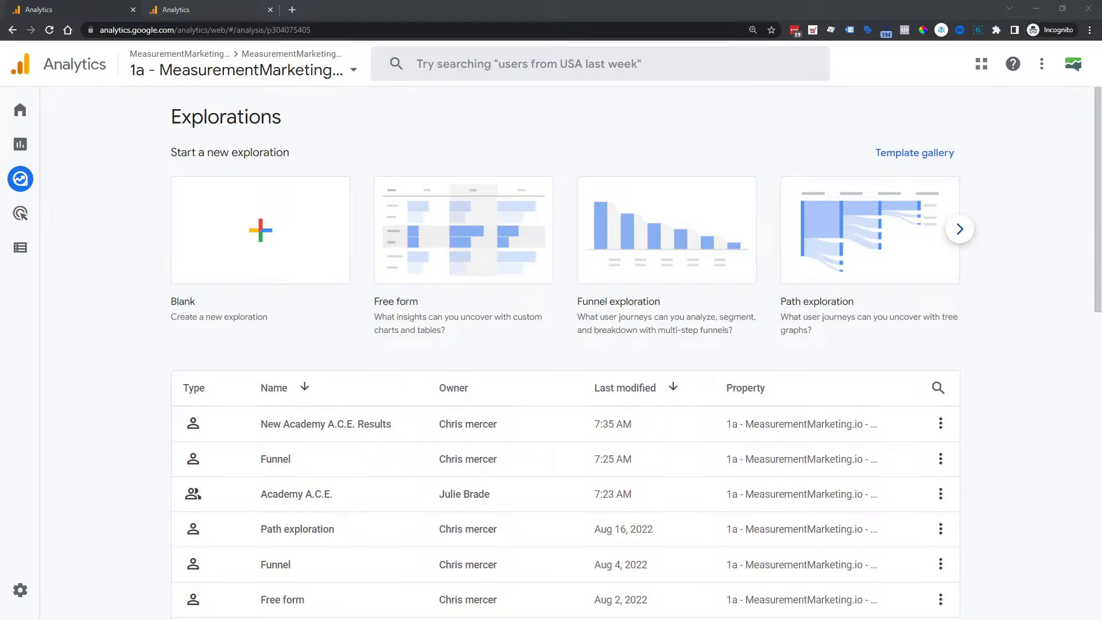
Step: Check the list of explorations in the other user's browser window, then return to the owner's window
drag(1101, 97, 798, 64)
click(885, 63)
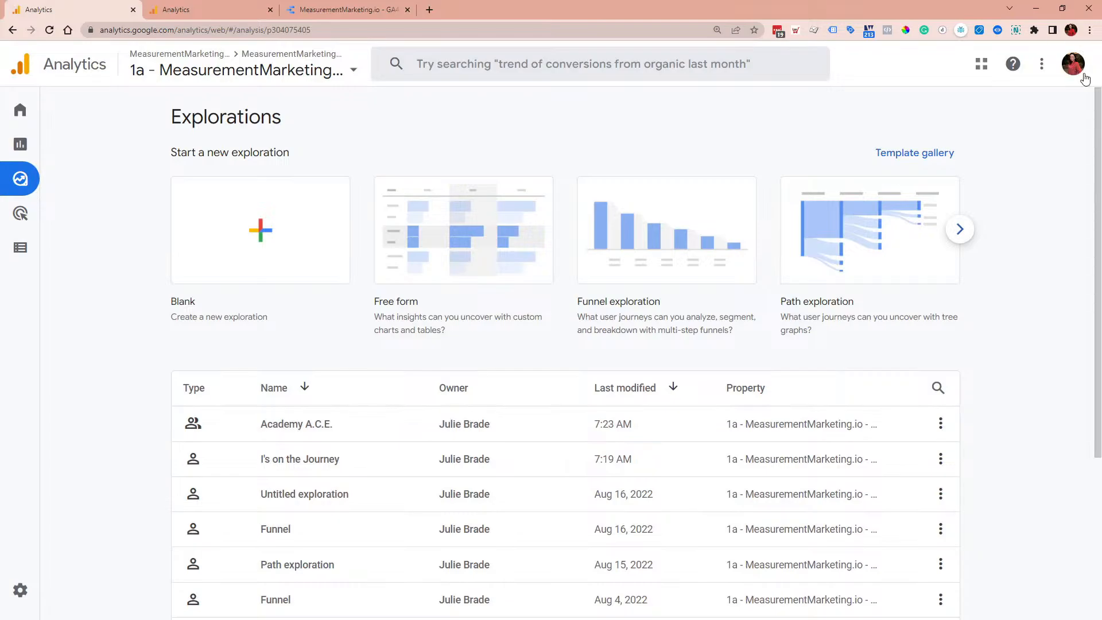
drag(934, 11, 1101, 45)
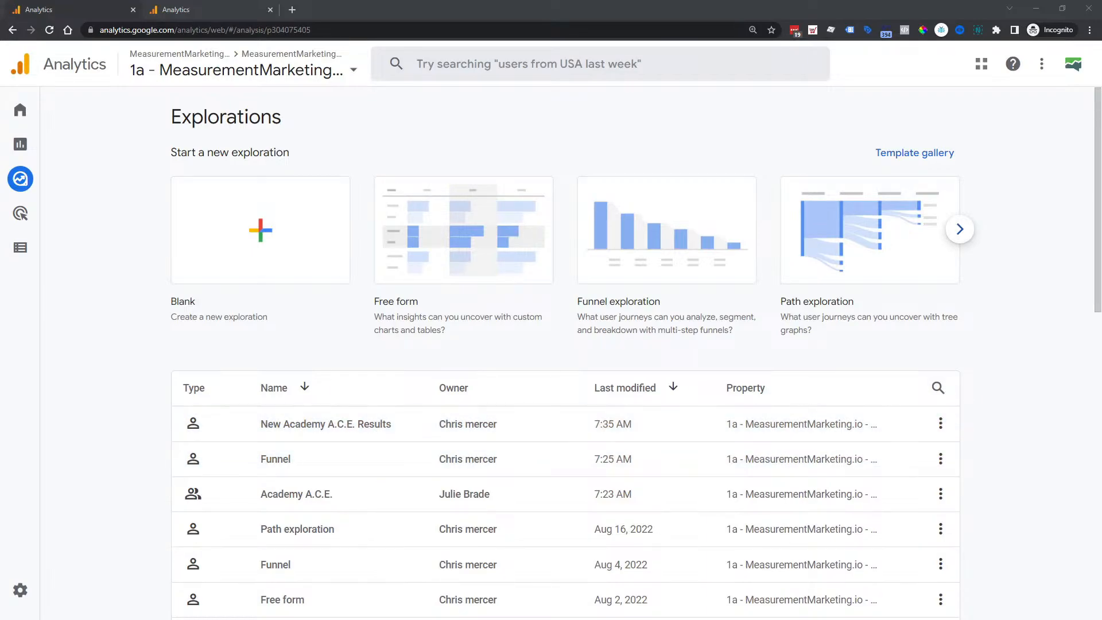
Step: Share the New Academy A.C.E. Results exploration with all users of the property in read-only mode
click(940, 424)
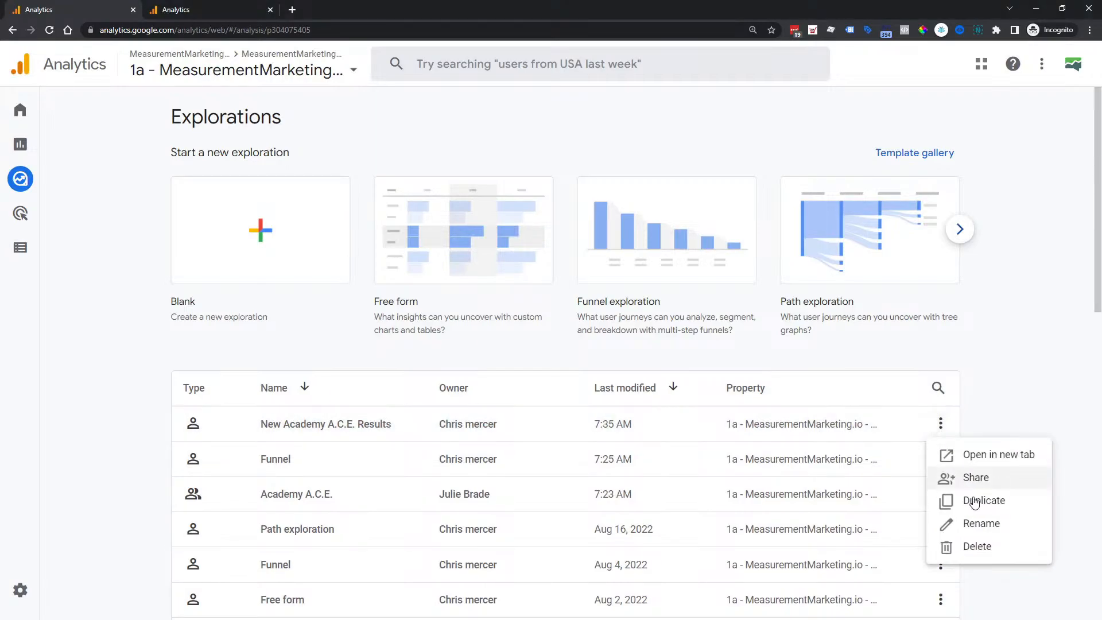
click(956, 486)
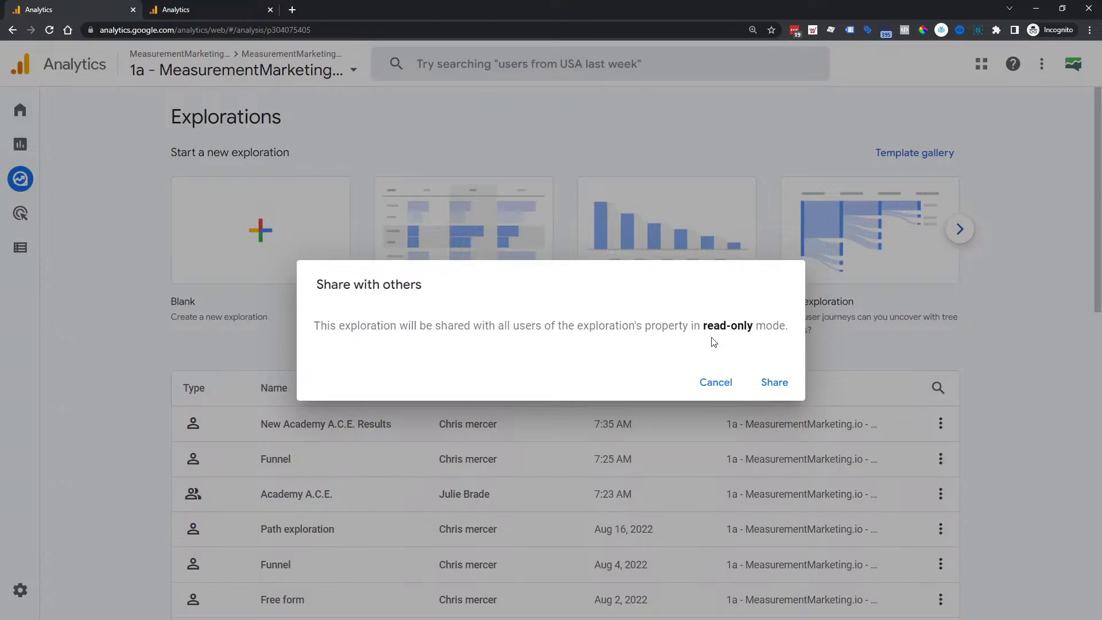
click(775, 382)
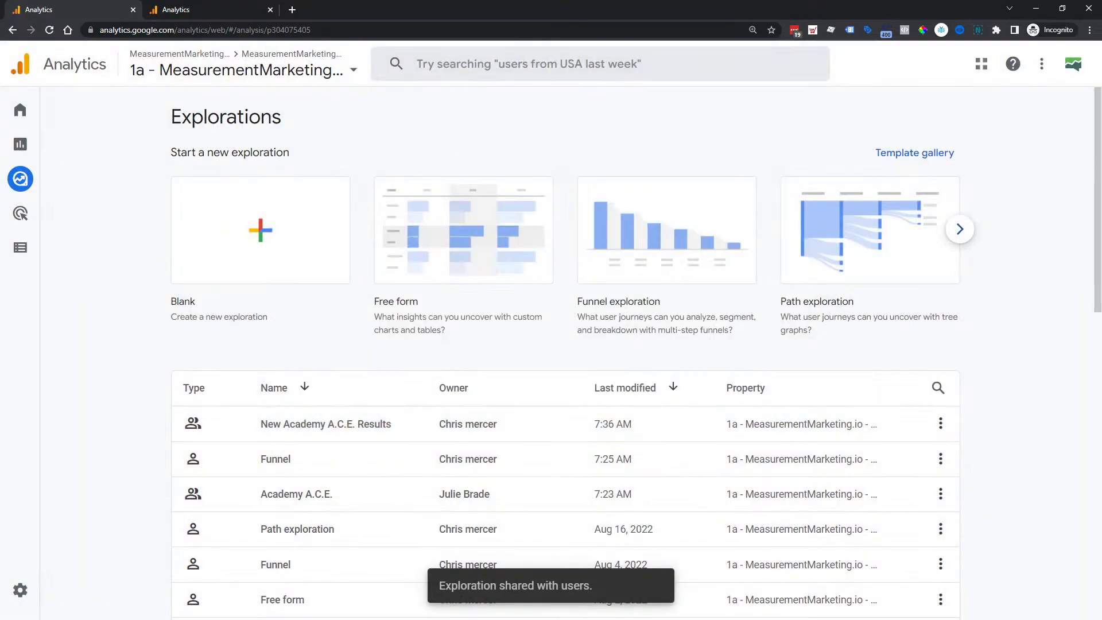
Step: In the other user's browser window, refresh the explorations list, open the shared New Academy A.C.E. Results and make an editable copy of it
drag(1101, 91, 793, 51)
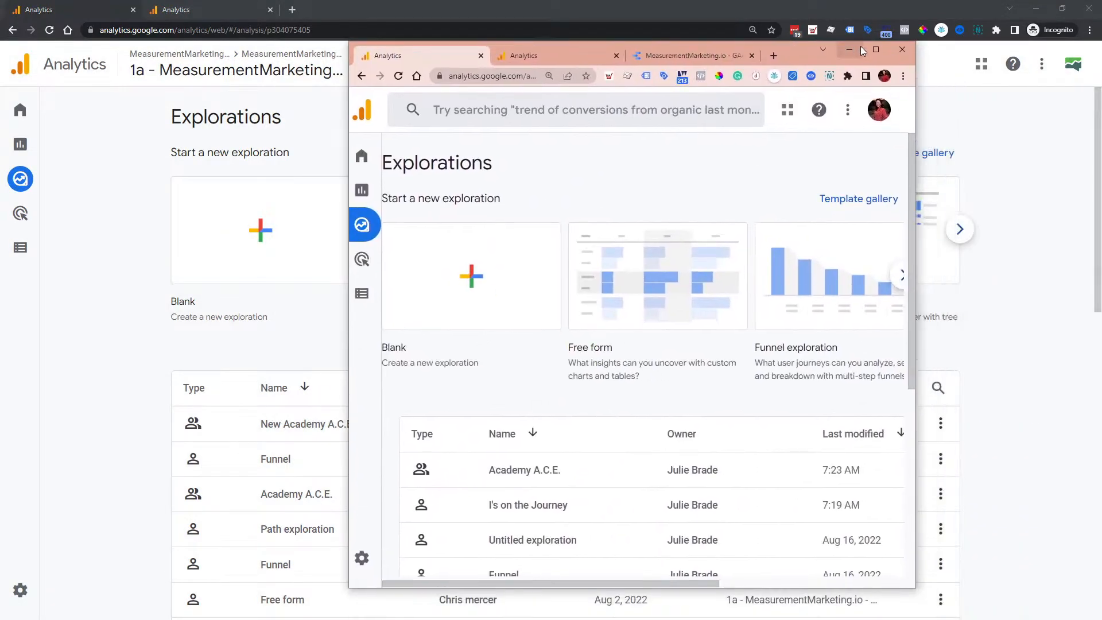
click(400, 77)
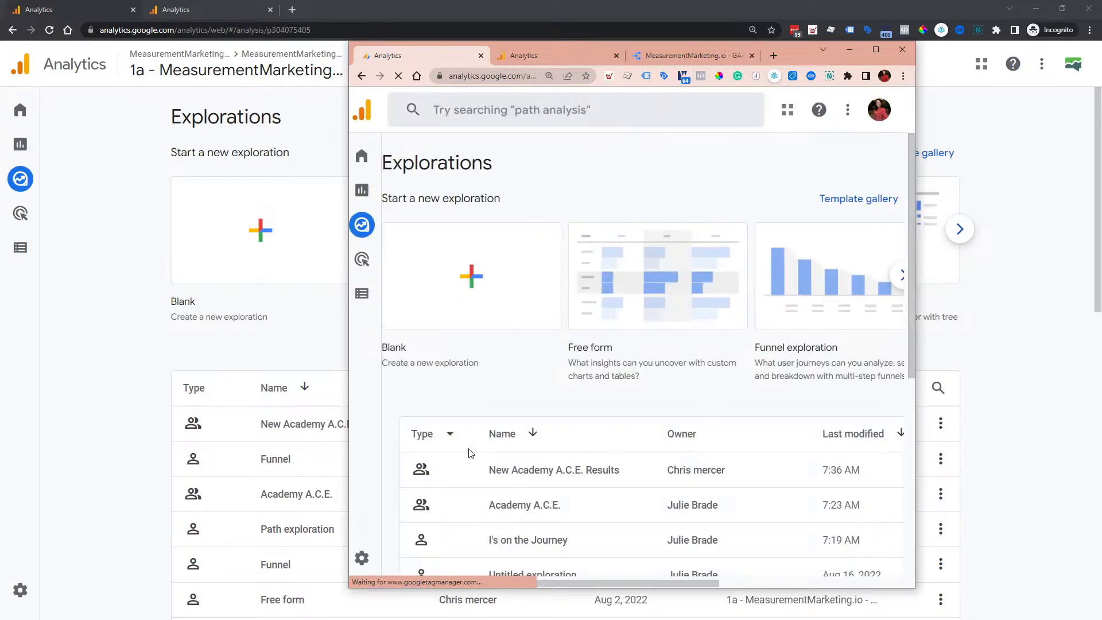
click(626, 480)
click(876, 50)
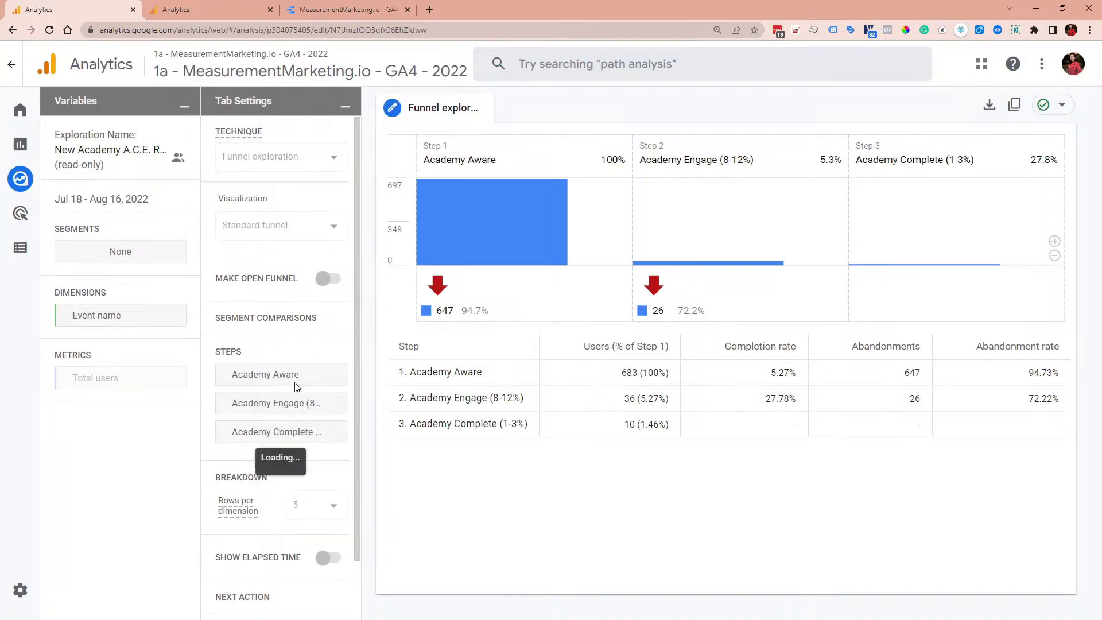
click(1015, 106)
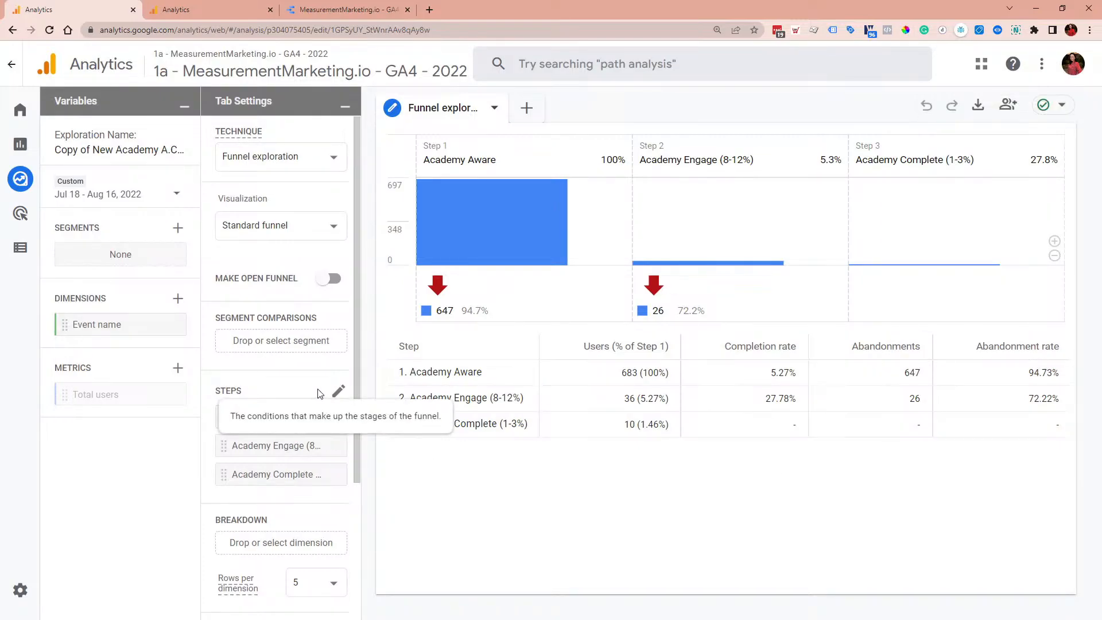
Step: Edit the copied funnel so Step 1 uses the toolbox_aware event and is named "Toolbox Aware"
click(338, 390)
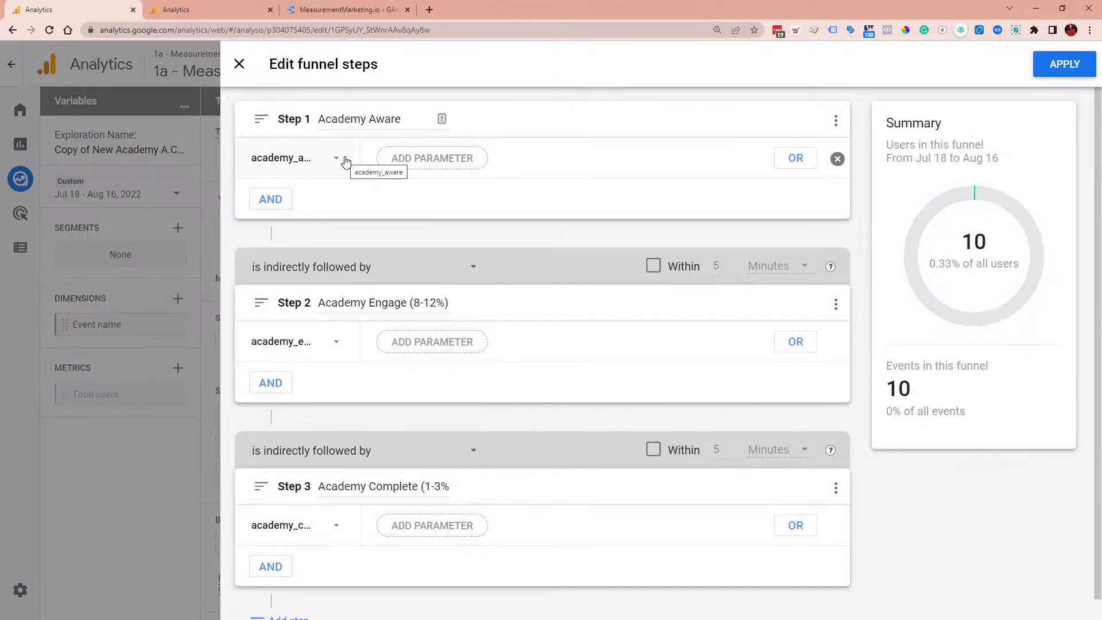
click(337, 160)
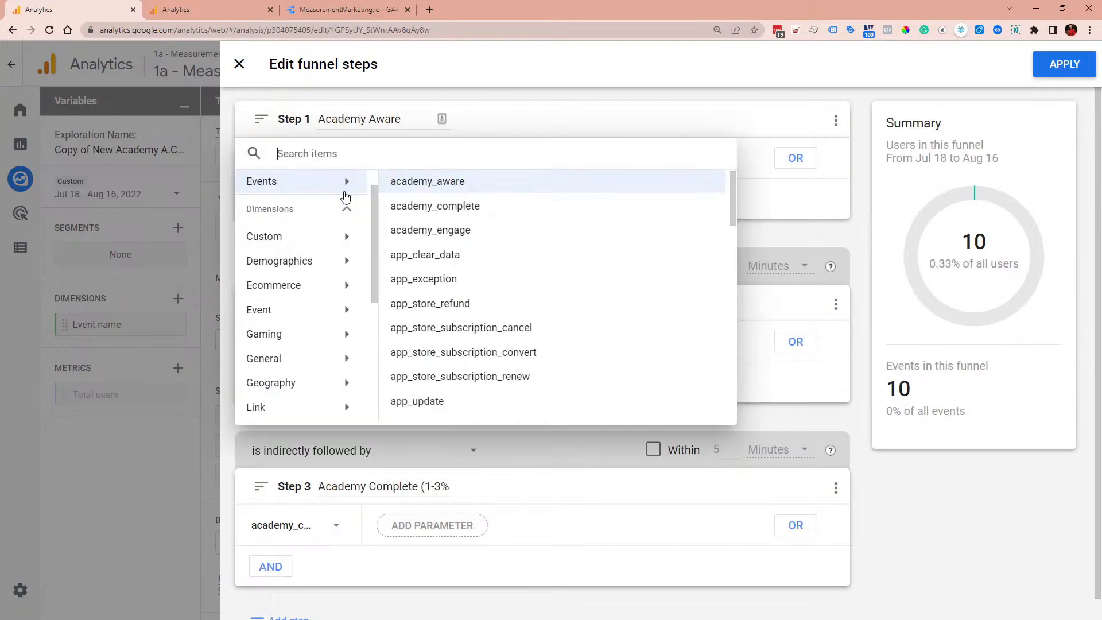
scroll(470, 312, down, 5)
scroll(473, 313, down, 10)
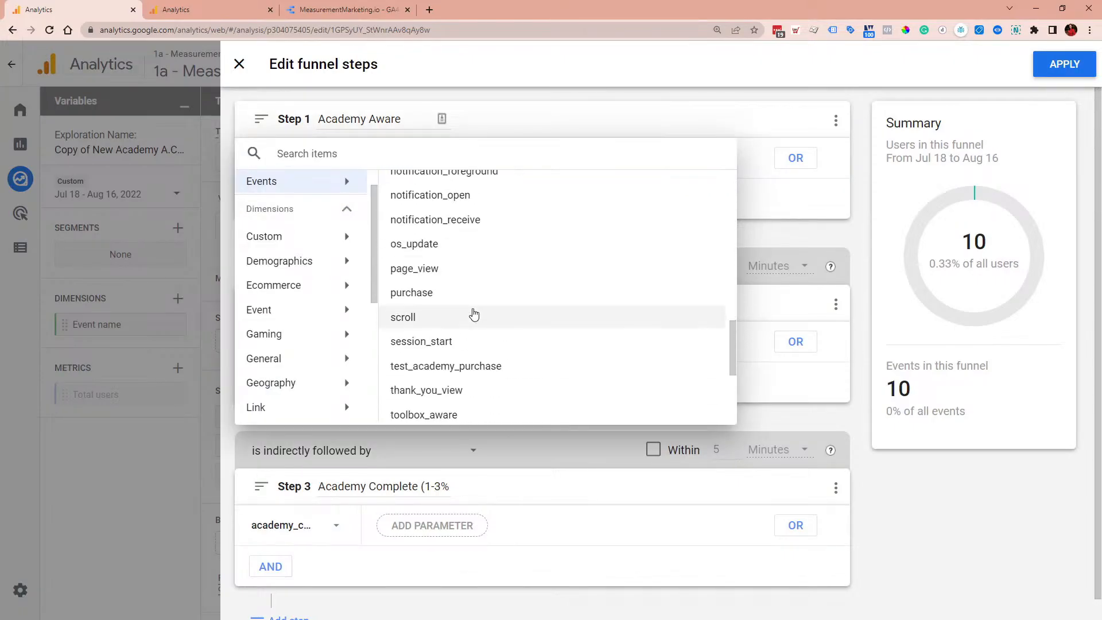
click(442, 215)
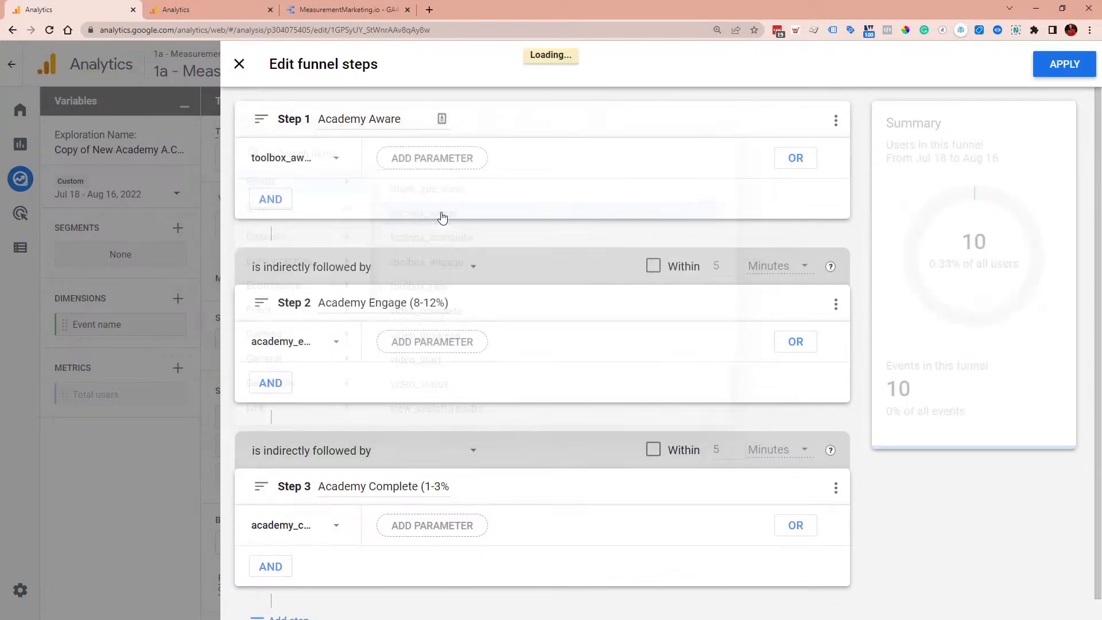
double_click(344, 113)
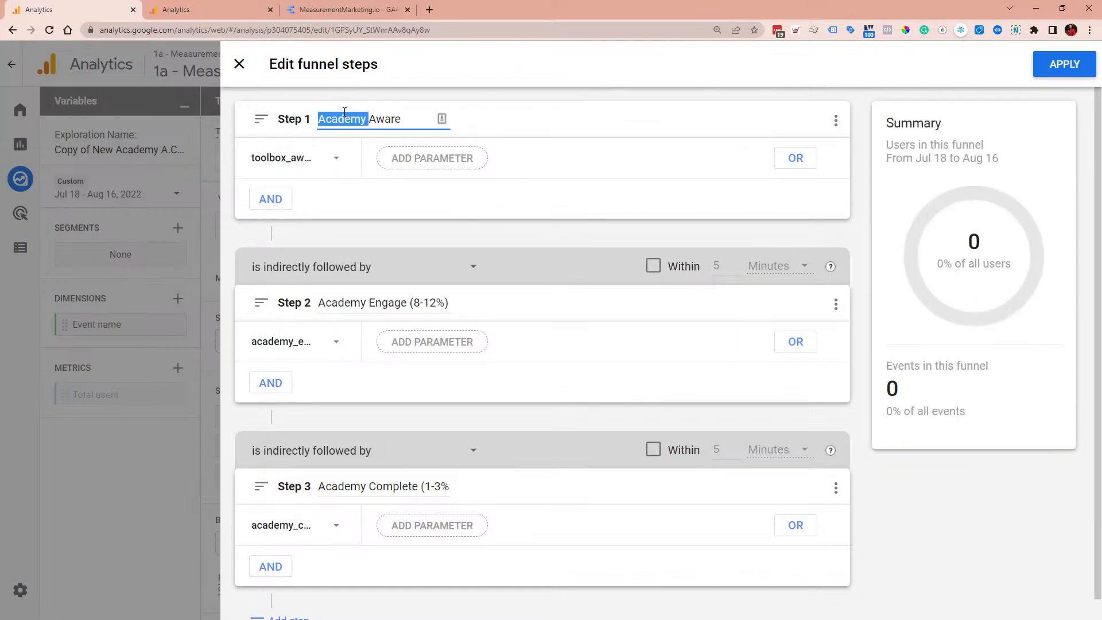
text(Toolbox)
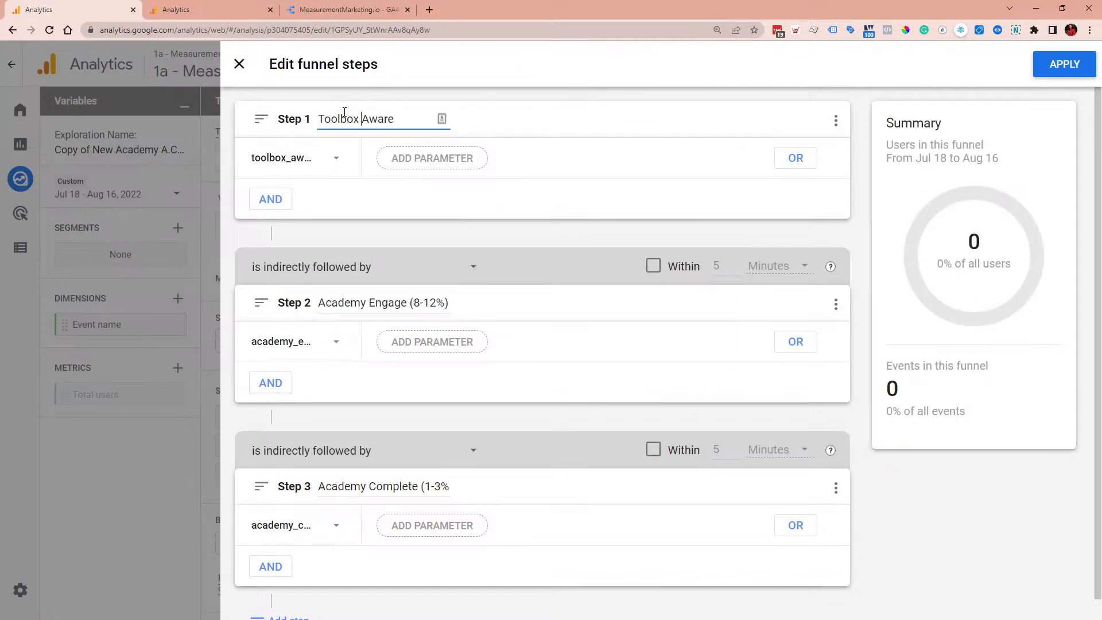
Step: Change Step 2's event to toolbox_engage and rename the step "Toolbox Engage (8-12%)"
click(290, 341)
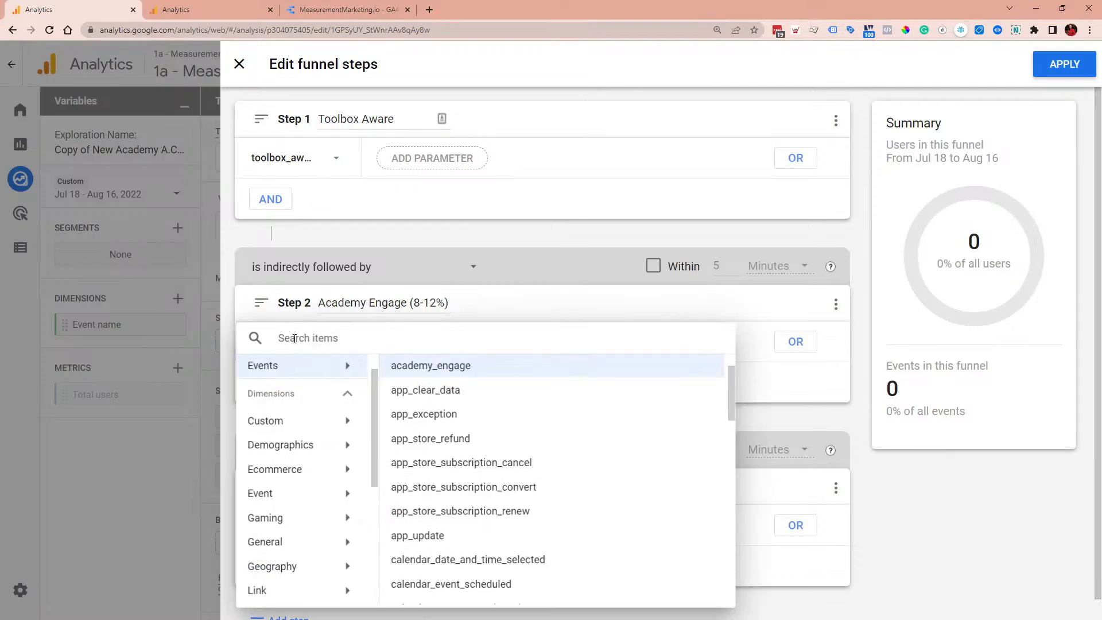
scroll(496, 485, down, 15)
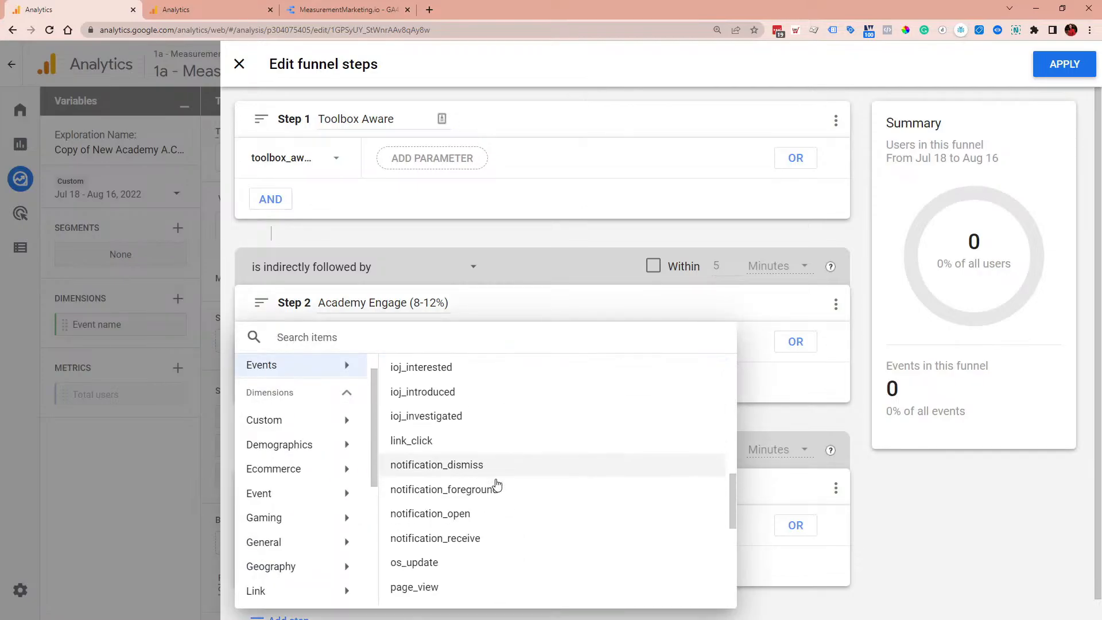
click(495, 500)
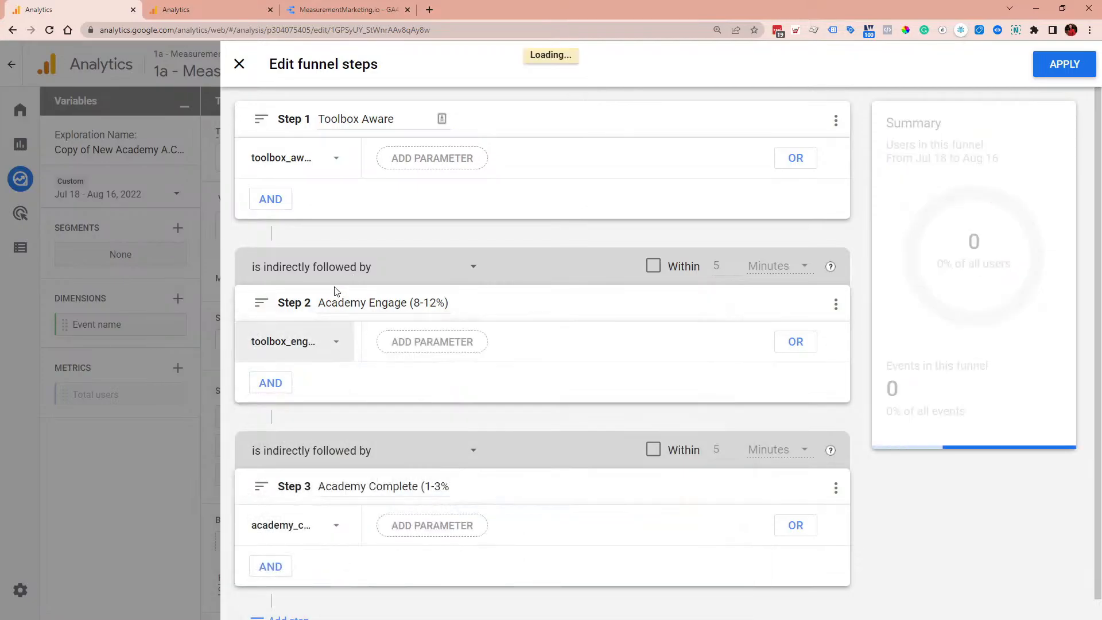
double_click(342, 302)
text(Toolbox)
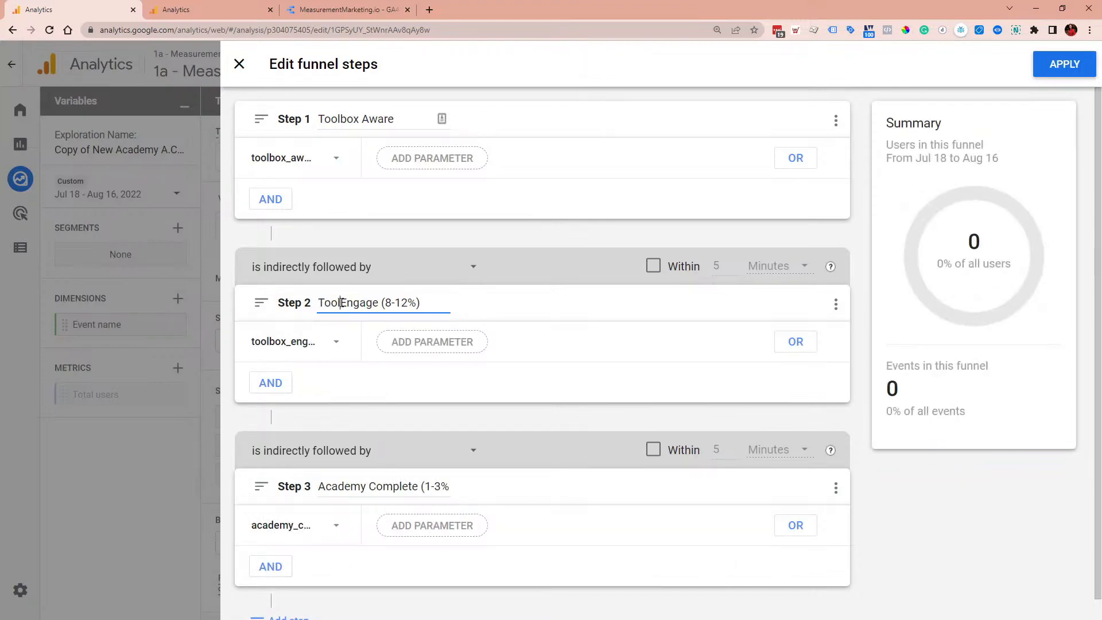
Step: Rename Step 3 "Toolbxo Complete (1-3%)", change its event to toolbox_complete and apply the edited funnel steps
double_click(356, 485)
text(Toolbxo)
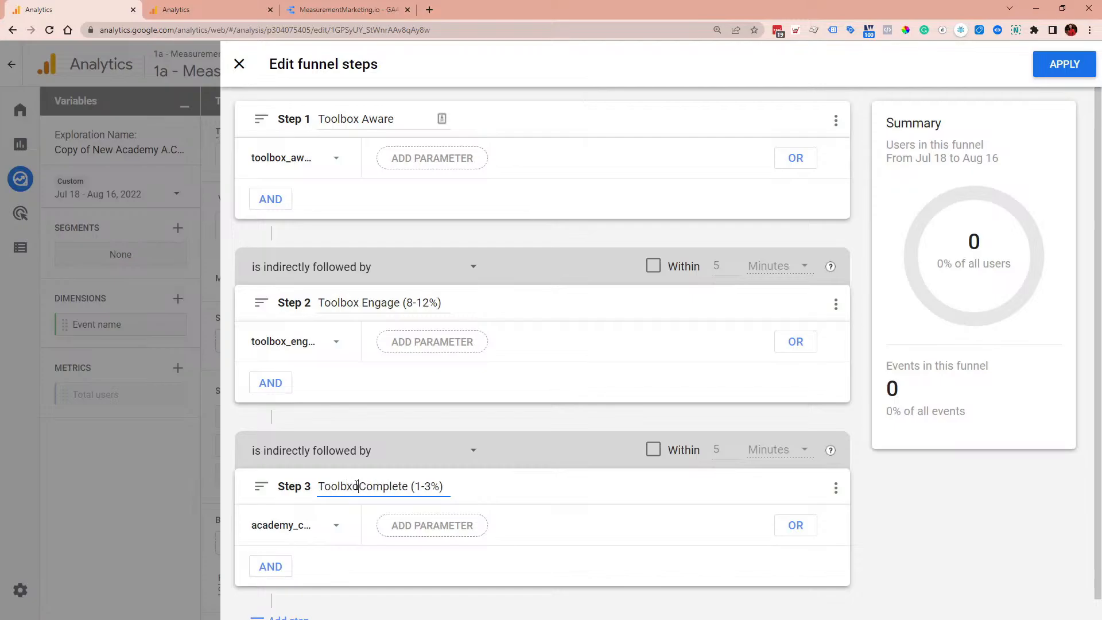
click(308, 537)
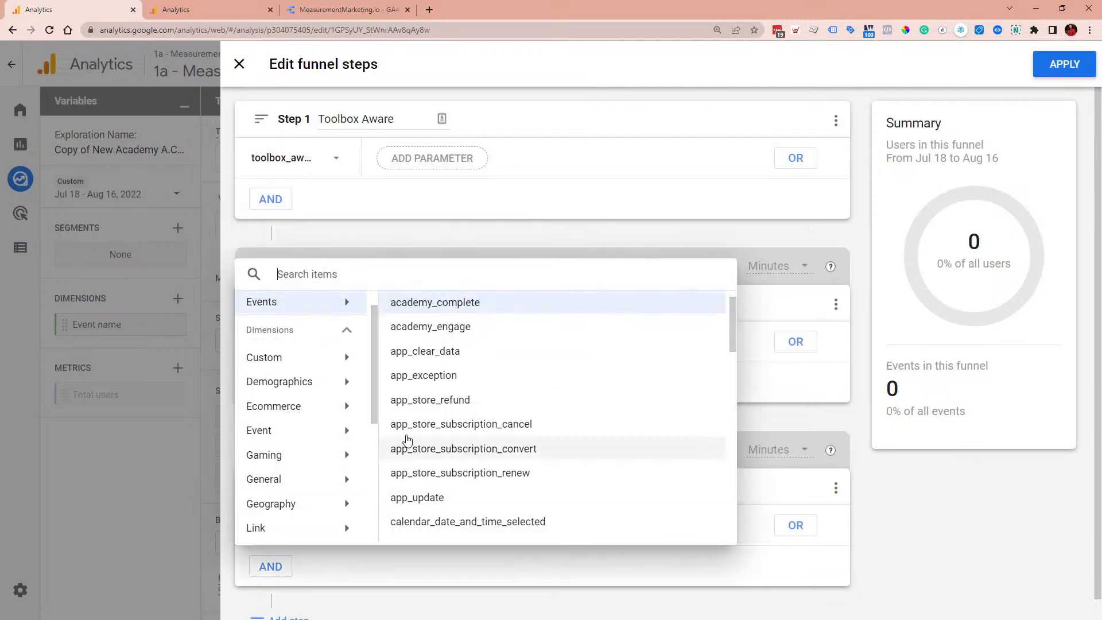
scroll(450, 423, down, 3)
scroll(446, 442, down, 9)
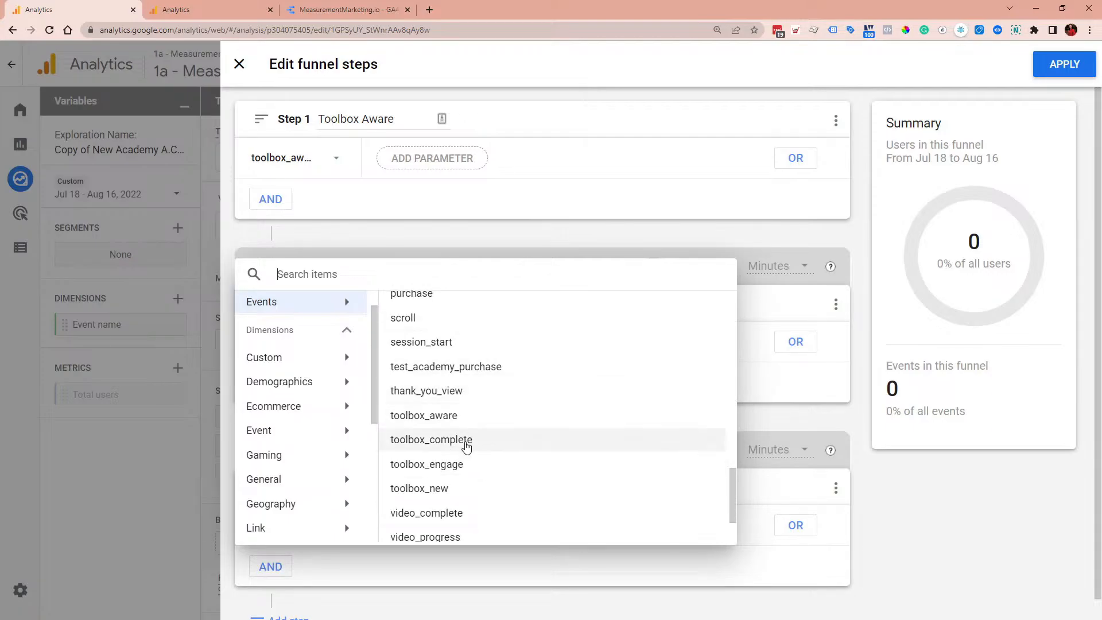
click(458, 440)
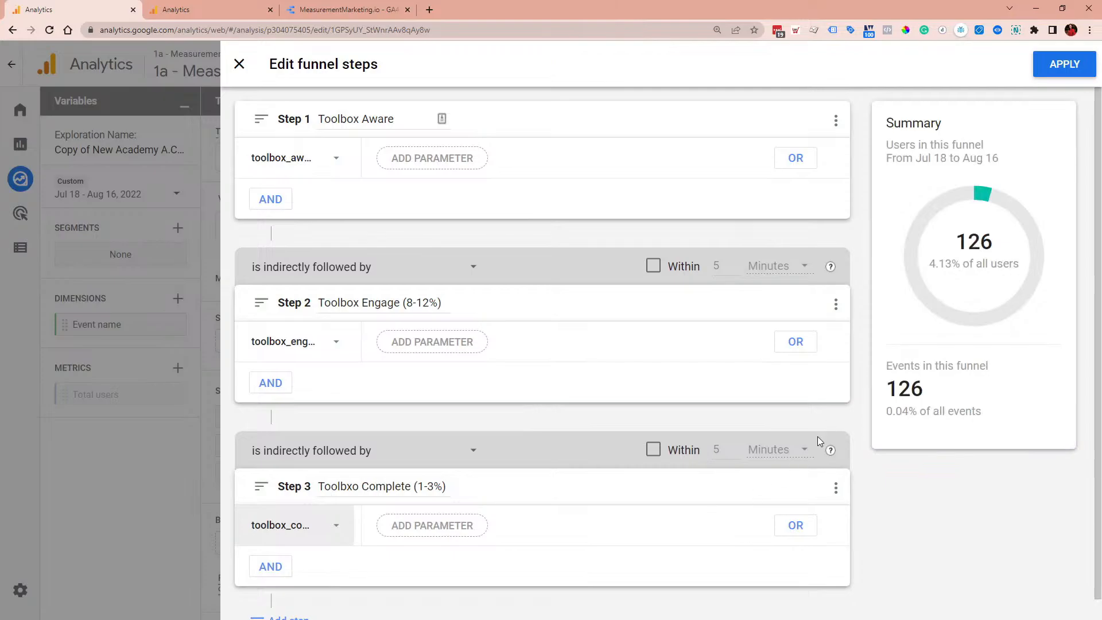
drag(406, 302, 429, 302)
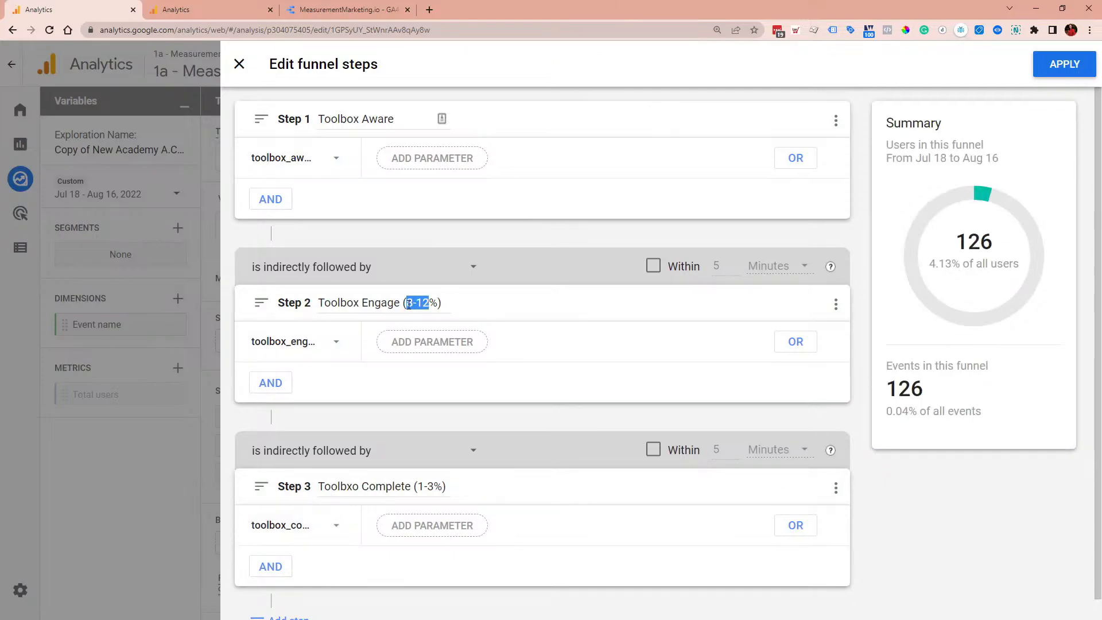
click(1046, 66)
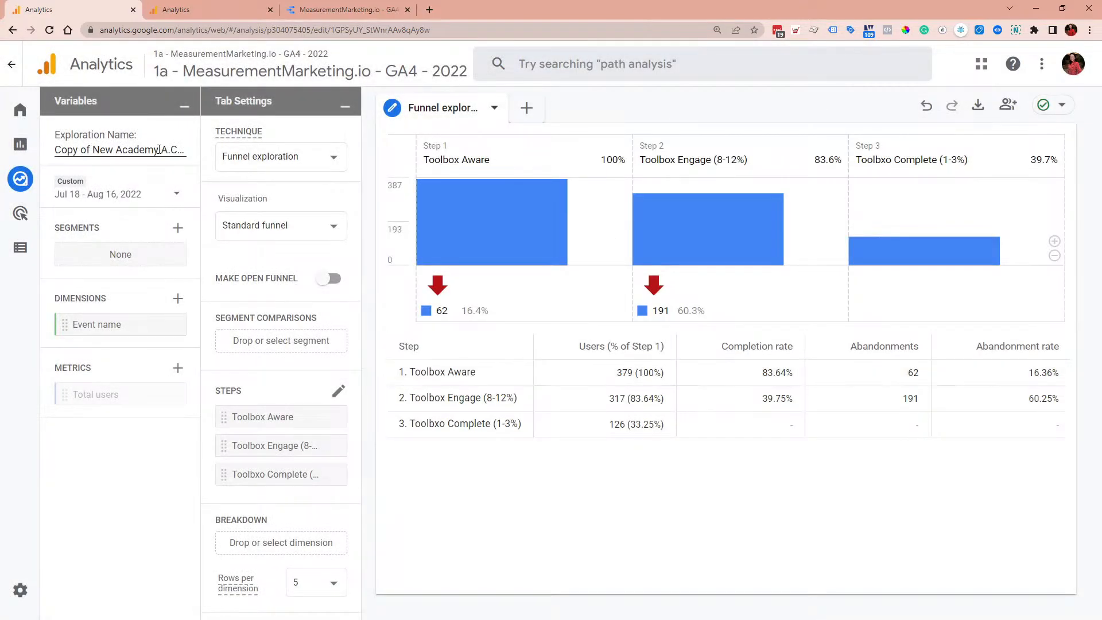
Step: Rename the copied exploration "New Toolbox A.C.E. Results"
triple_click(147, 149)
mouse_move(31, 151)
text(ox A.C.E. Results)
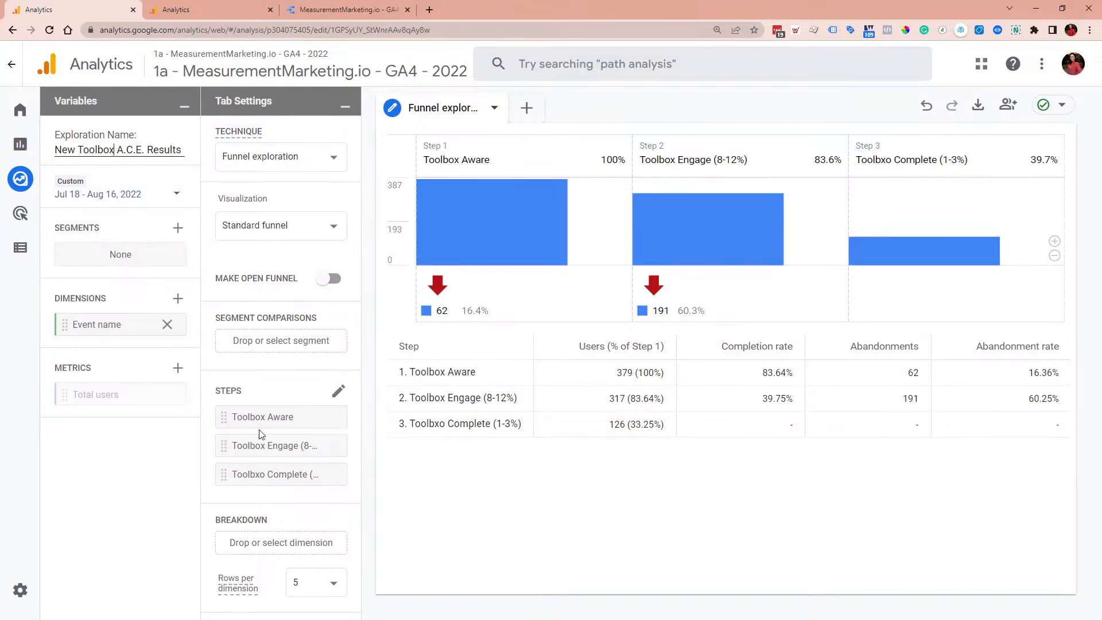
click(160, 455)
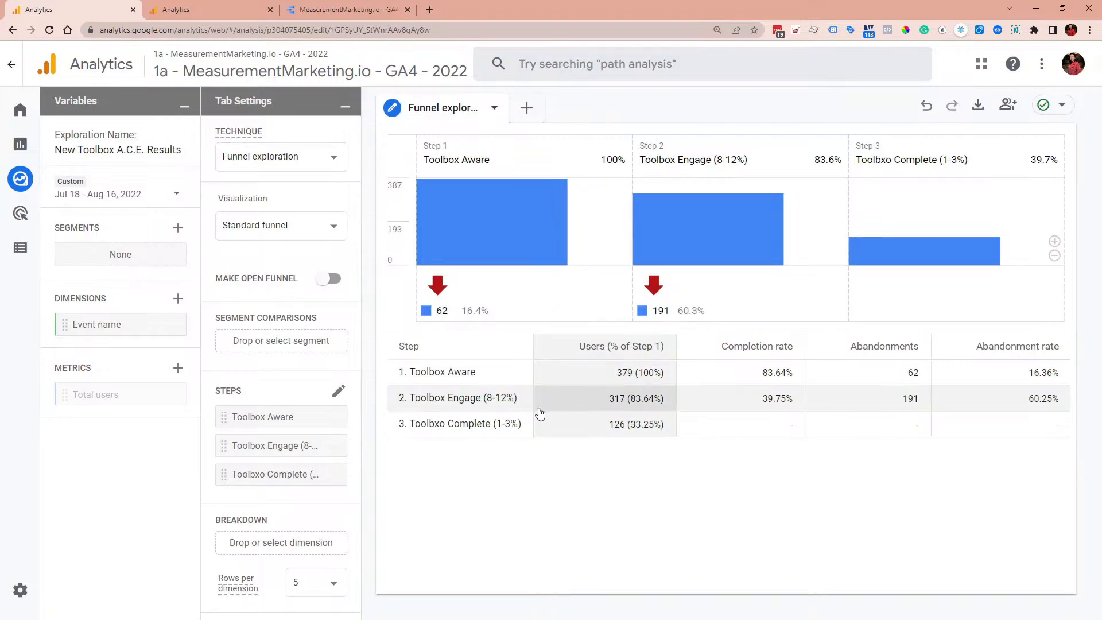
Step: Return to the explorations list and try to share New Toolbox A.C.E. Results with all users of the property
mouse_move(881, 250)
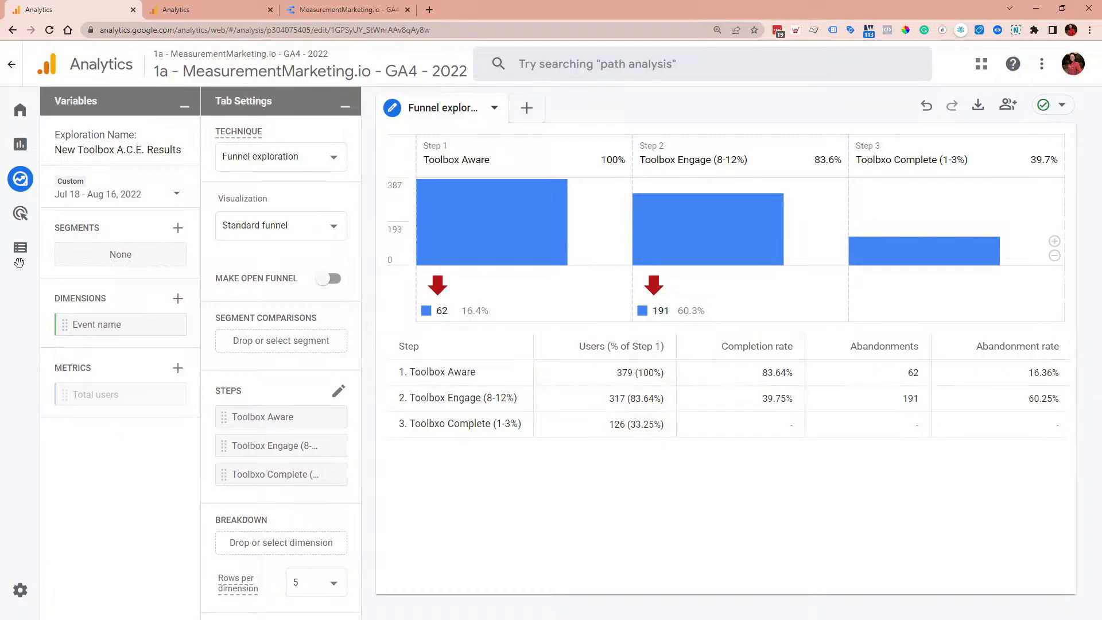
mouse_move(12, 197)
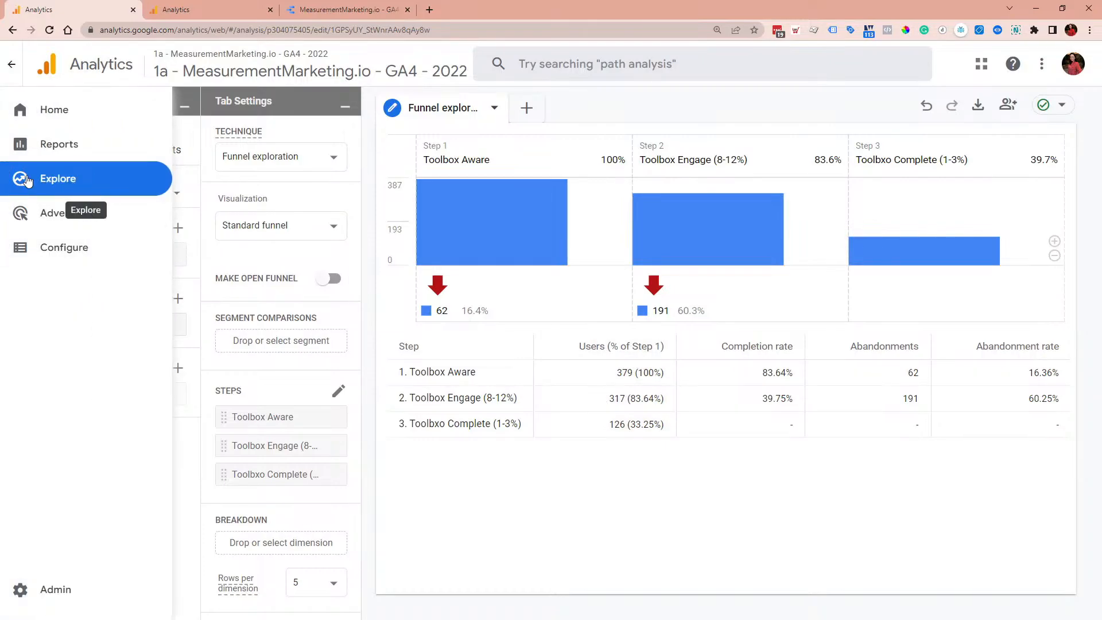
click(27, 181)
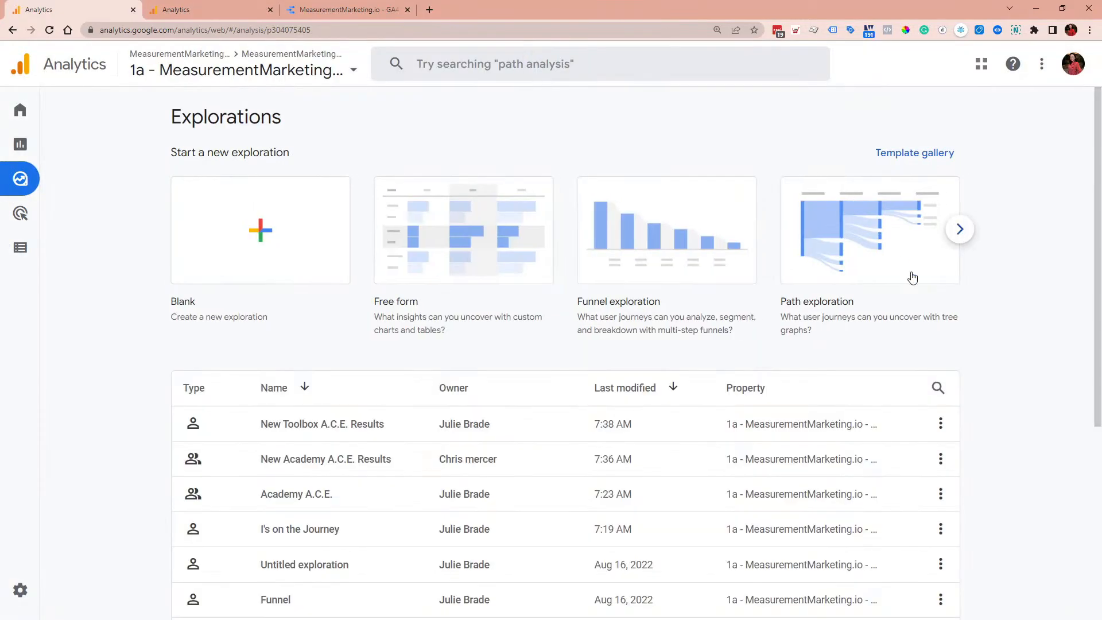
click(941, 426)
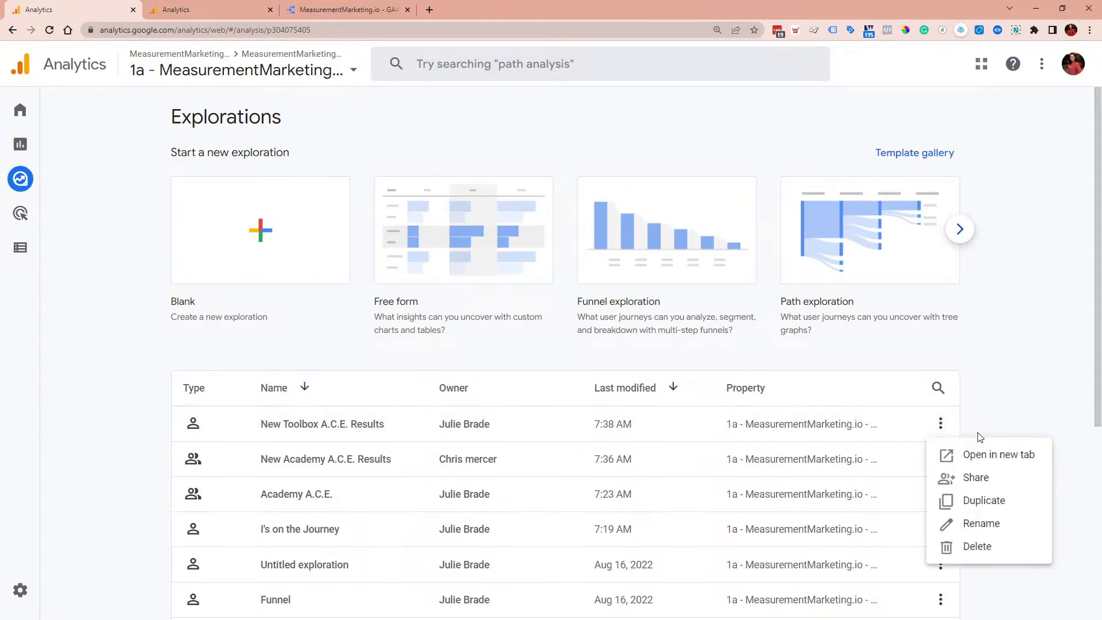
click(987, 477)
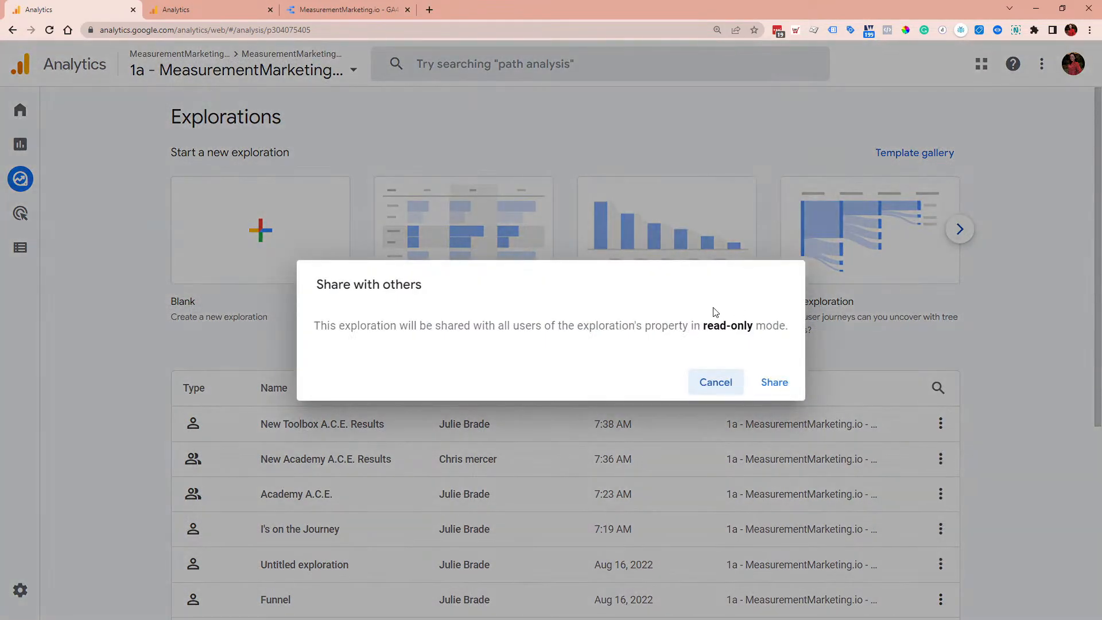
Step: Refresh the explorations list in the incognito window to check which explorations it shows, and return to the maximized first window
drag(618, 10, 1101, 229)
click(51, 31)
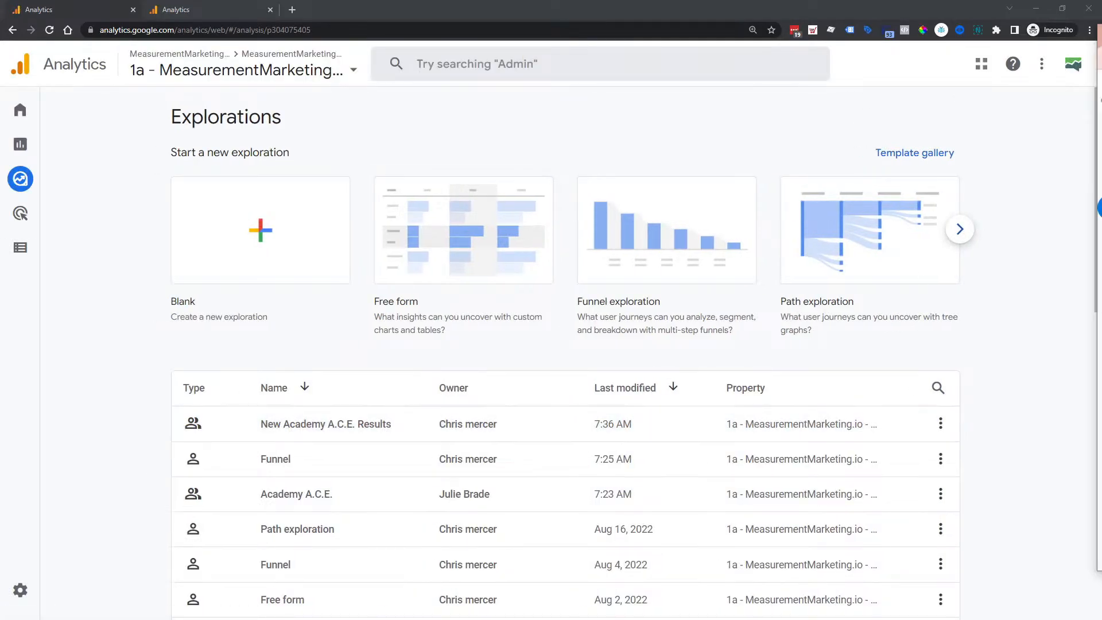
drag(1101, 48, 1088, 47)
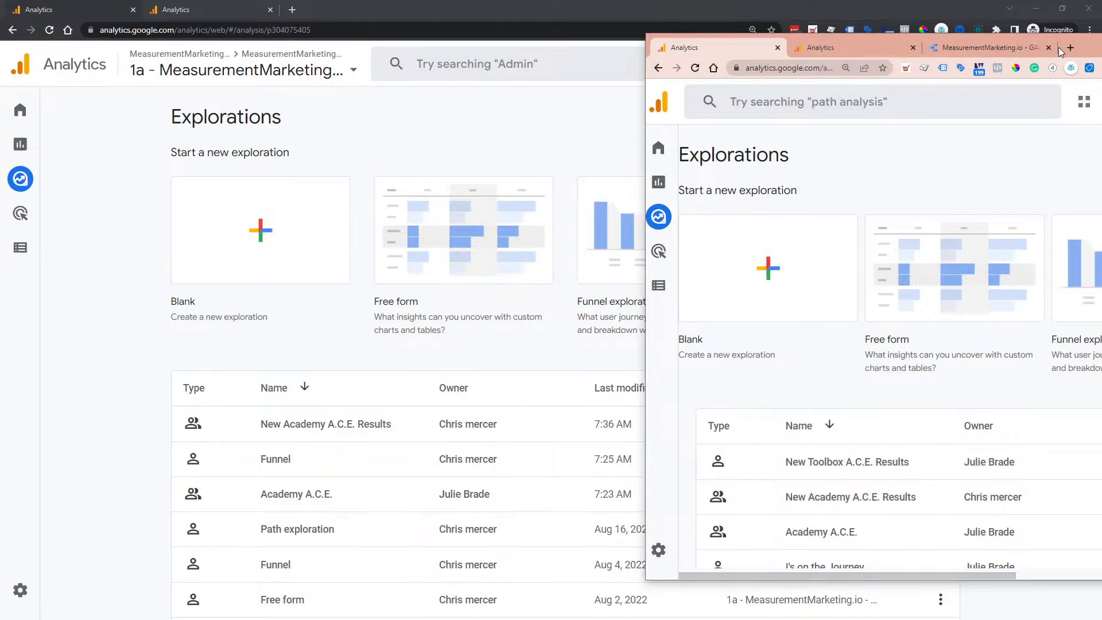
drag(1049, 50, 700, 52)
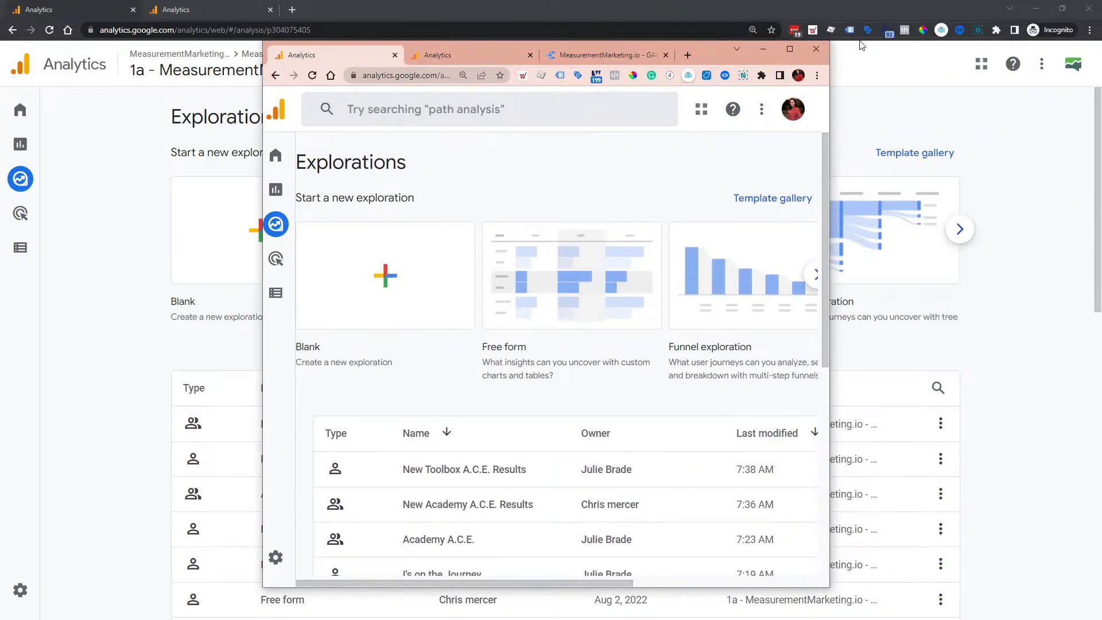
click(788, 50)
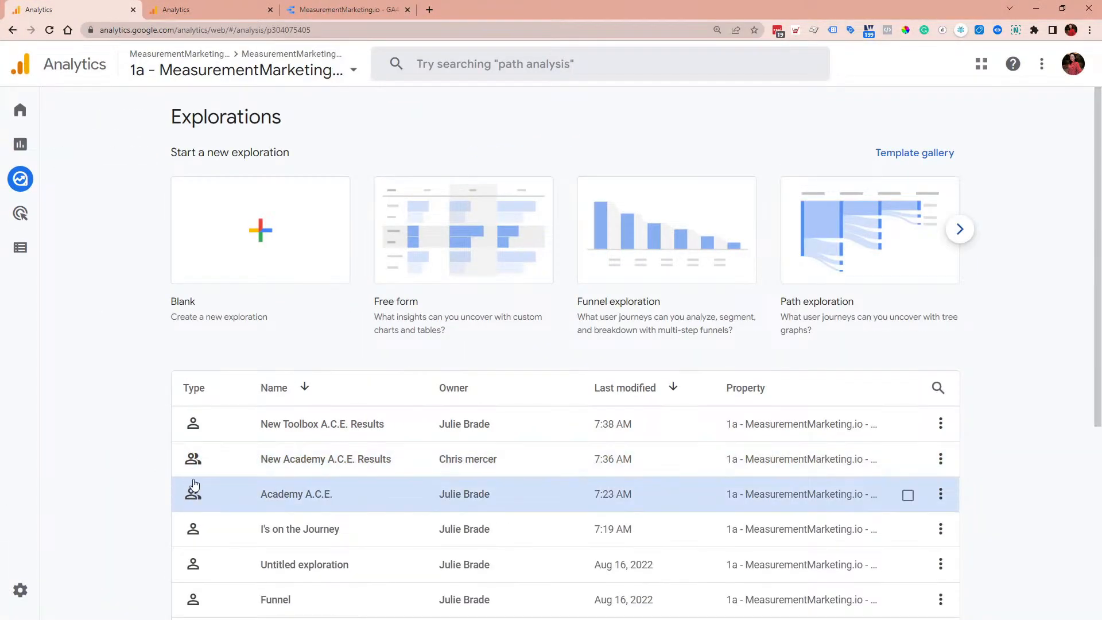
Step: Look at the sharing-type filter options and the actions available for New Toolbox A.C.E. Results
click(222, 387)
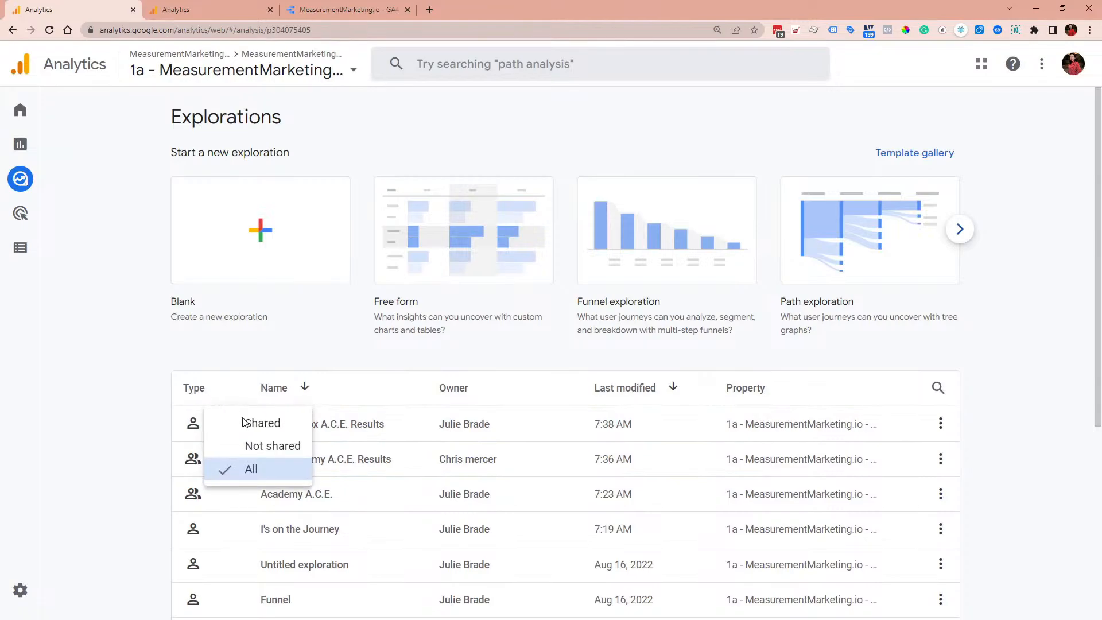
click(133, 476)
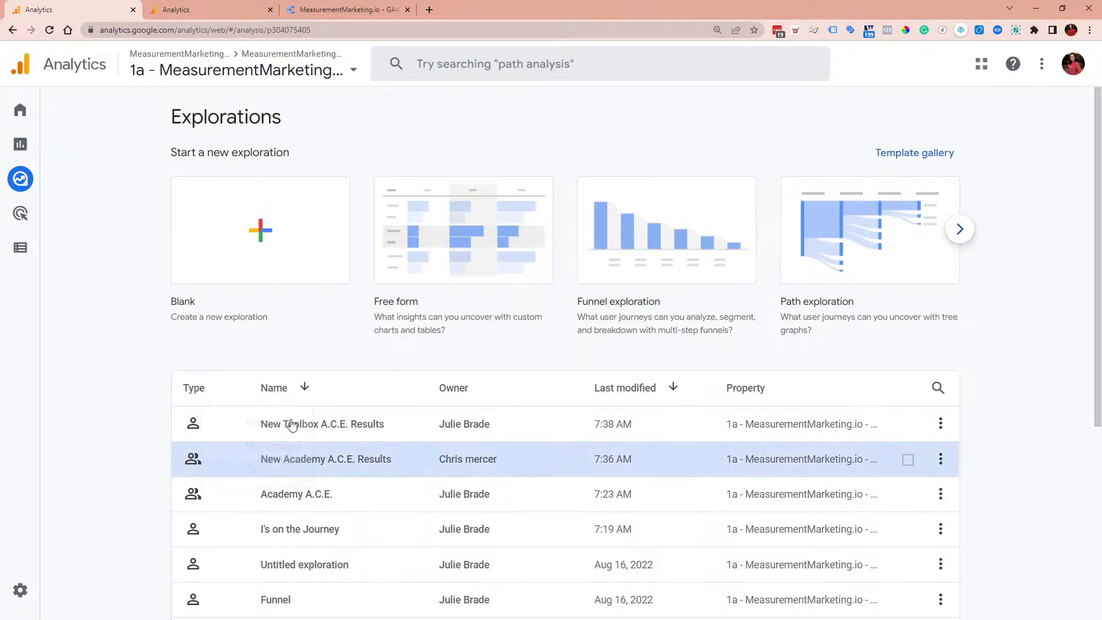
click(940, 425)
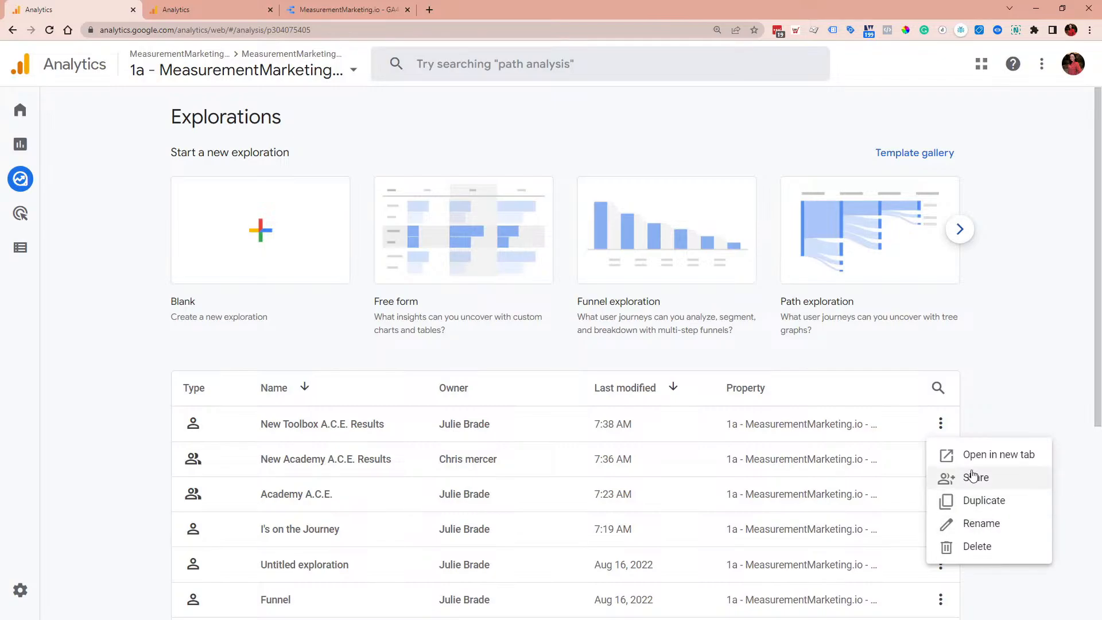
click(1024, 352)
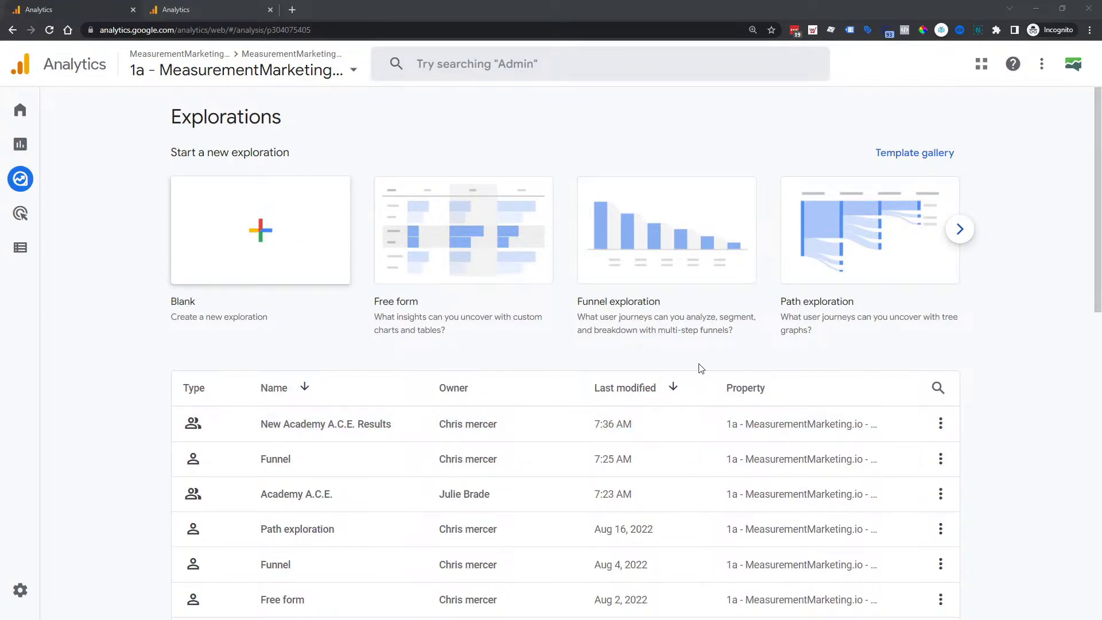
Step: In the incognito window, create a blank exploration and import the Event name and Device category dimensions
click(216, 244)
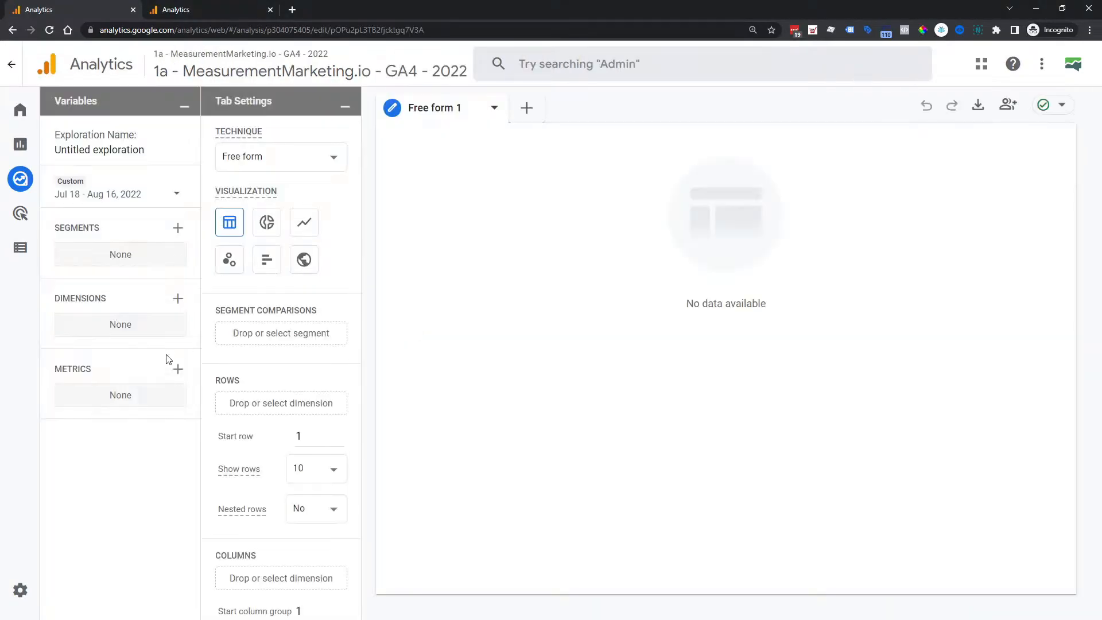
click(179, 299)
click(515, 69)
text(eve)
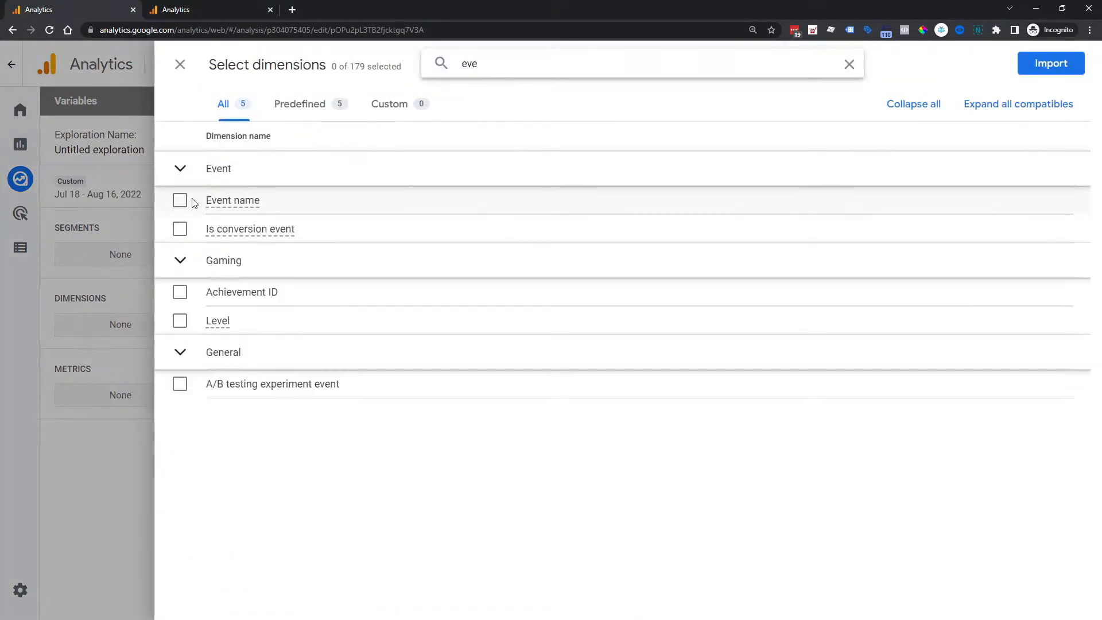
click(179, 201)
double_click(539, 71)
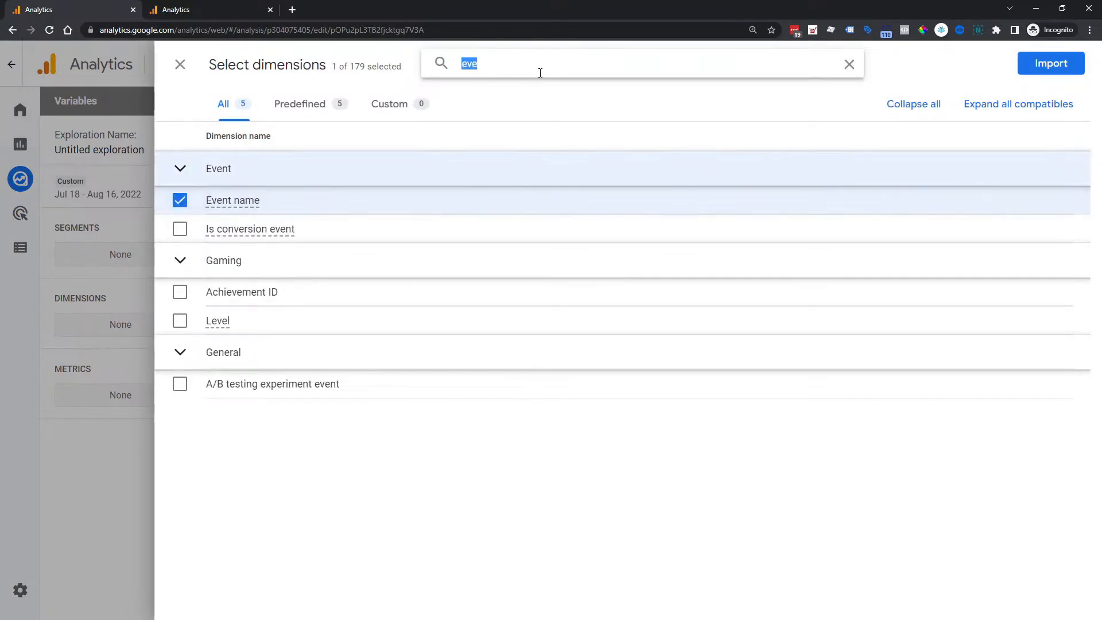
text(de)
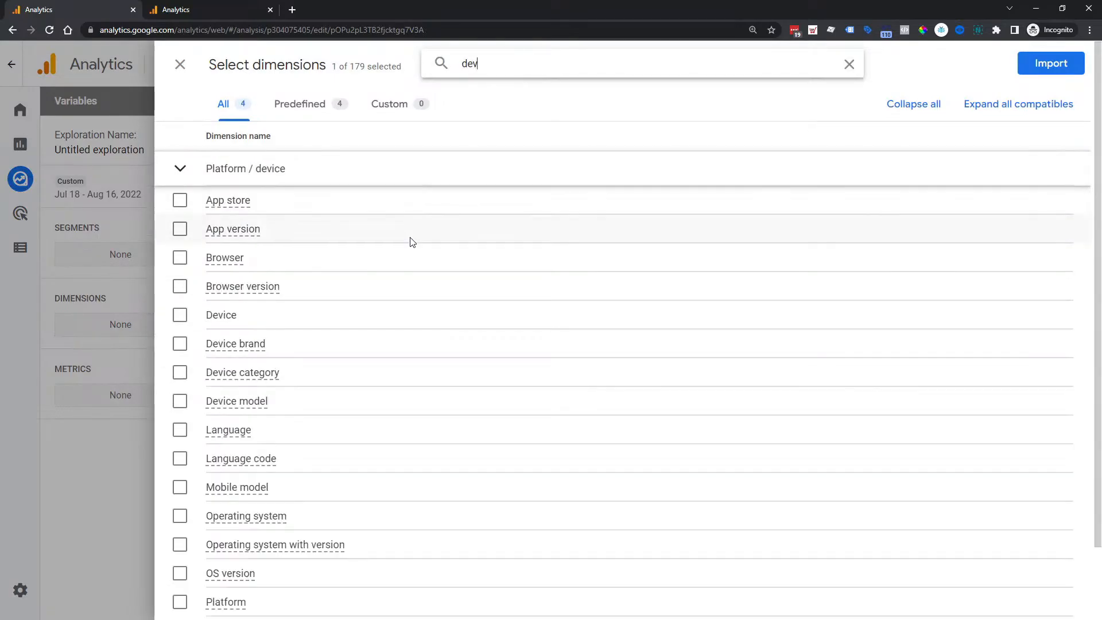
click(179, 373)
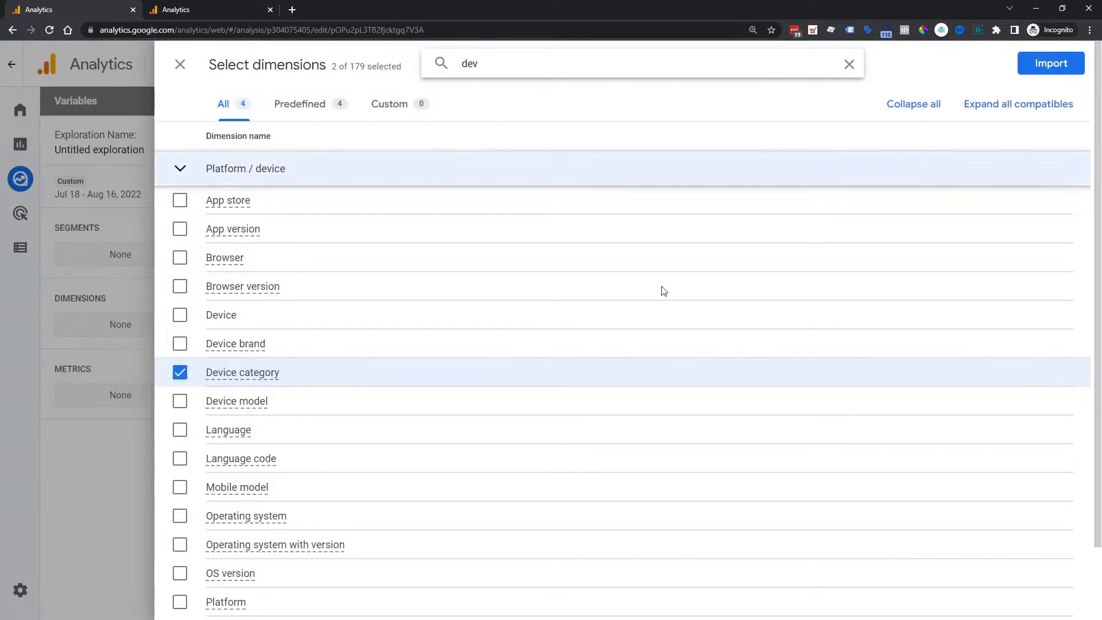
click(1063, 70)
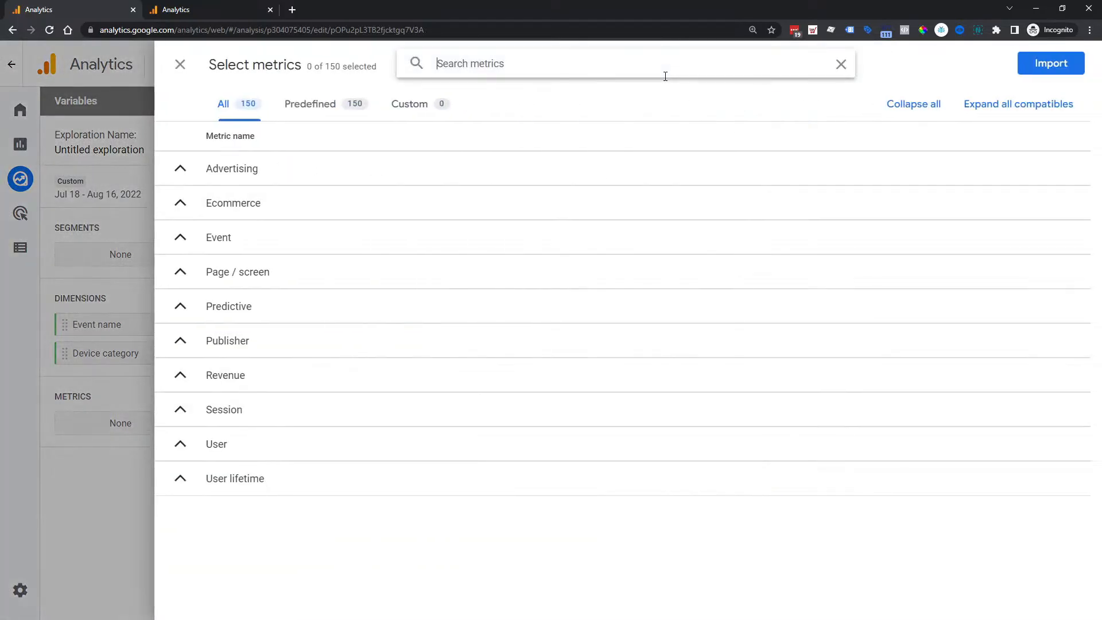
Step: Import the Total users metric and set the exploration technique to Funnel exploration
text(total)
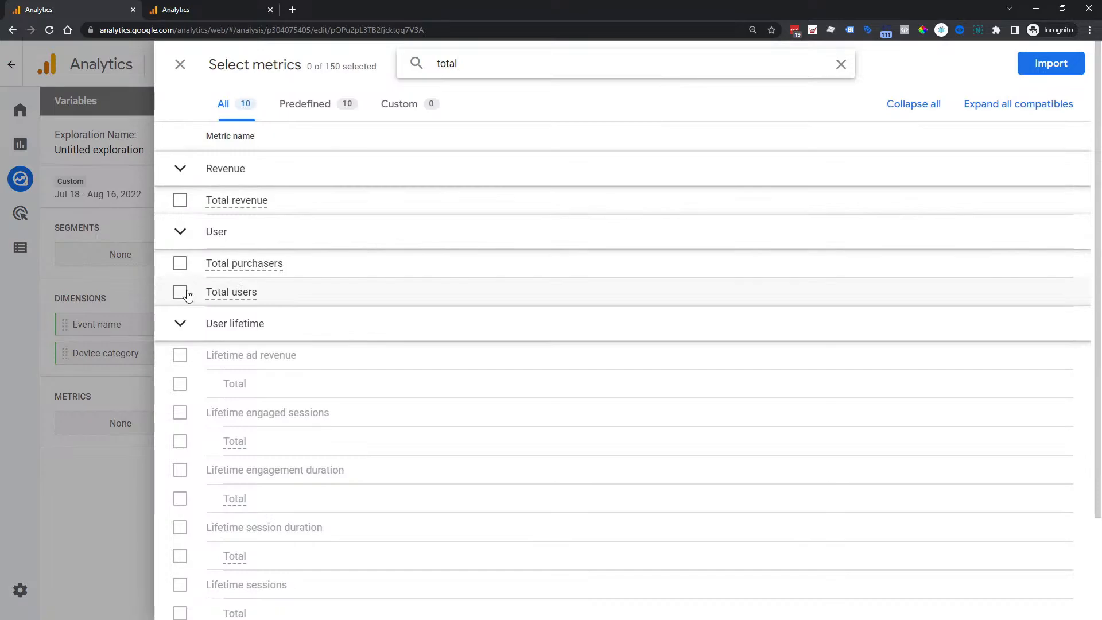
click(187, 294)
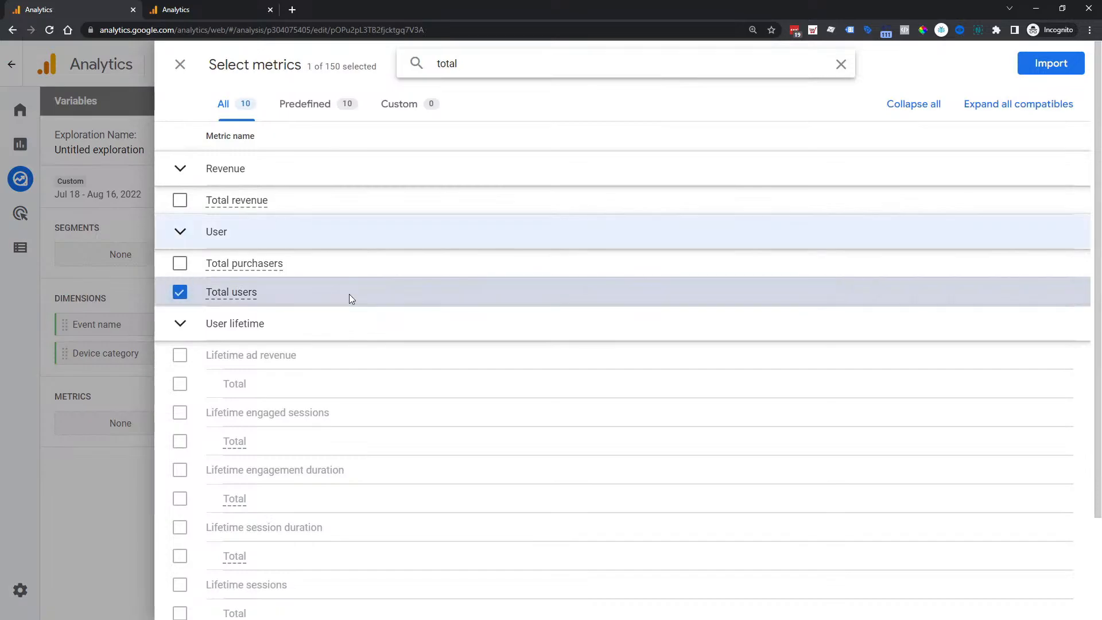
click(1041, 65)
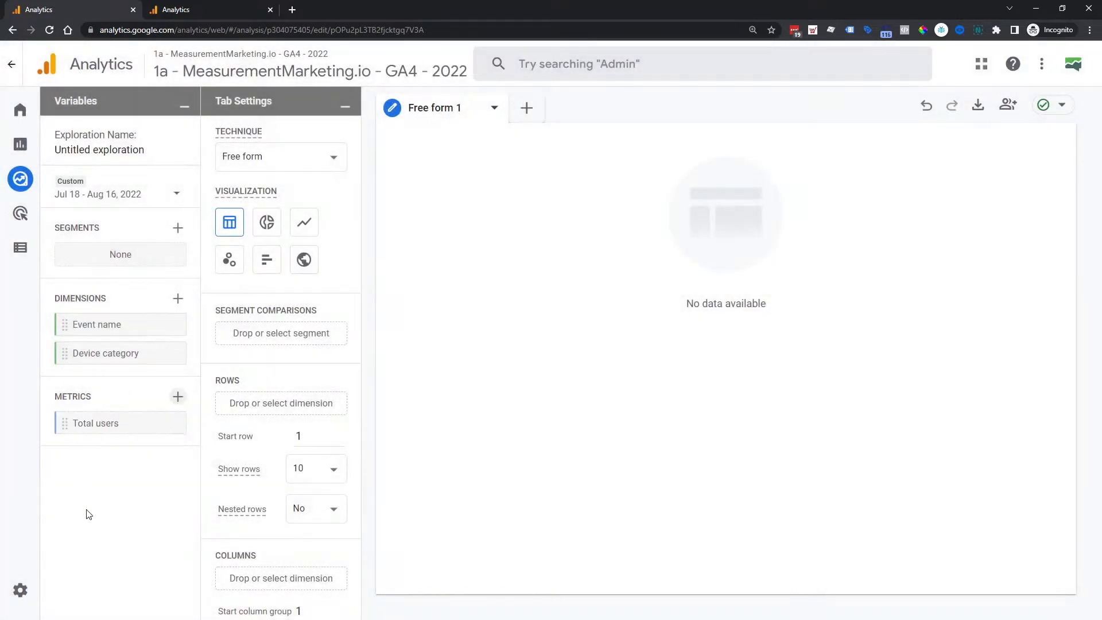
click(334, 166)
click(278, 214)
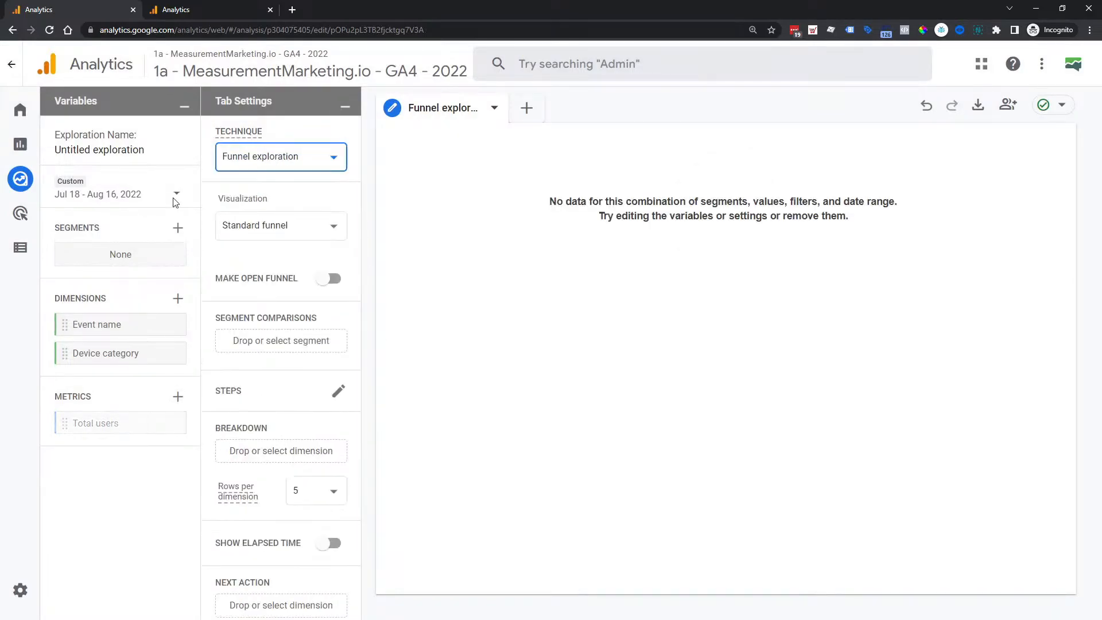
Step: Start editing the funnel steps and set the first step's condition to the ioj_impression event
scroll(282, 367, down, 2)
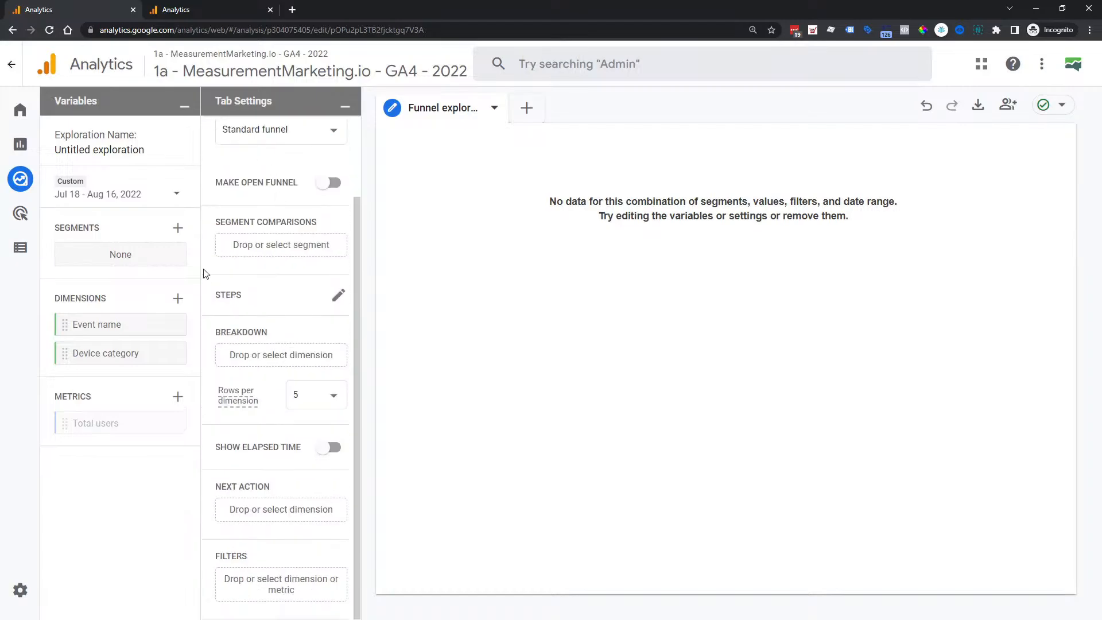
click(340, 297)
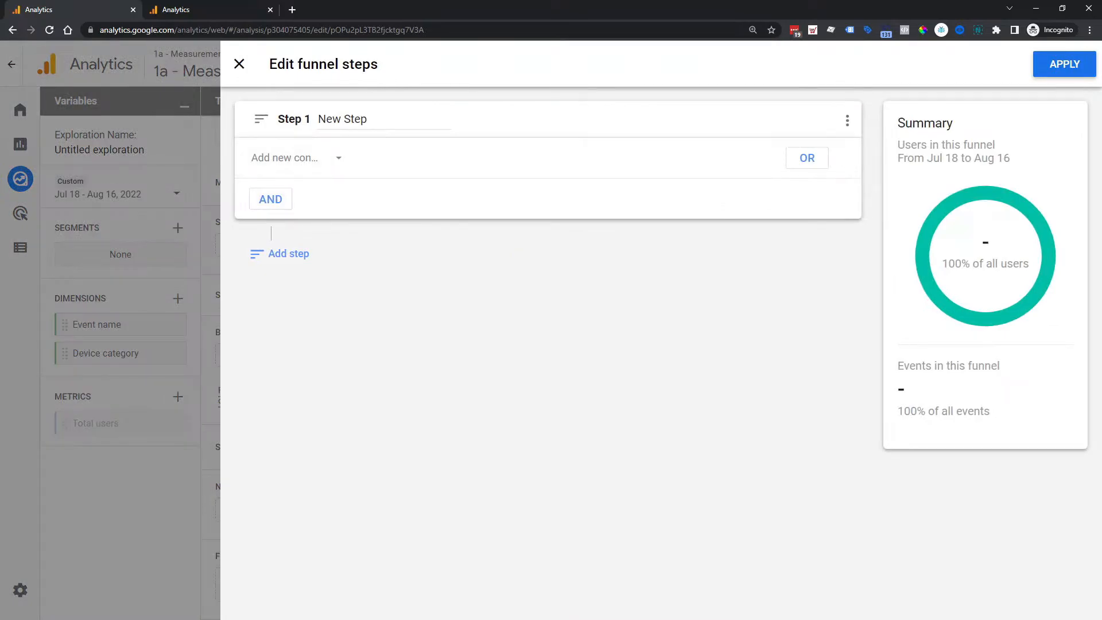
click(304, 162)
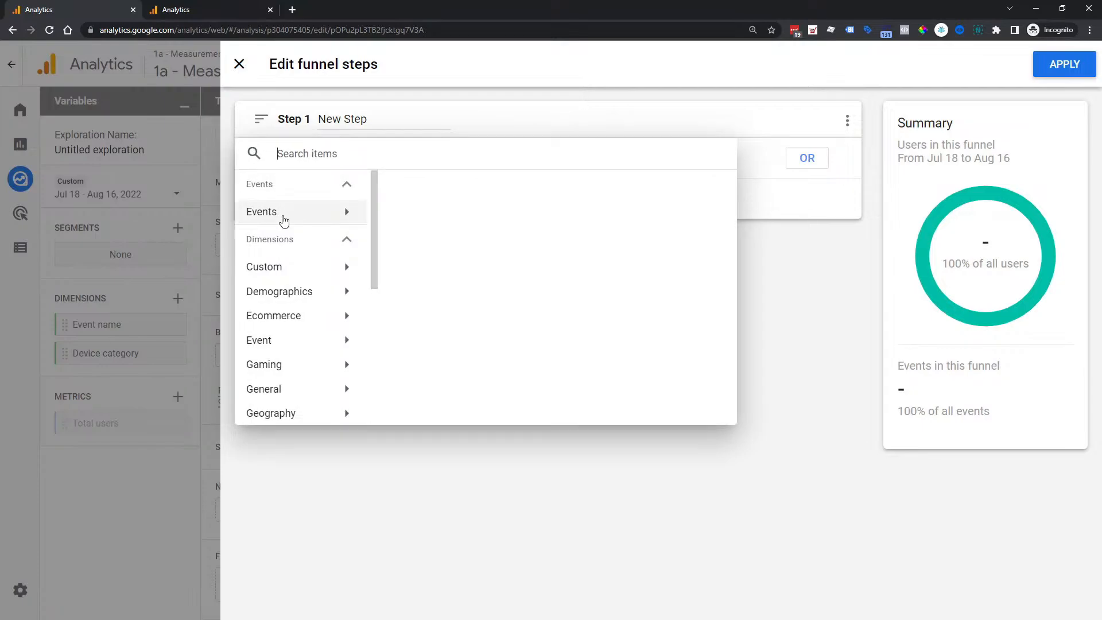
click(283, 221)
scroll(439, 253, down, 5)
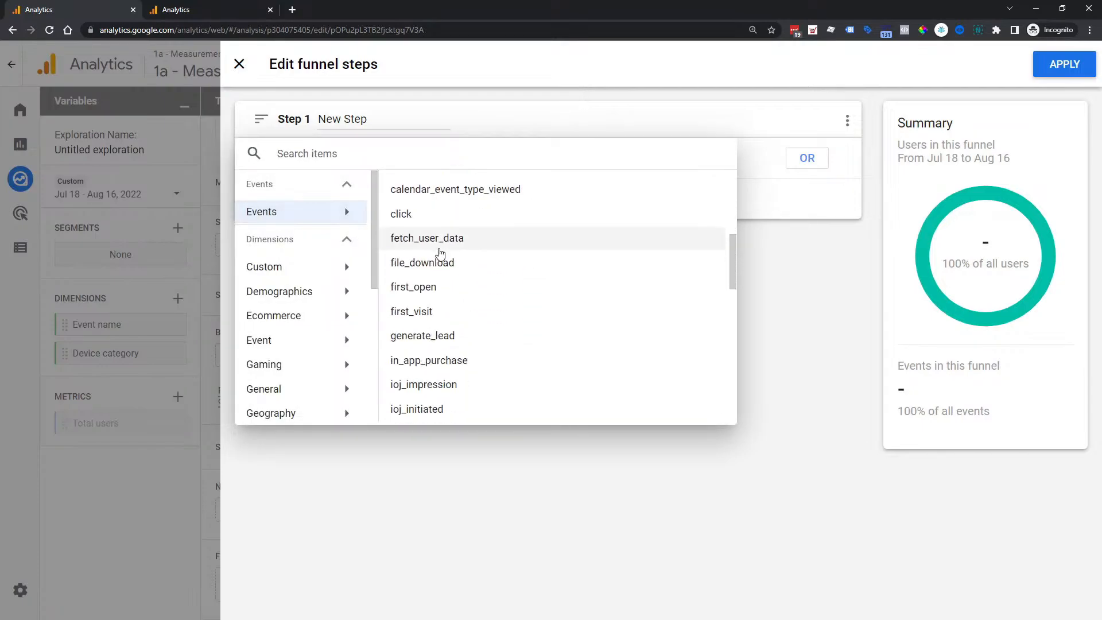
scroll(439, 252, down, 2)
click(411, 289)
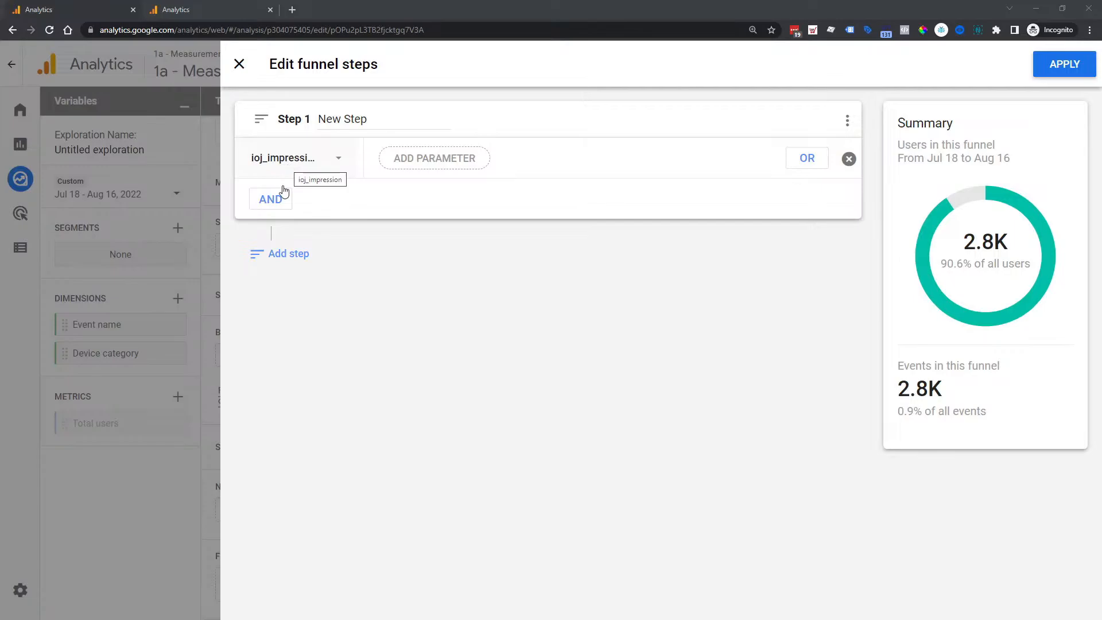
Step: Add an AND condition using the Page location dimension to funnel step 1
click(281, 205)
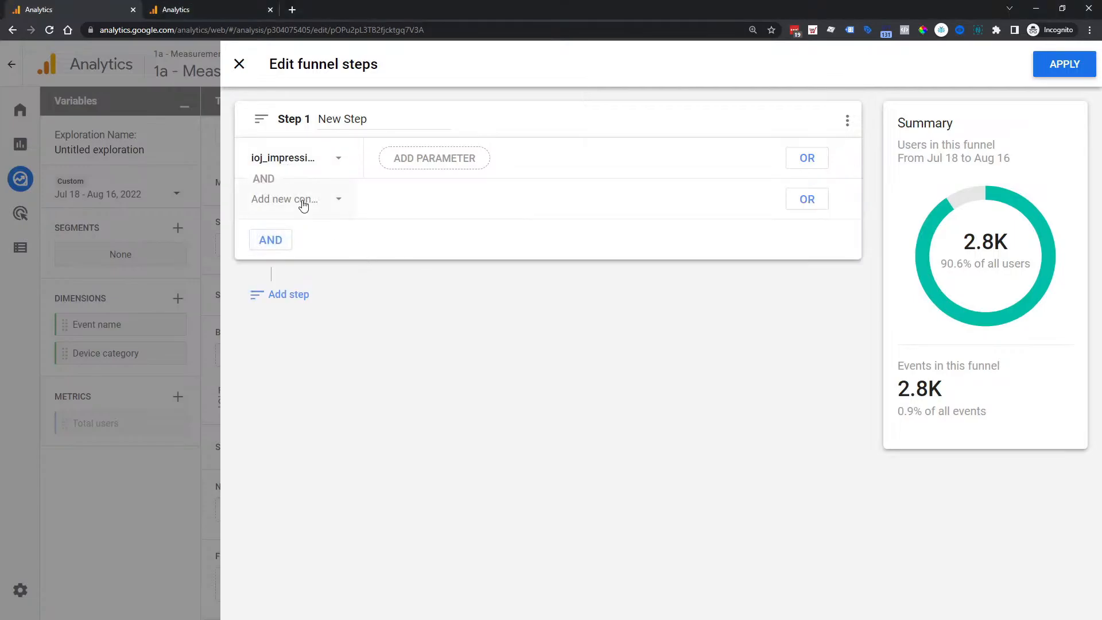
click(300, 204)
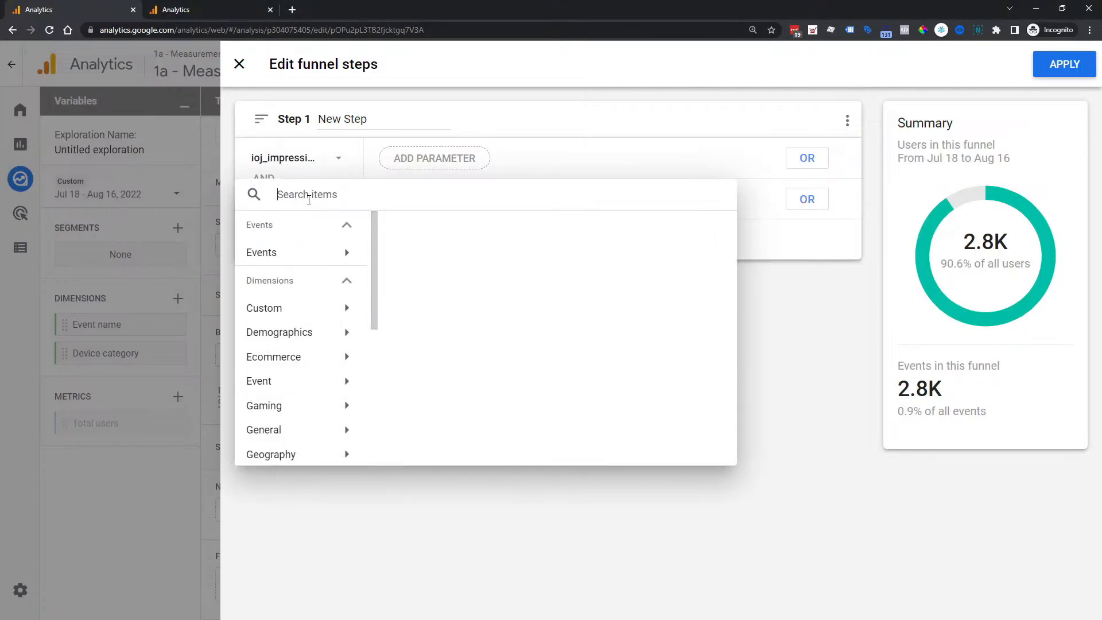
text(page lo)
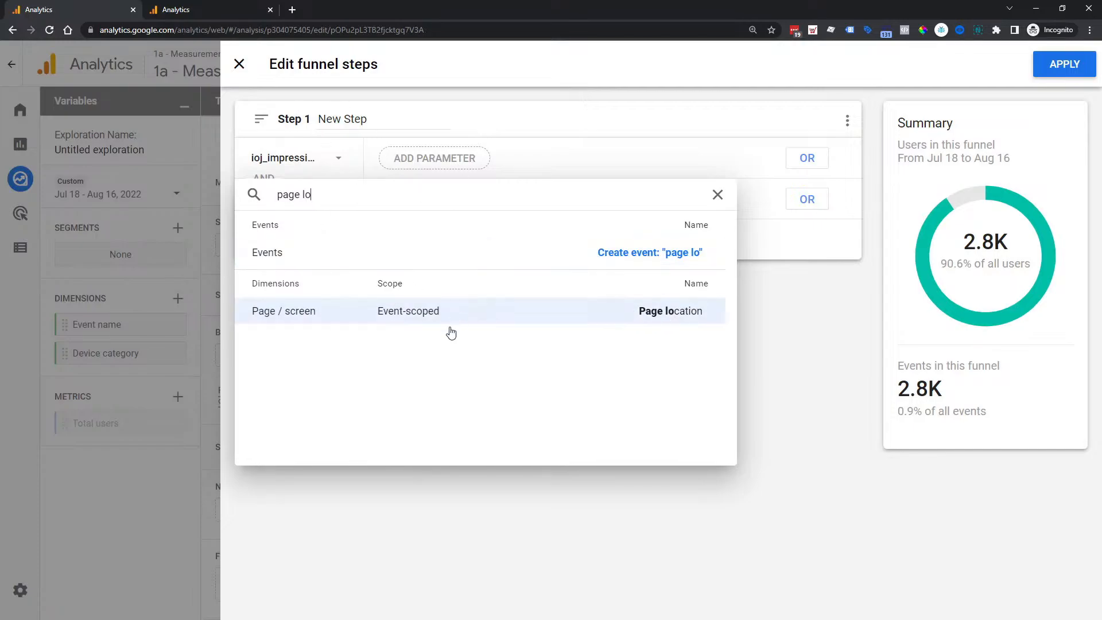
click(472, 315)
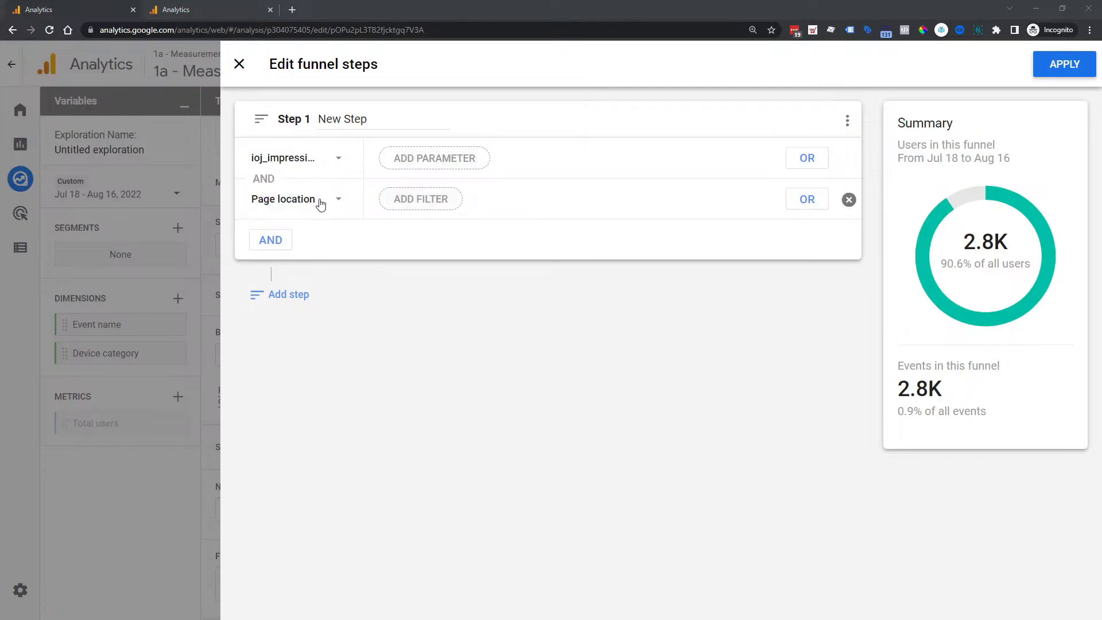
click(413, 200)
click(500, 279)
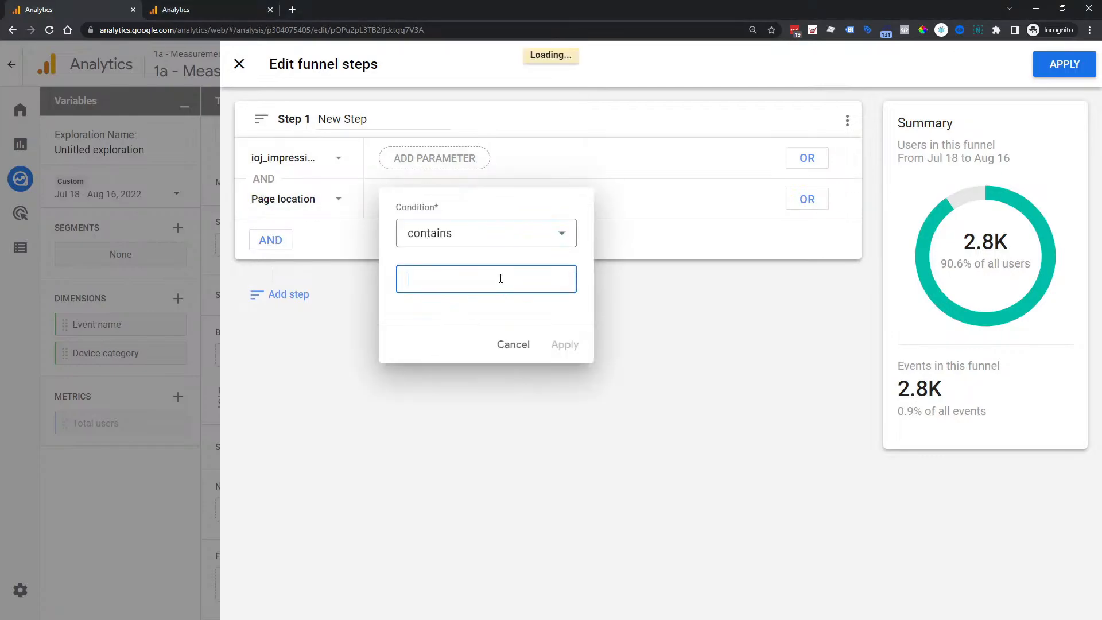
key(ctrl+v)
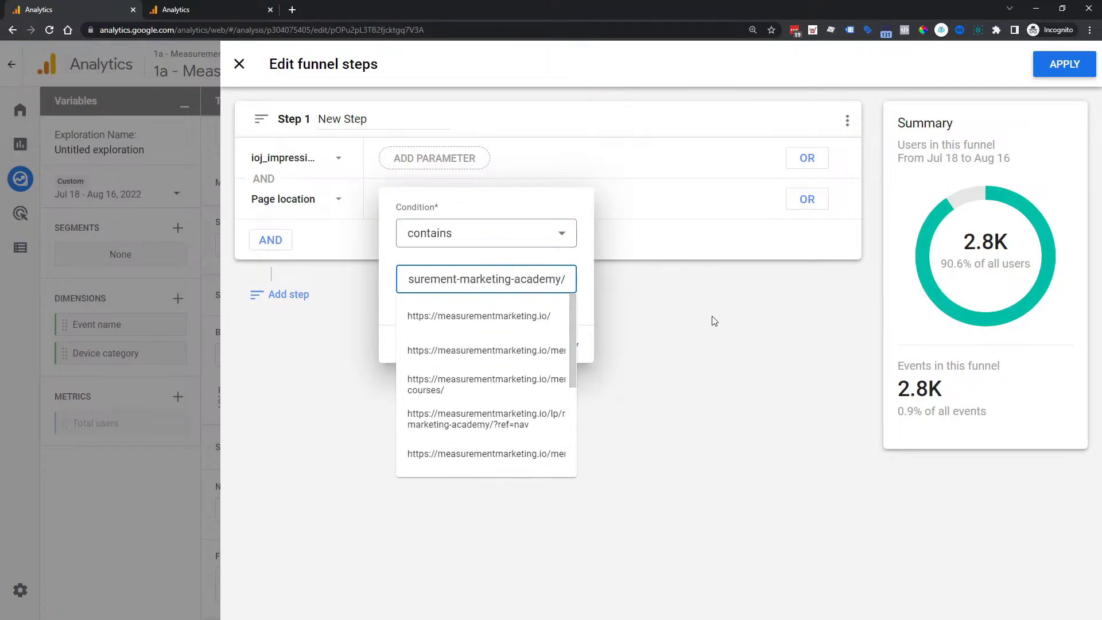
click(792, 361)
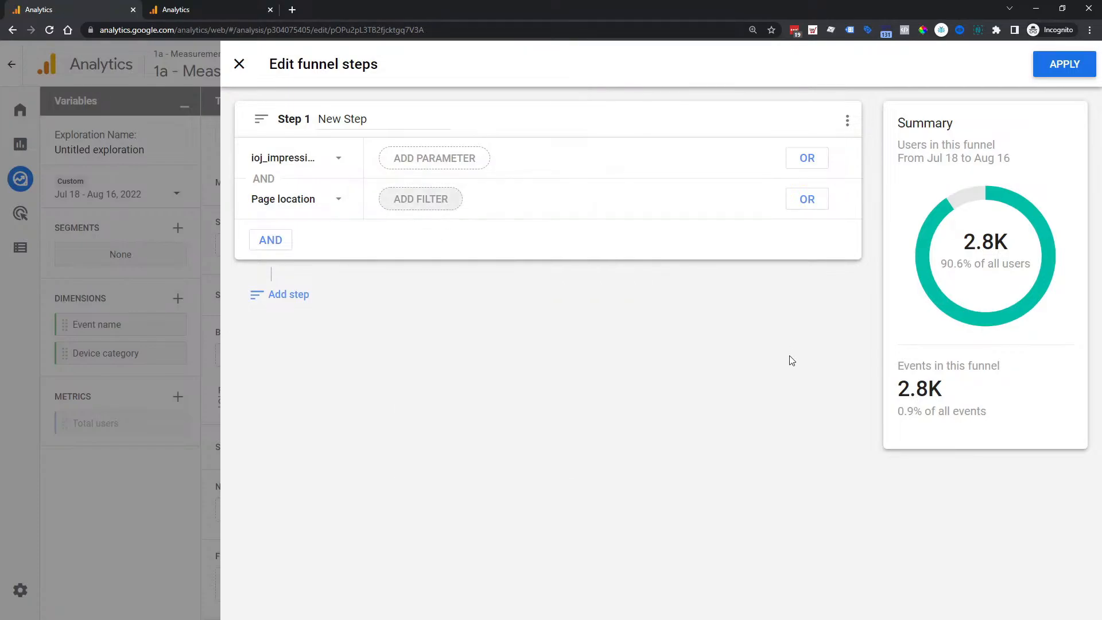
Step: Filter step 1's Page location condition to contain lp/membership/measurement-marketing-academy and apply the filter
click(437, 210)
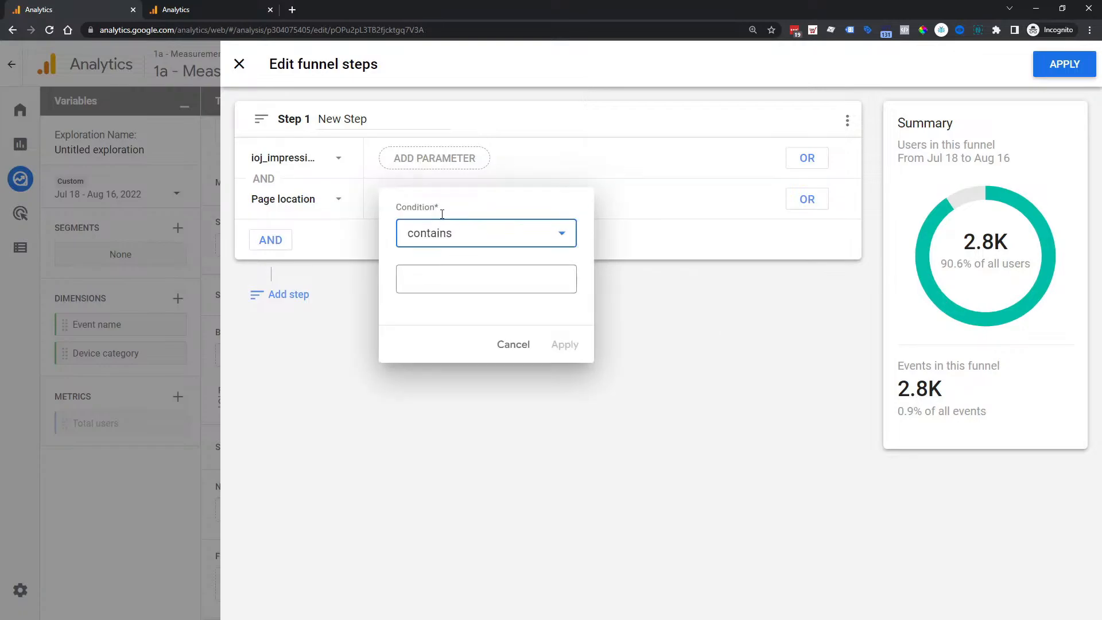
click(477, 286)
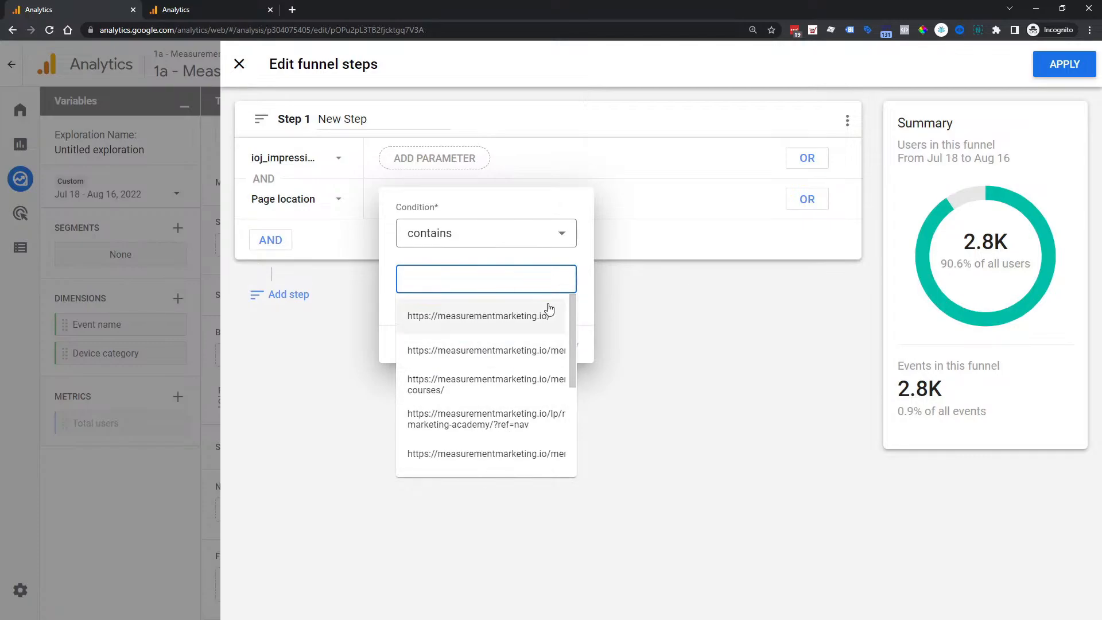
drag(571, 315, 571, 423)
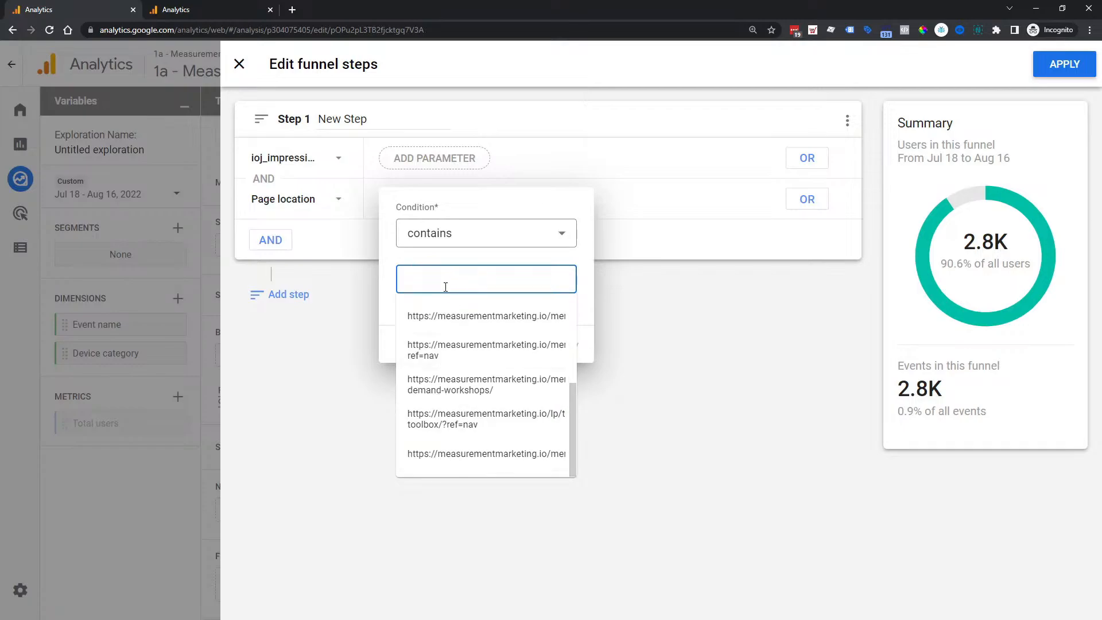
text(lp/membership/measurement-marketing-academy/)
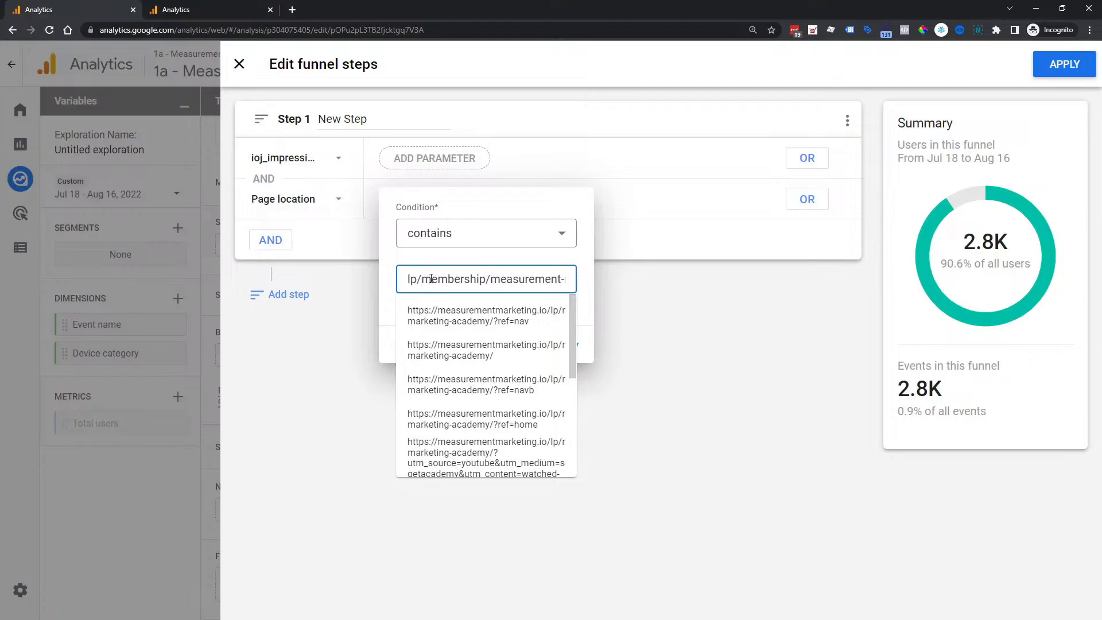
drag(408, 279, 574, 287)
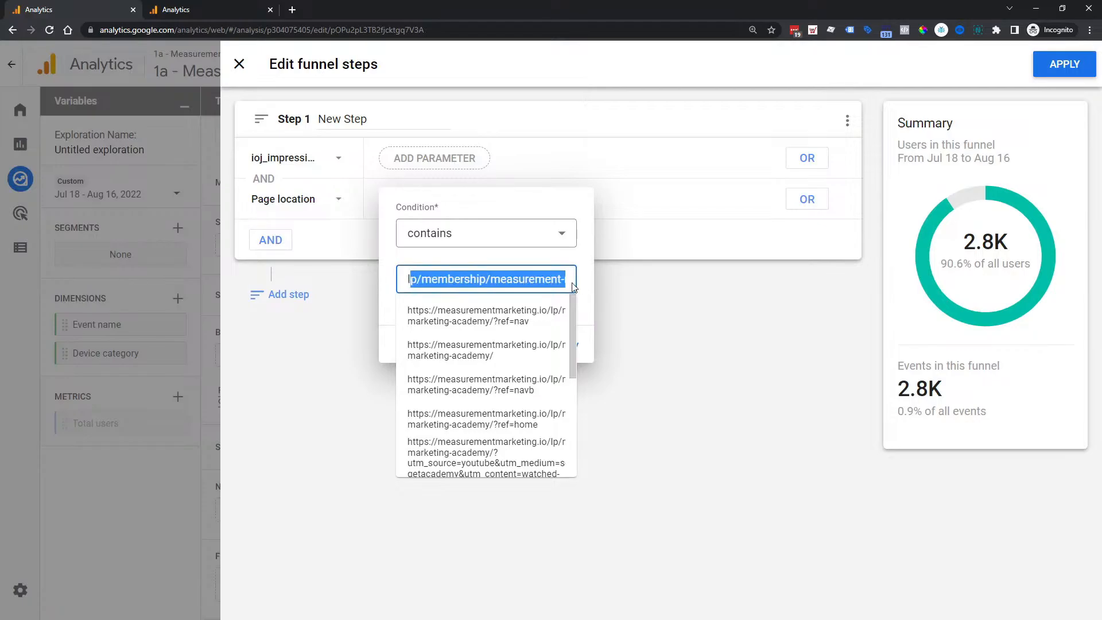
click(534, 278)
key(End)
key(BackSpace)
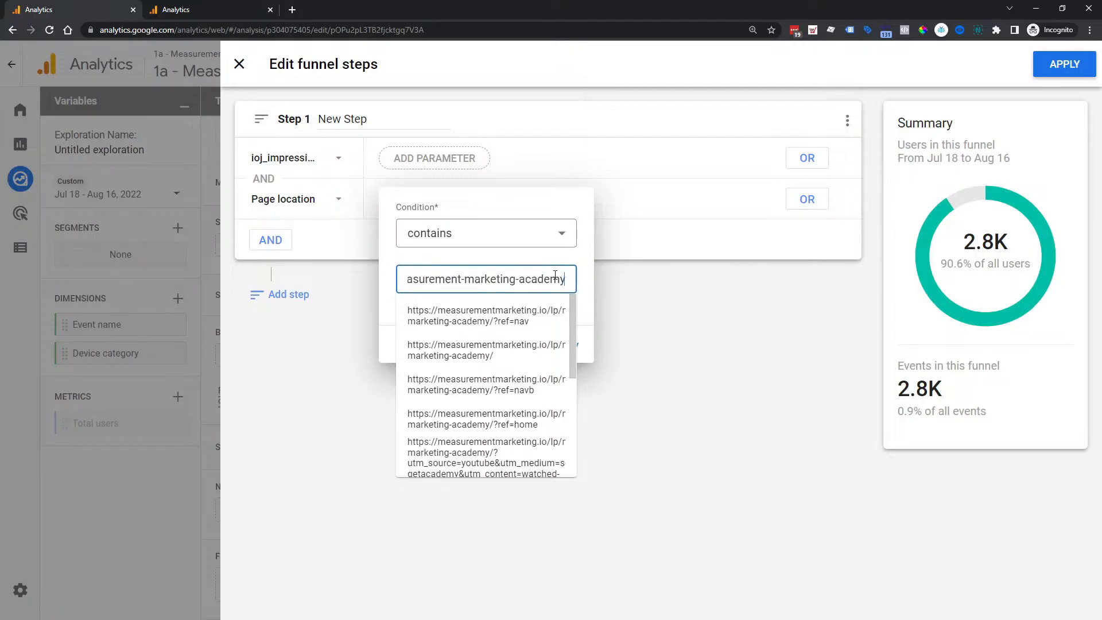
click(585, 271)
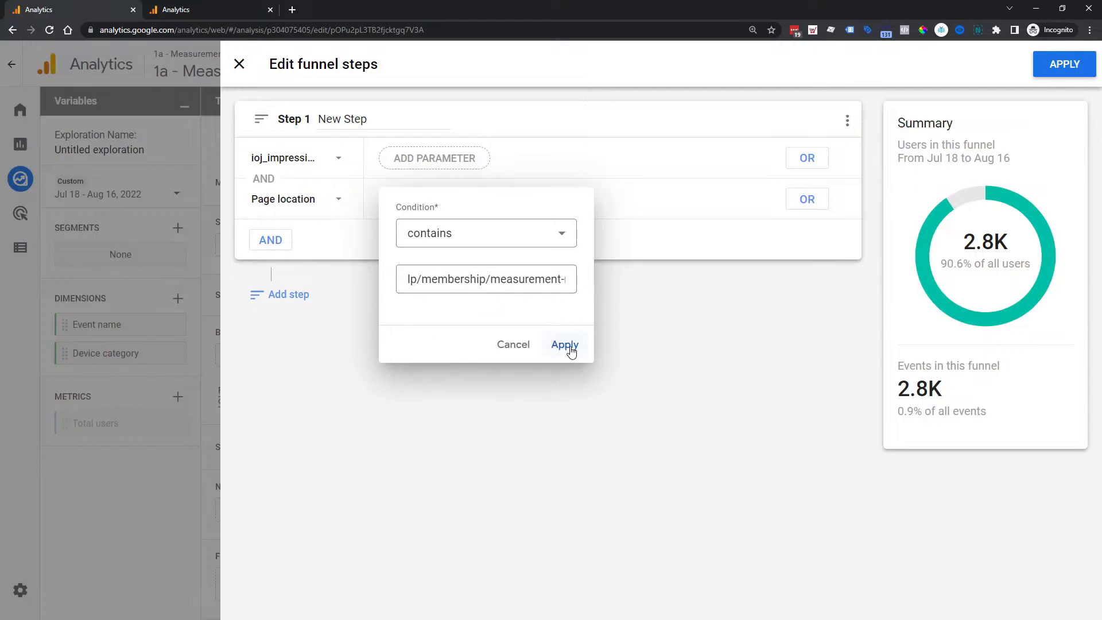
click(564, 345)
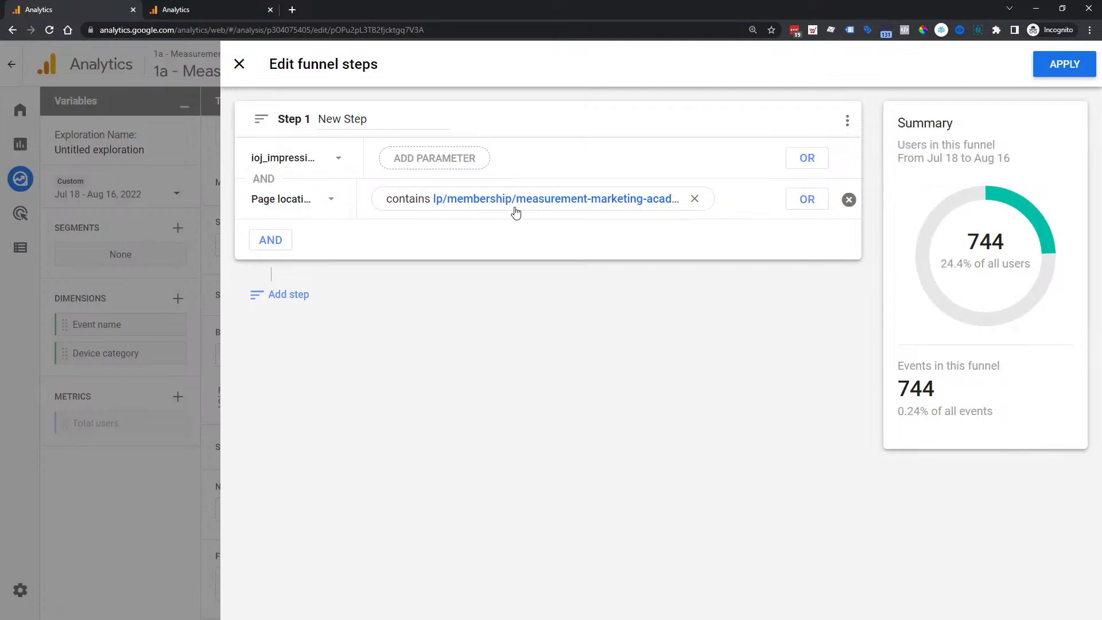
Step: Add a second funnel step with the ioj_introduced event as its condition
click(302, 295)
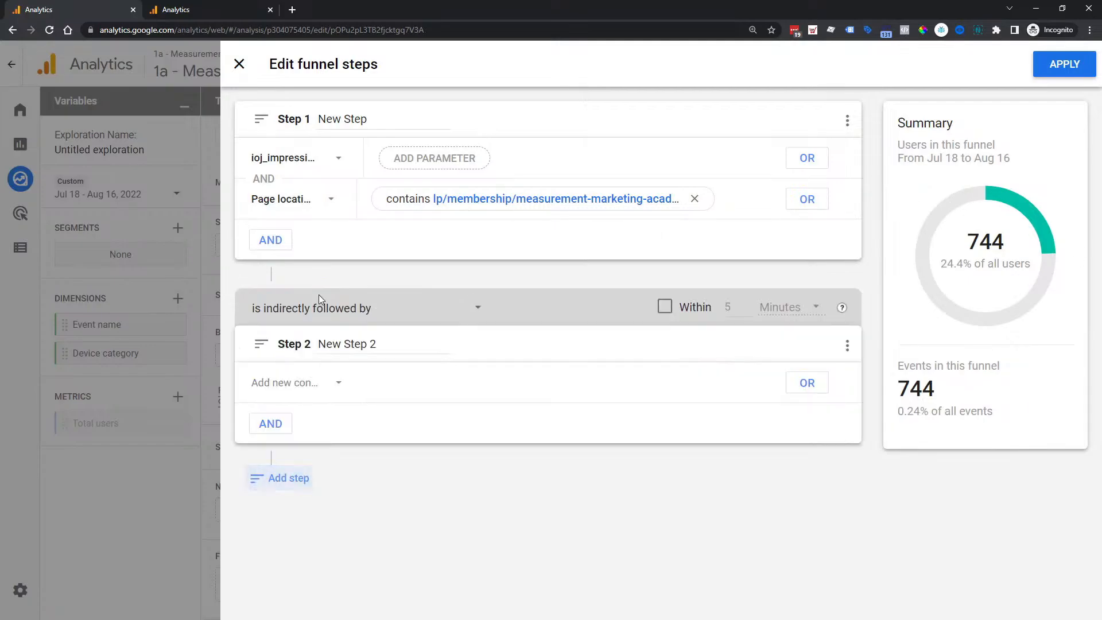
click(296, 394)
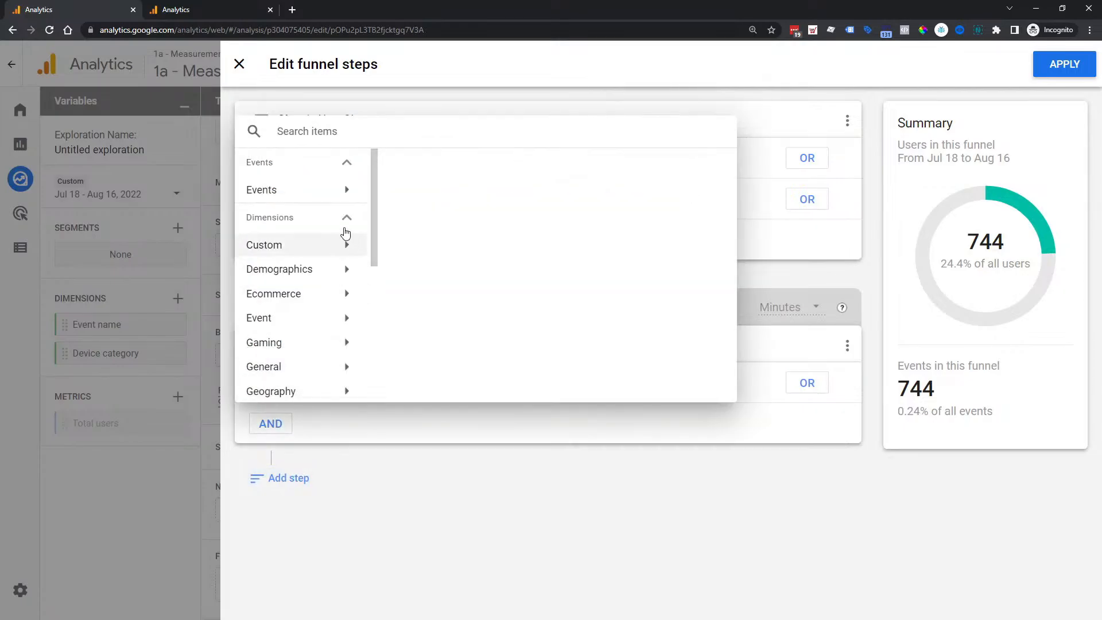
click(304, 195)
scroll(482, 235, down, 10)
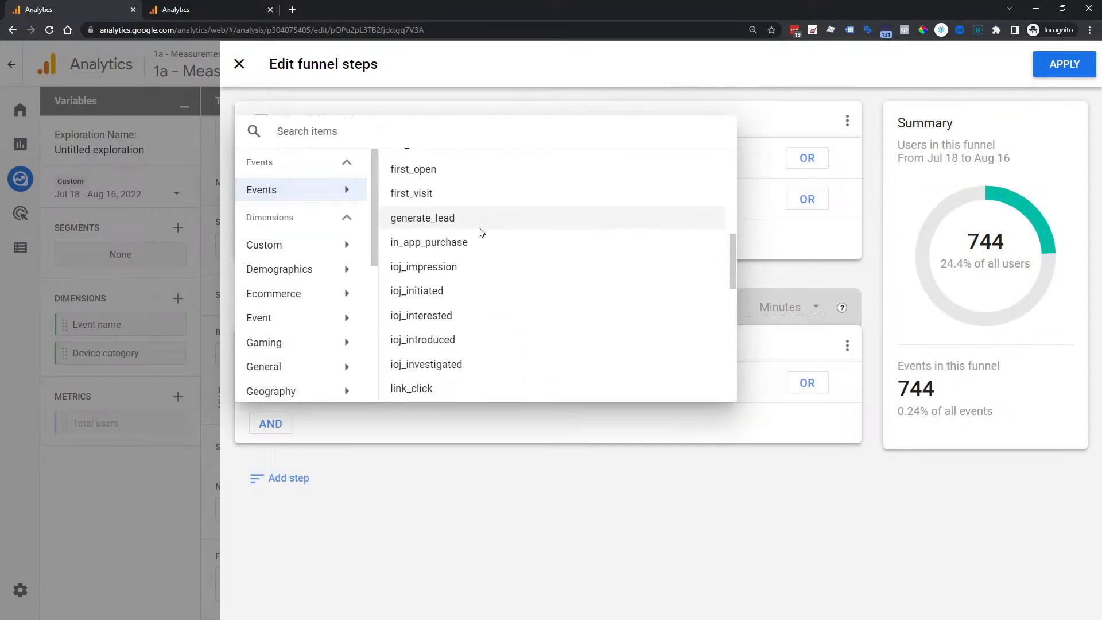
click(480, 244)
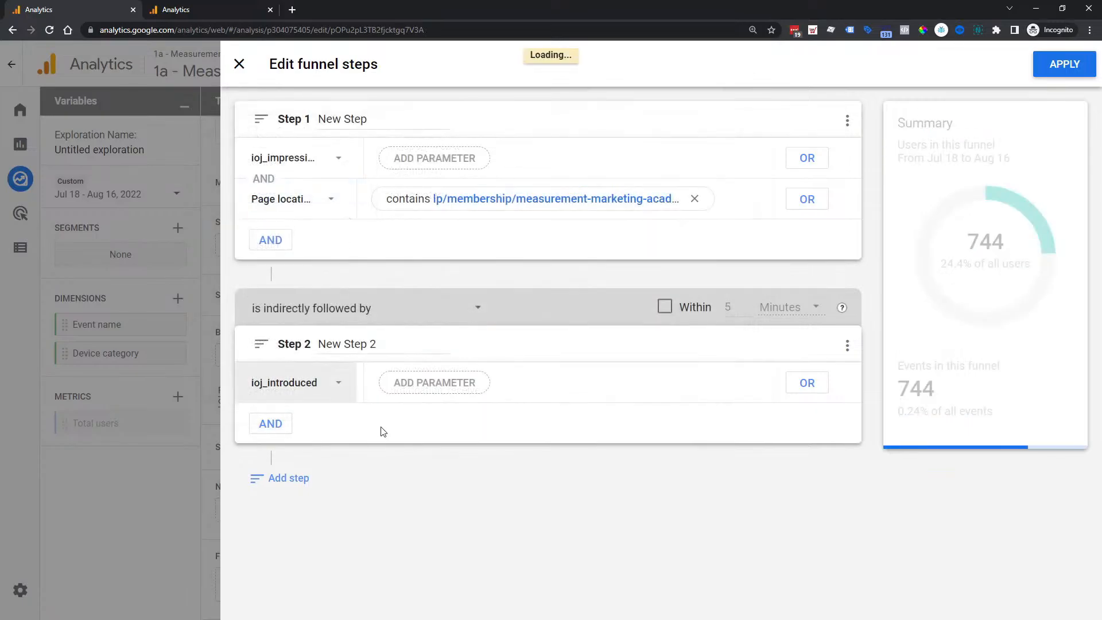
Step: Add an AND condition to step 2 requiring Page location to contain lp/membership/measurement-marketing-academy
click(286, 428)
click(286, 425)
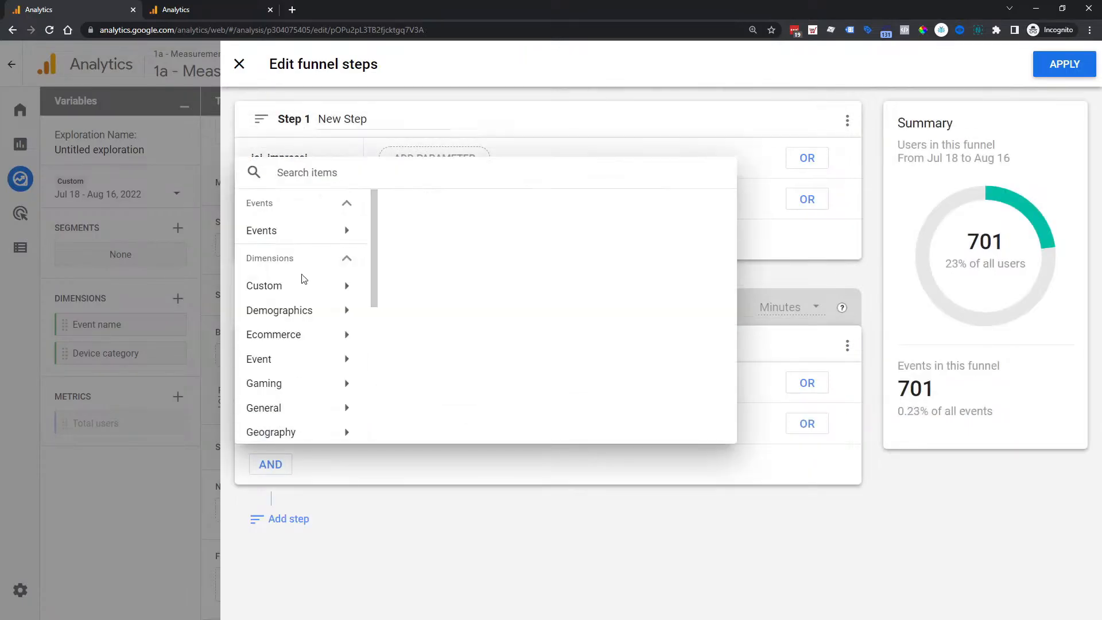
text(page lo)
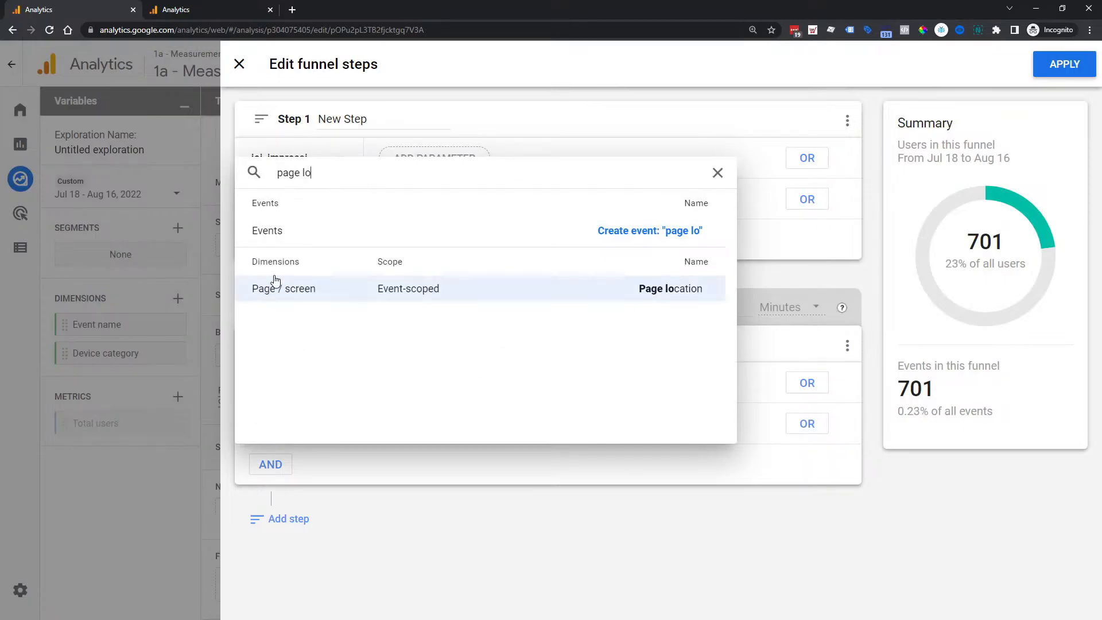
click(396, 296)
click(421, 424)
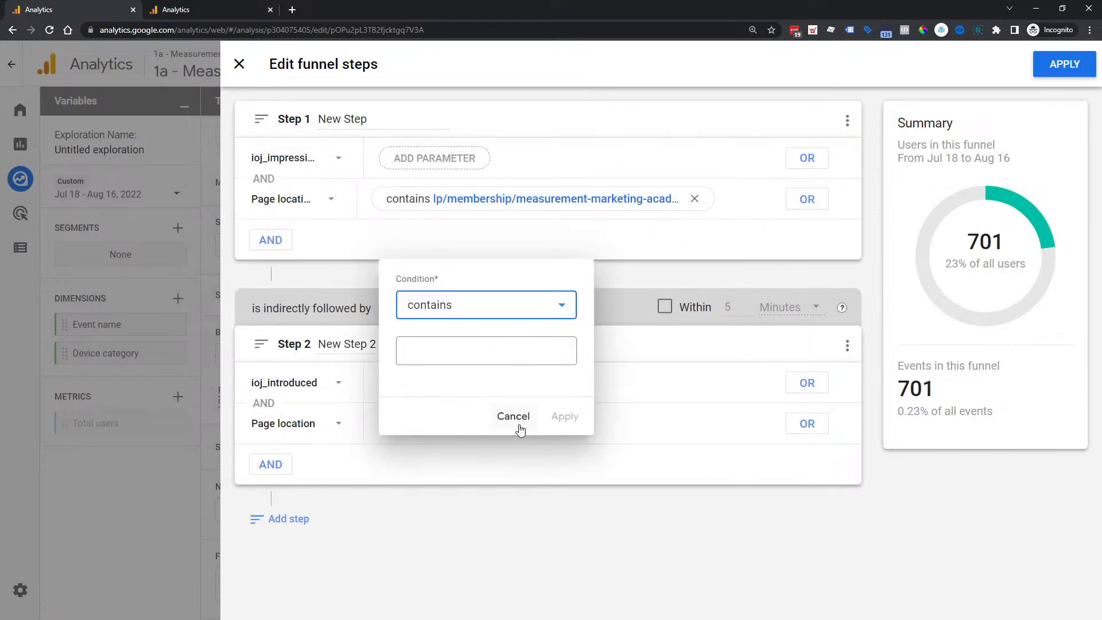
click(494, 347)
key(ctrl+v)
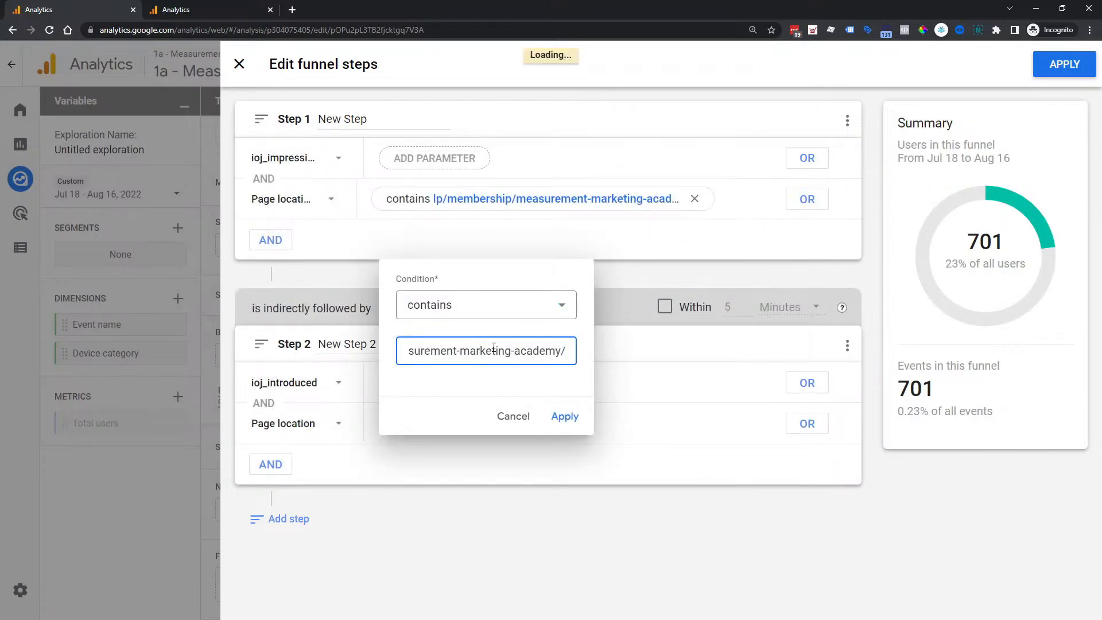
key(BackSpace)
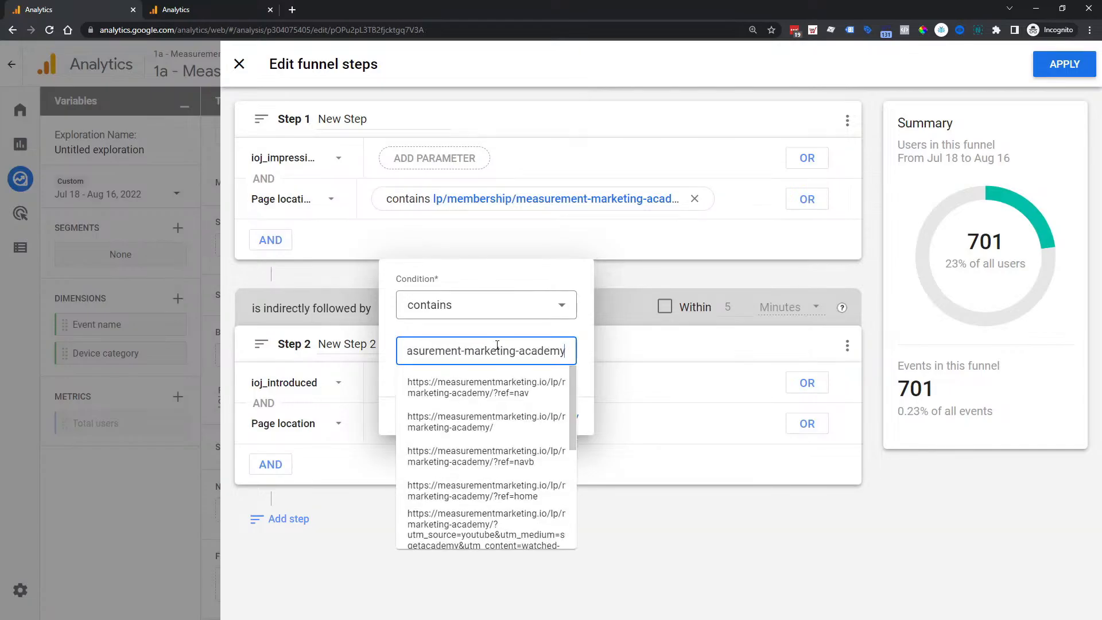
key(ctrl+a)
click(581, 333)
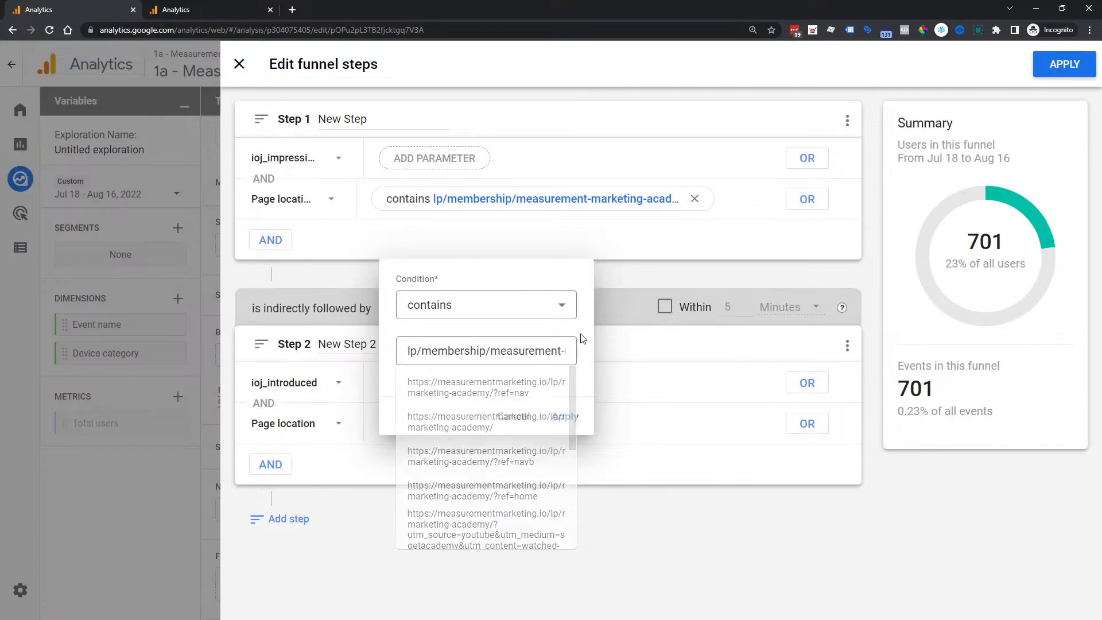
click(565, 416)
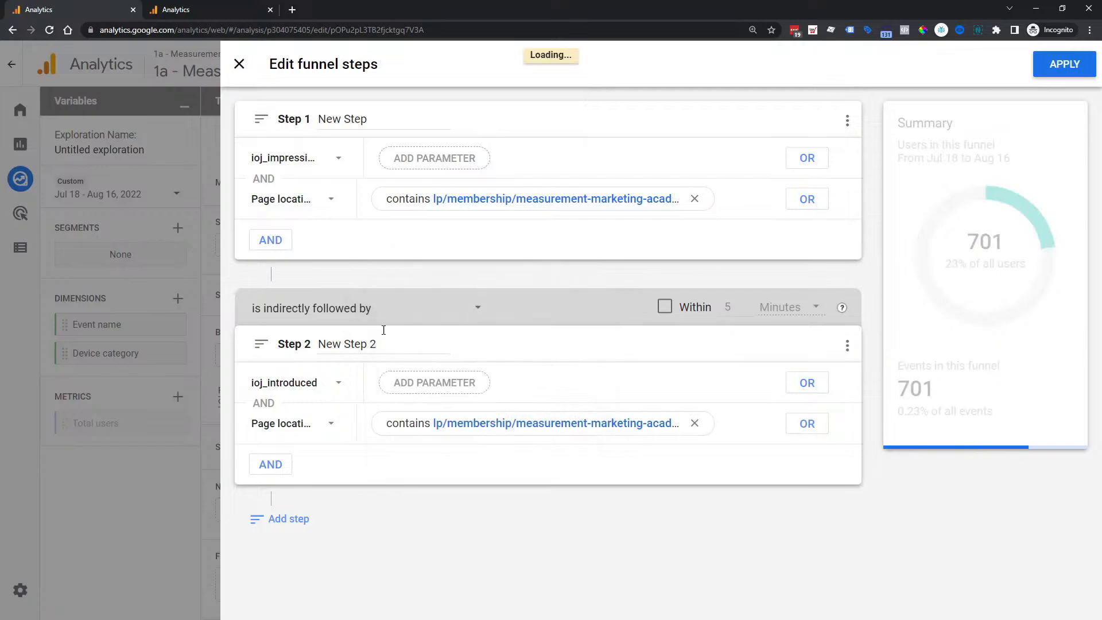
Step: Rename funnel step 1 as Academy Impression
click(353, 344)
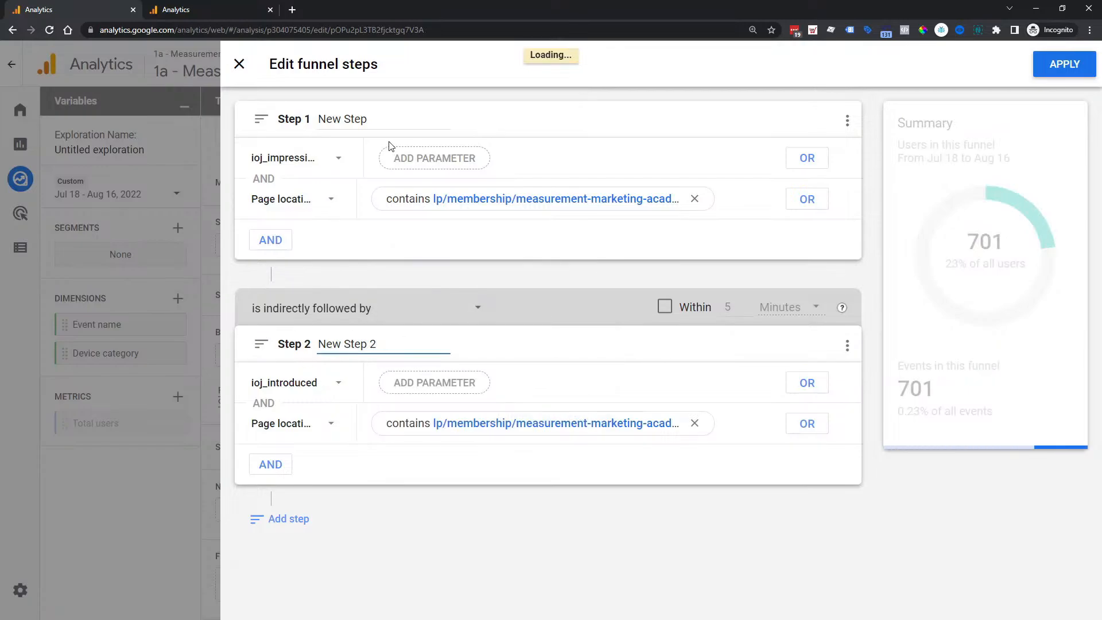
click(367, 120)
key(ctrl+a)
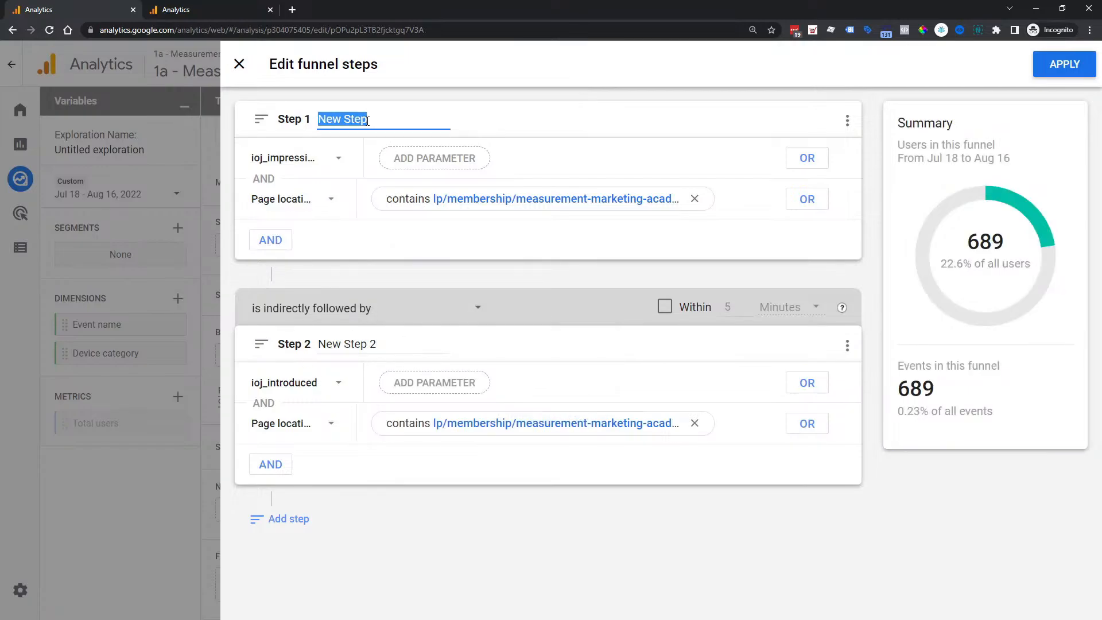
text(AcademyImpression)
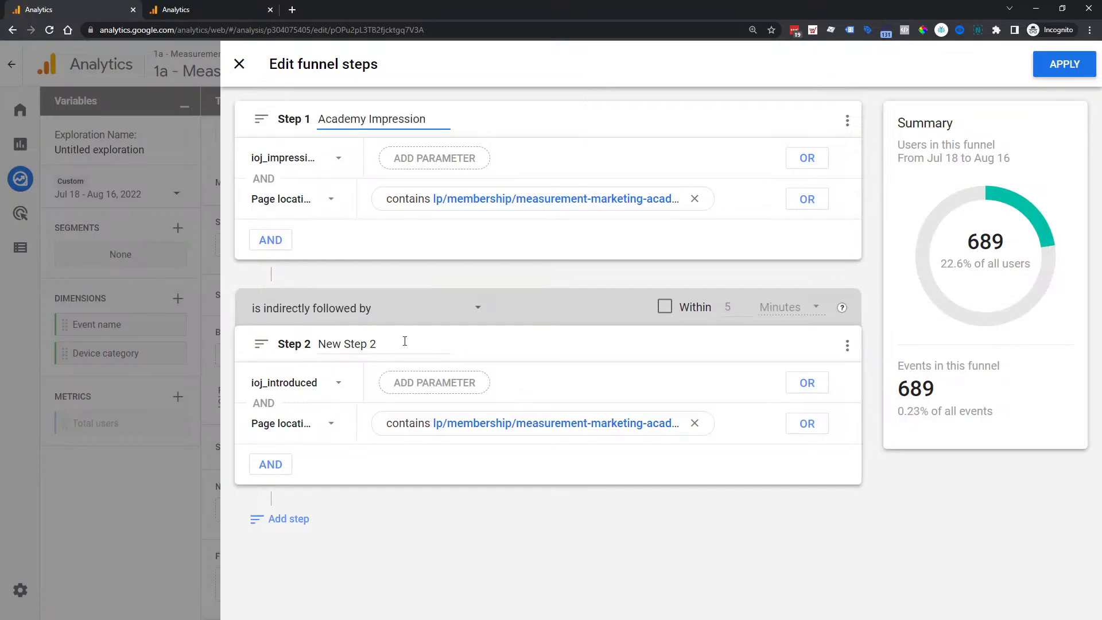
Step: Rename funnel step 2 as Academy Introduced (88-92%) and apply the funnel steps
click(405, 341)
key(ctrl+a)
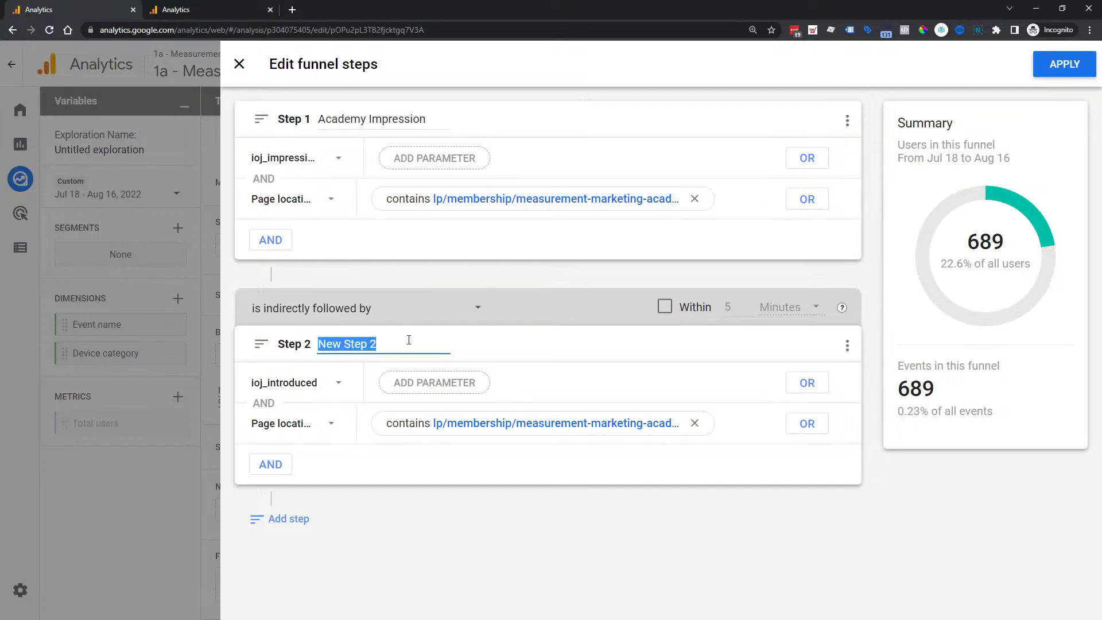
text(Academy In)
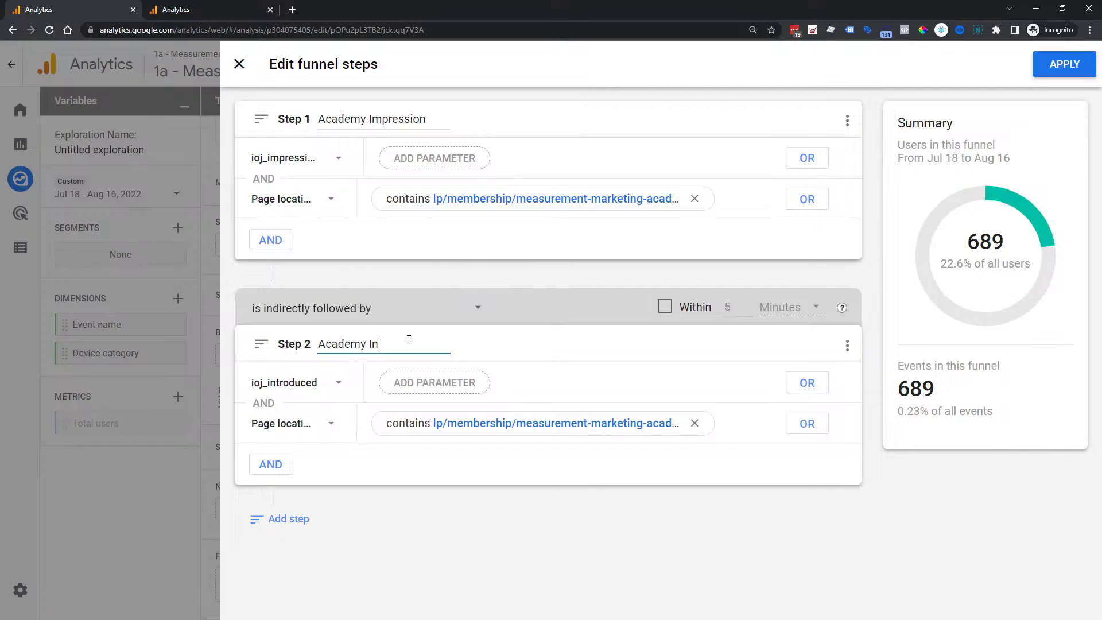
text(troduced (88-92)
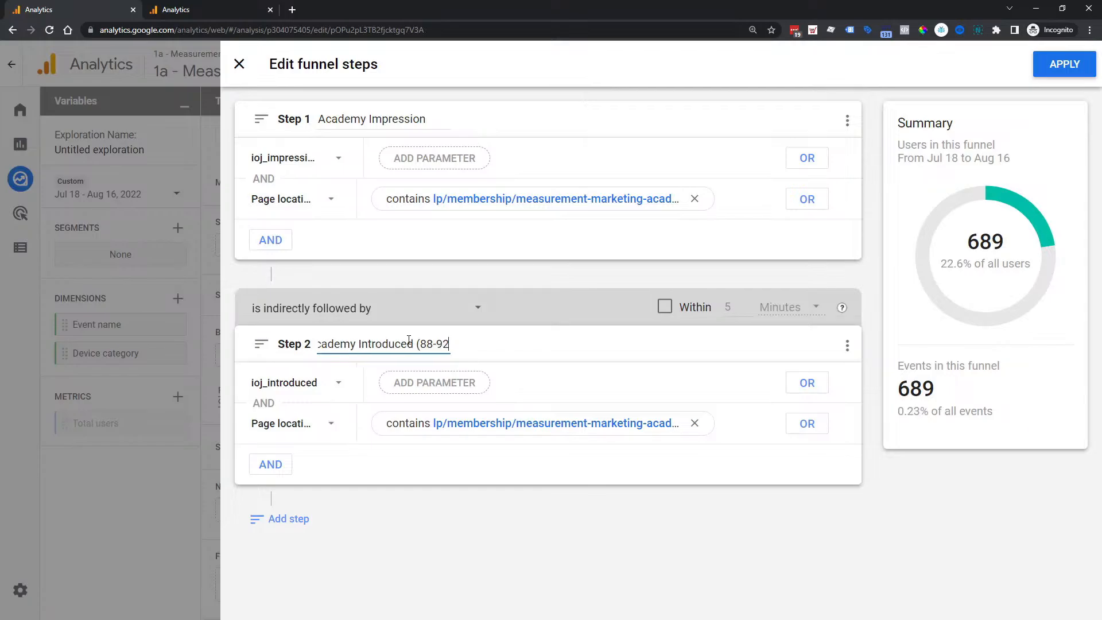
text(%))
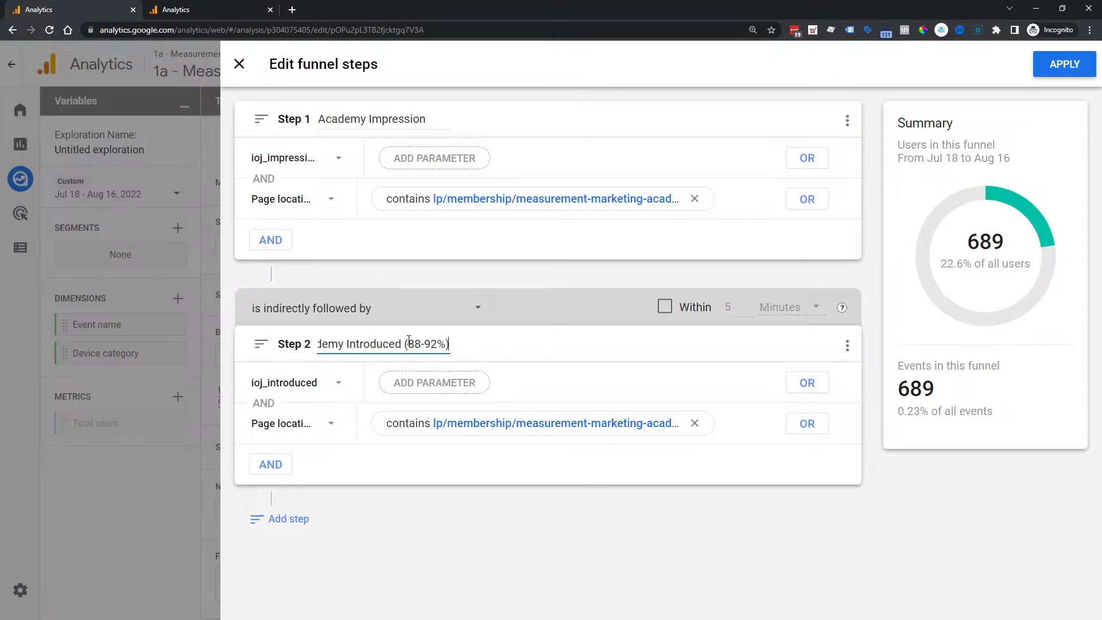
click(670, 520)
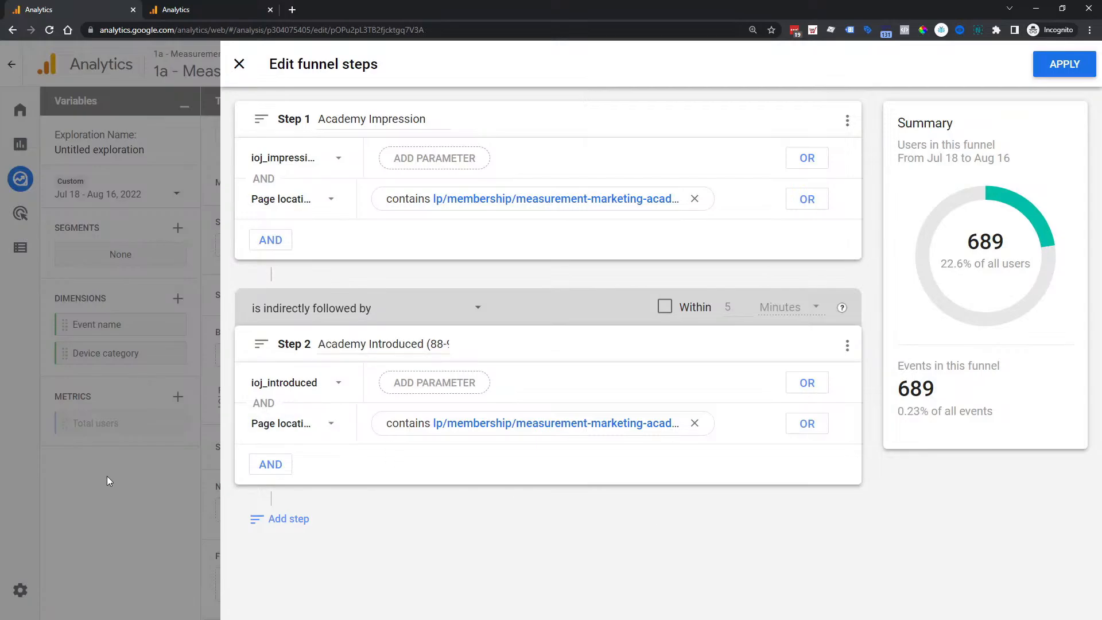
click(1054, 67)
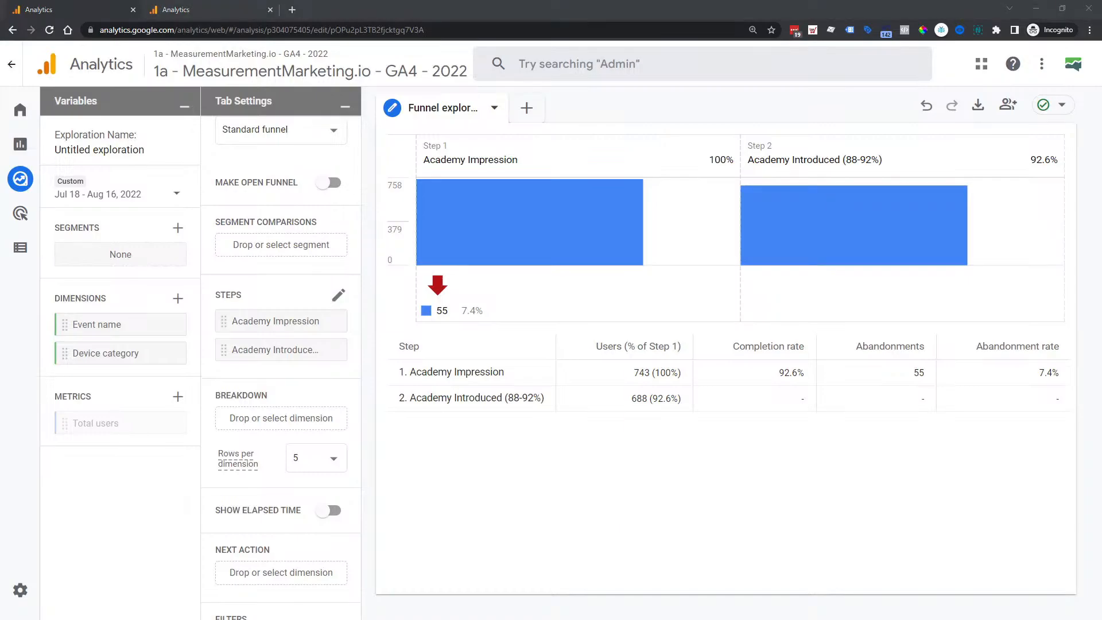
Step: Switch to the maximized window with the I's on the Journey exploration and break its funnel down by Device category
drag(1101, 92, 791, 78)
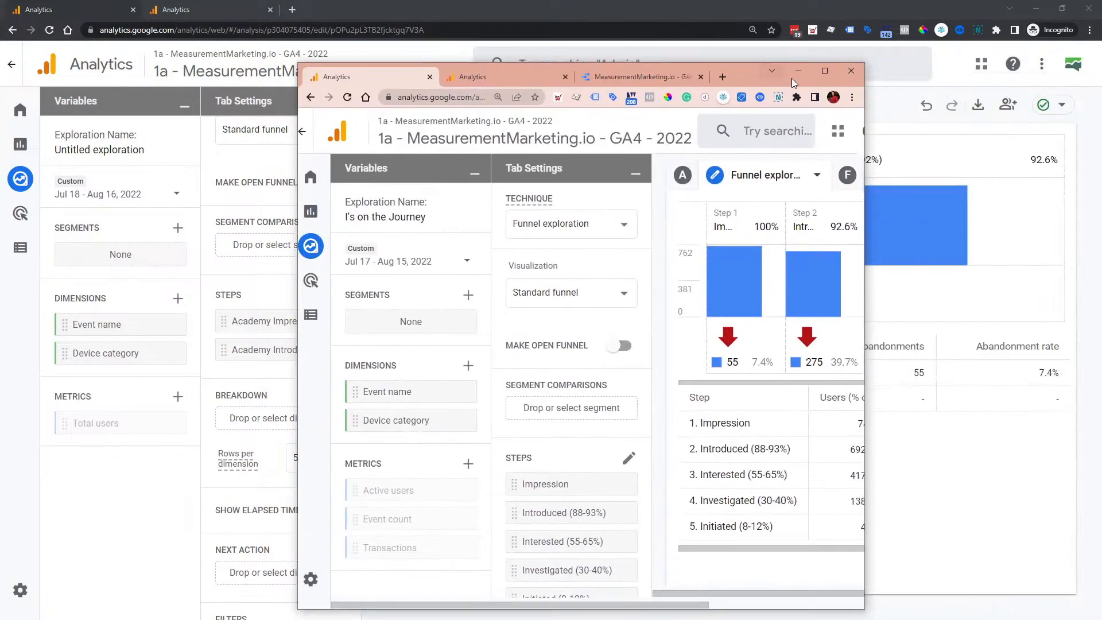
click(824, 71)
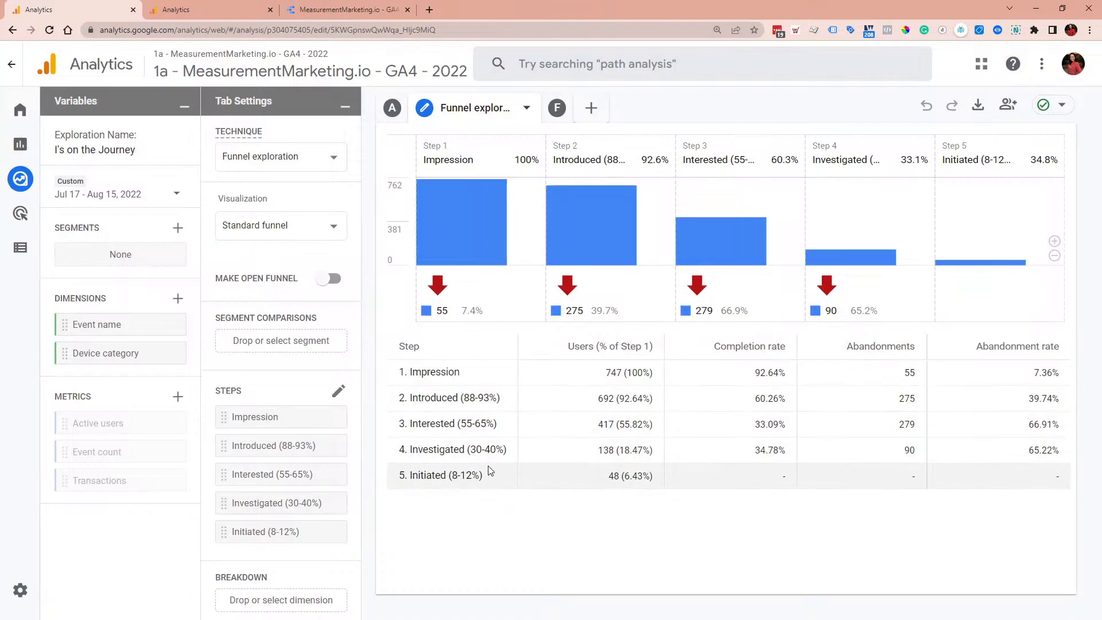
scroll(258, 390, down, 5)
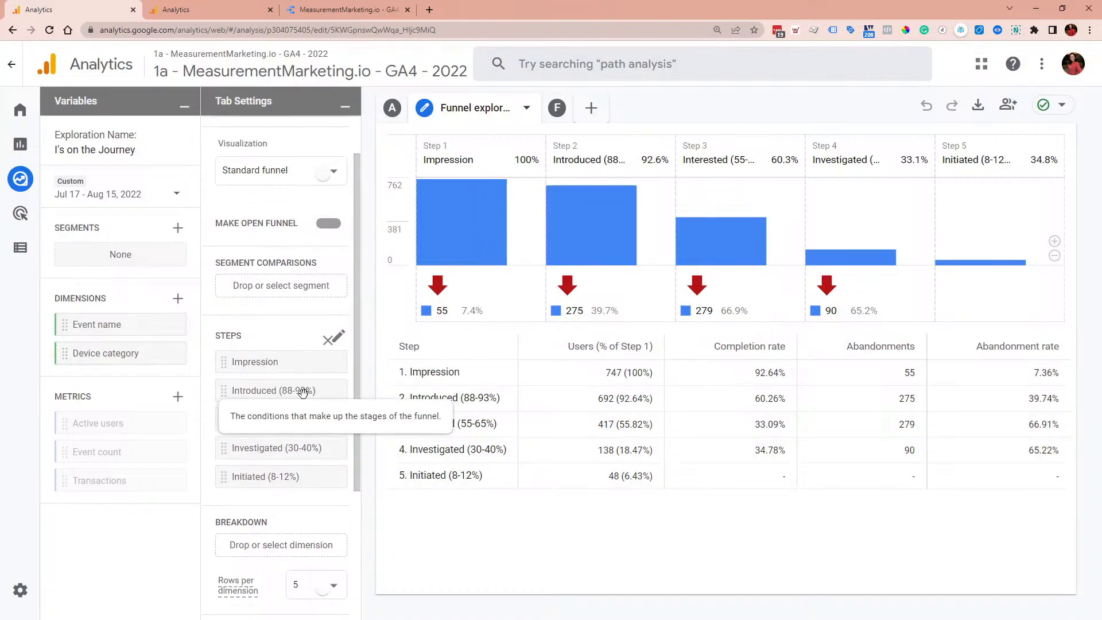
drag(92, 353, 252, 361)
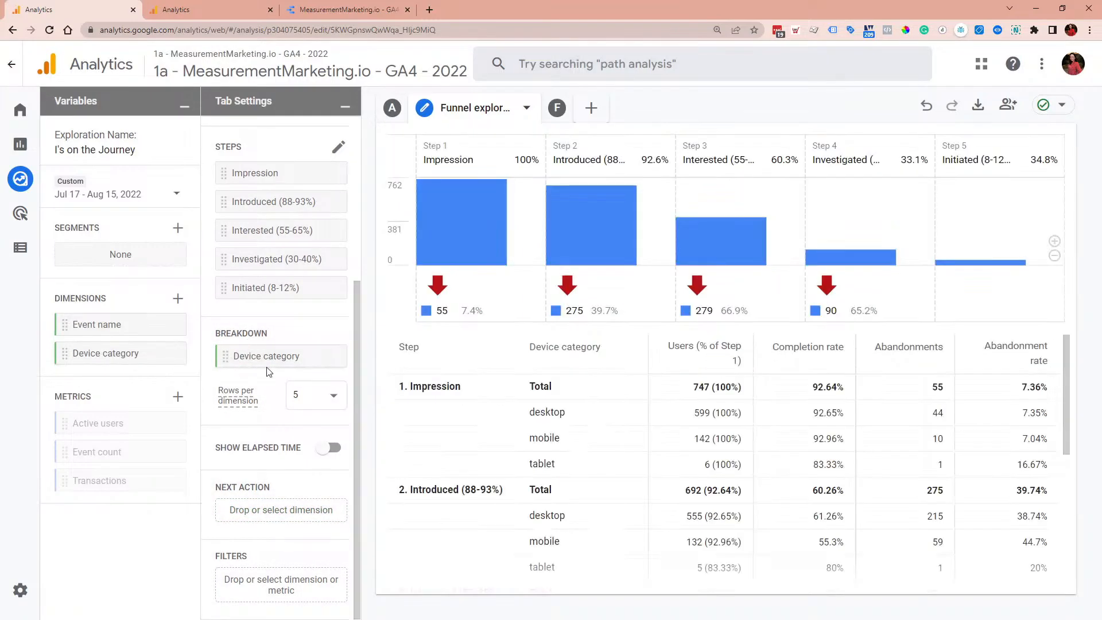
Step: Examine the users and completion rates per device category for each step in the funnel table
scroll(672, 407, down, 5)
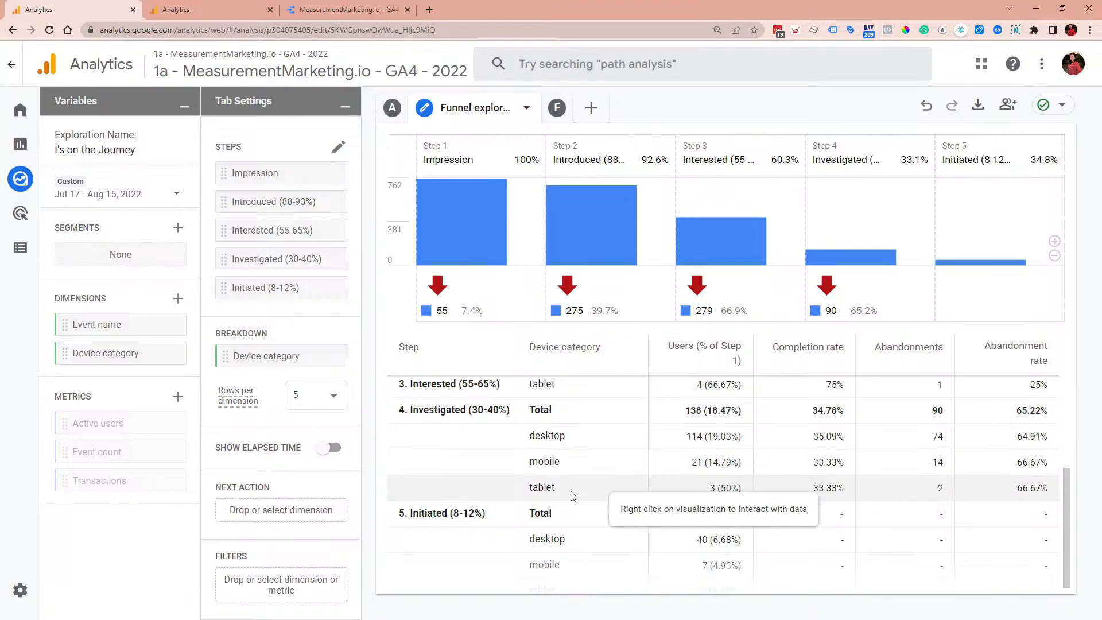
scroll(621, 481, up, 3)
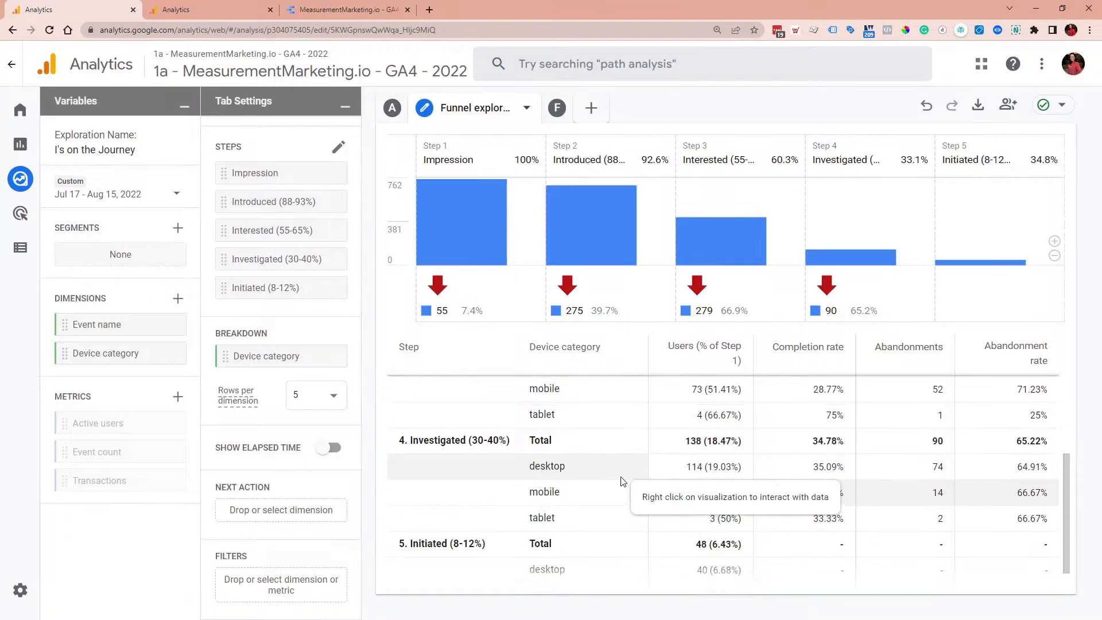
scroll(821, 486, down, 3)
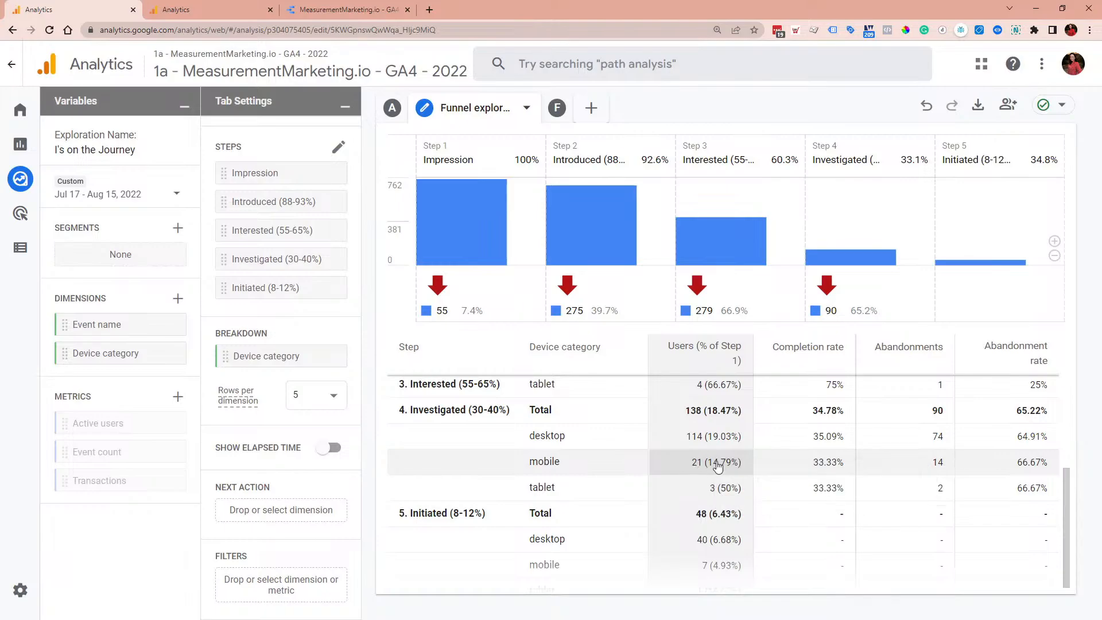
scroll(602, 474, down, 1)
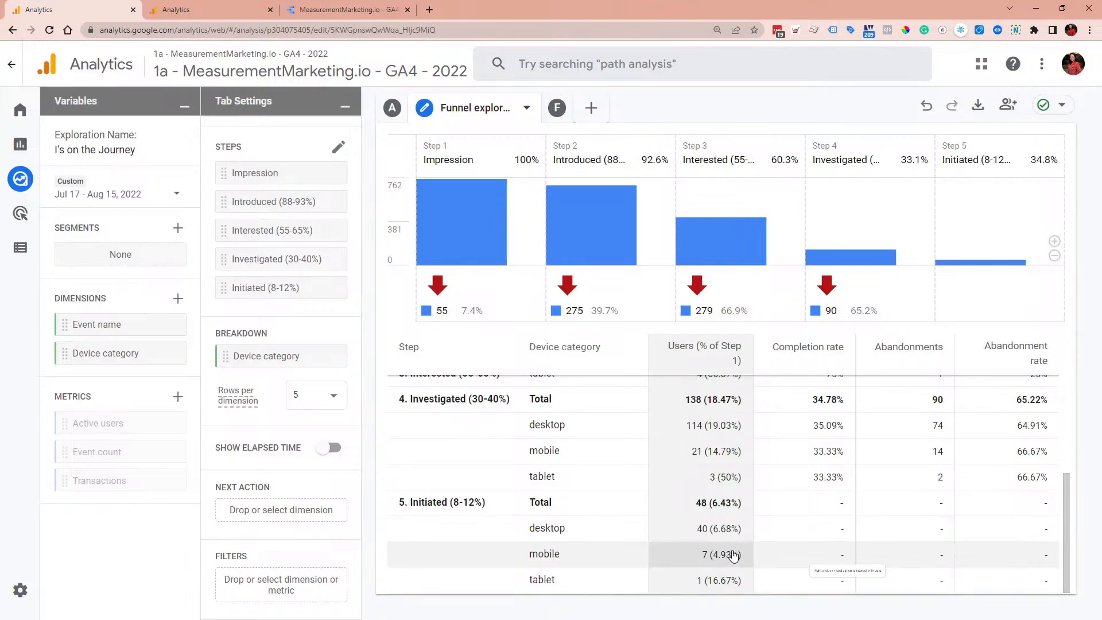
scroll(707, 440, up, 3)
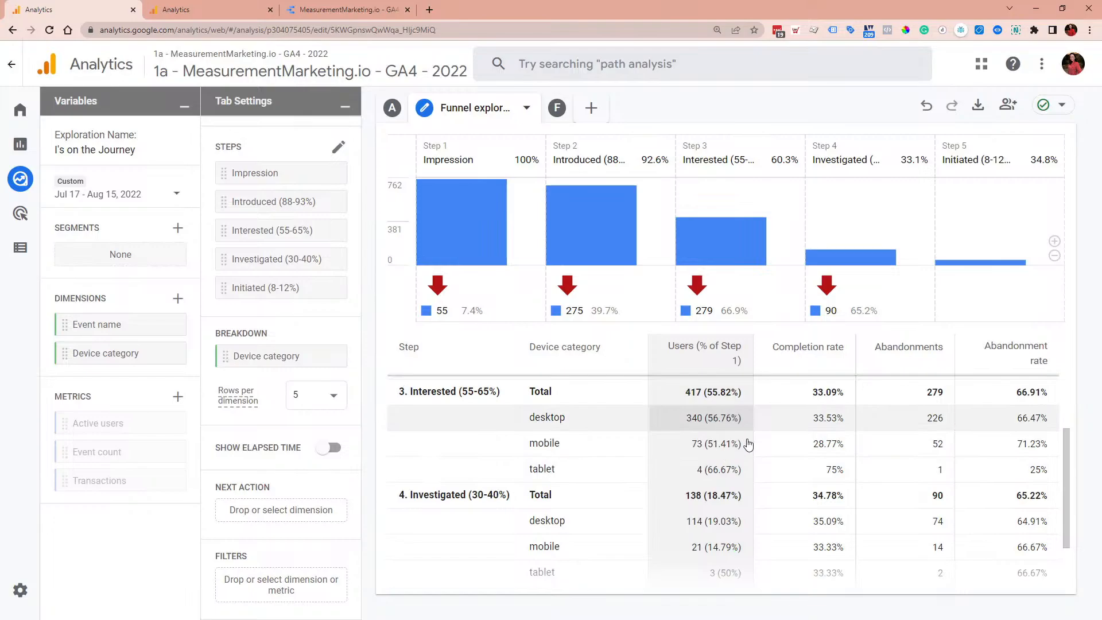
scroll(749, 445, up, 4)
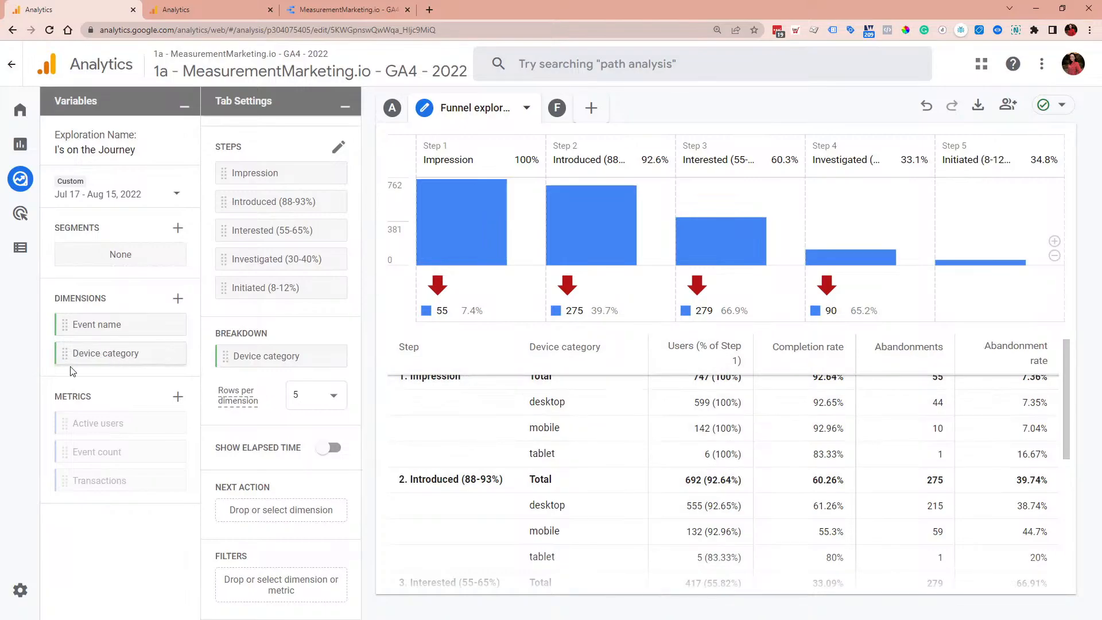
Step: Open the funnel steps for editing and review the event and Page location conditions of each step
scroll(290, 394, up, 3)
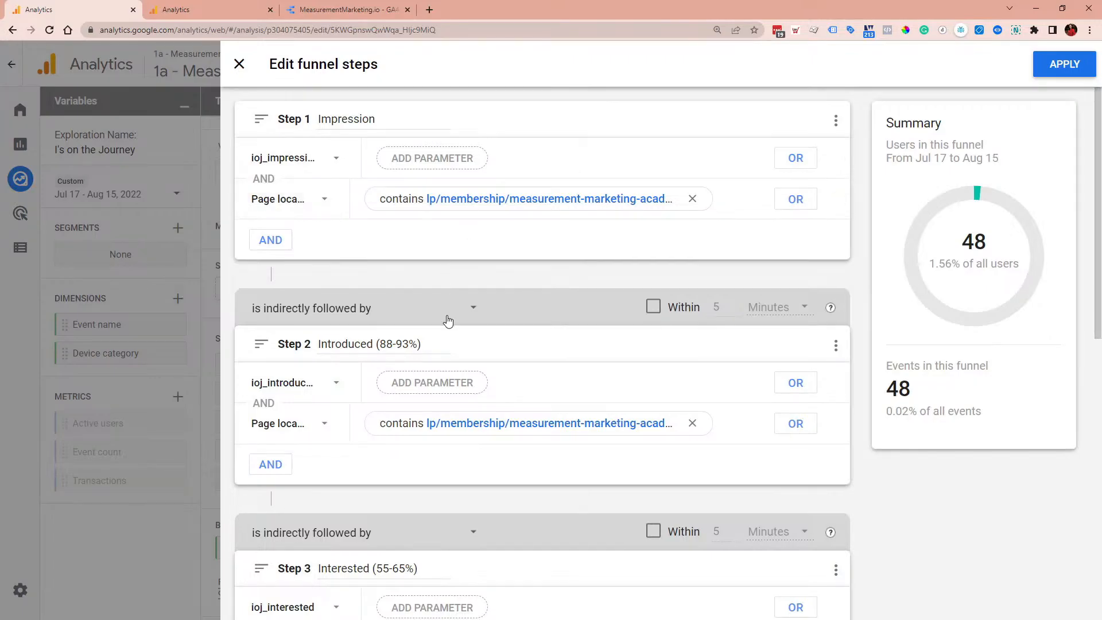
scroll(449, 321, down, 2)
scroll(354, 411, down, 4)
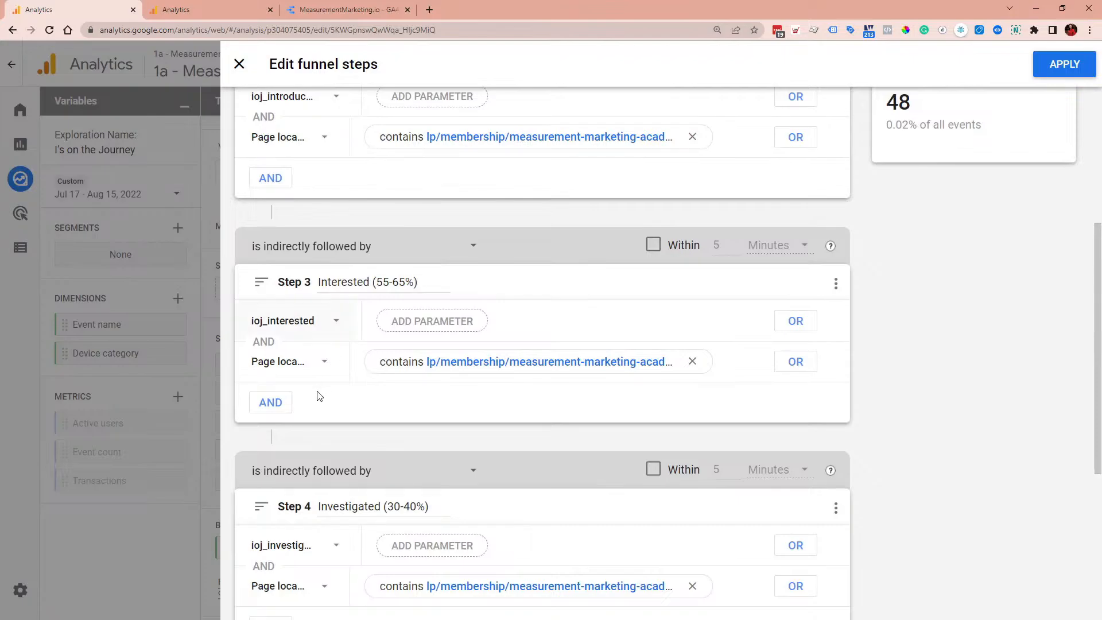
scroll(385, 345, down, 2)
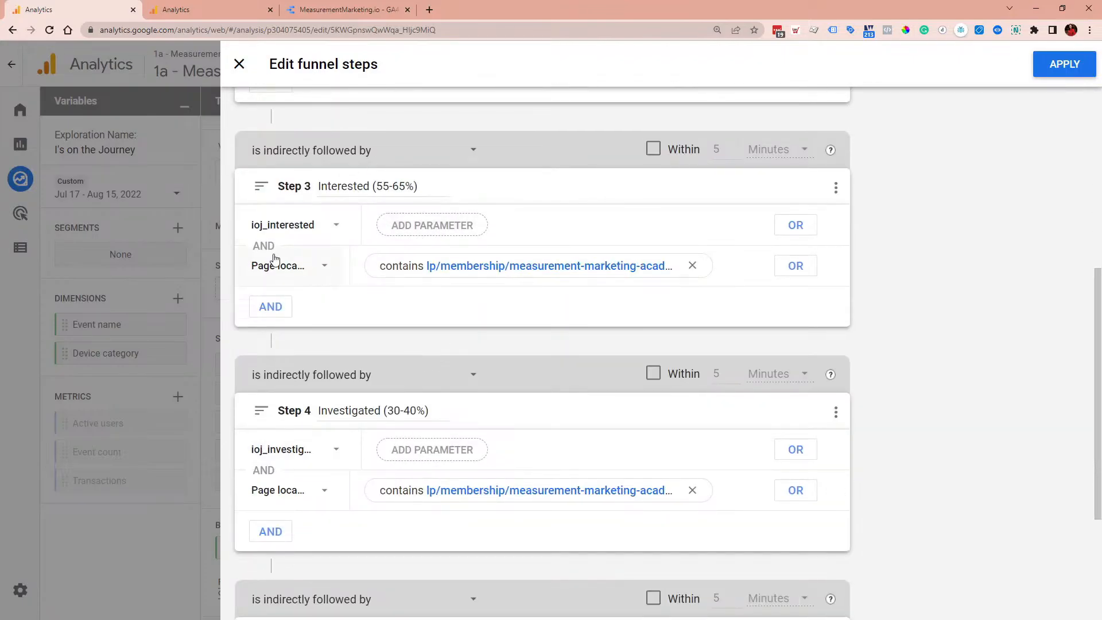
scroll(345, 313, up, 2)
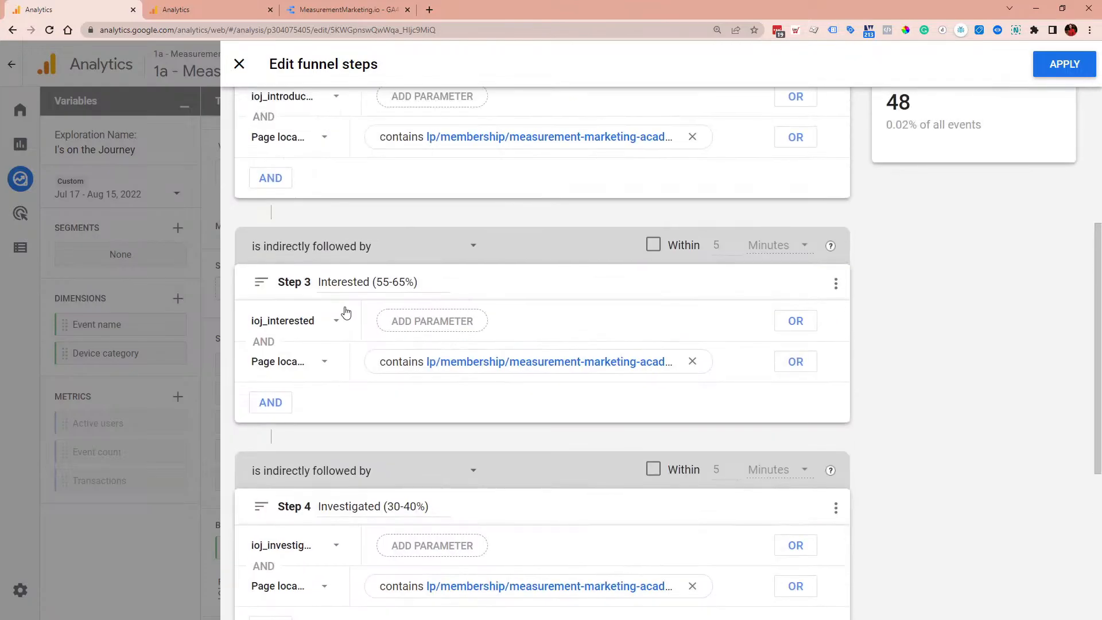
scroll(357, 338, up, 6)
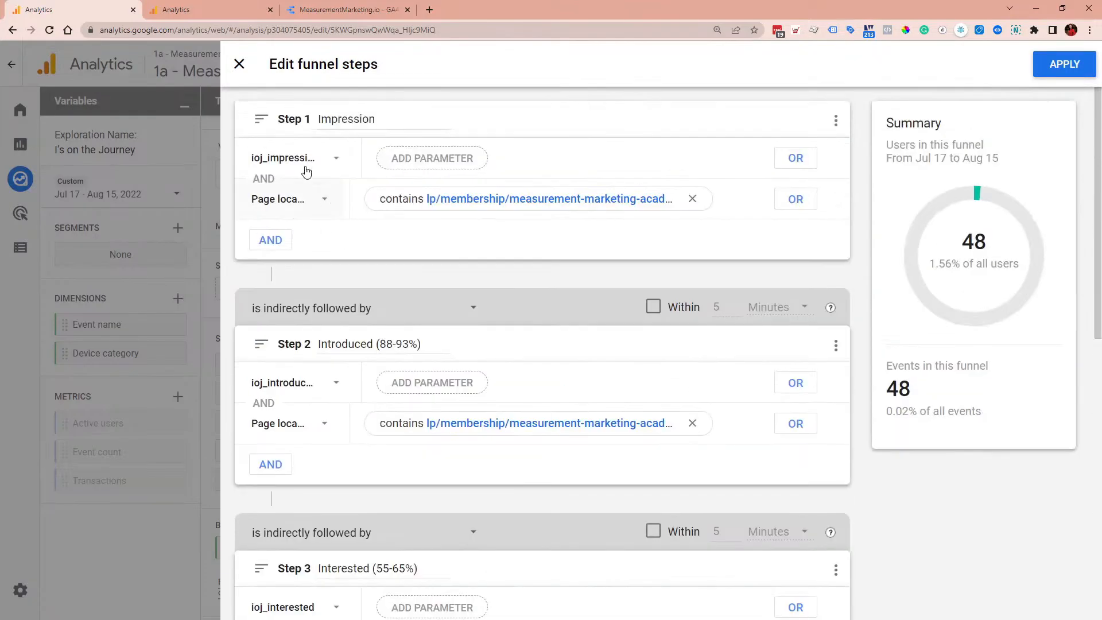
Step: Look through the Page / screen dimensions available for step 1's condition and close the funnel steps editor without applying changes
click(282, 160)
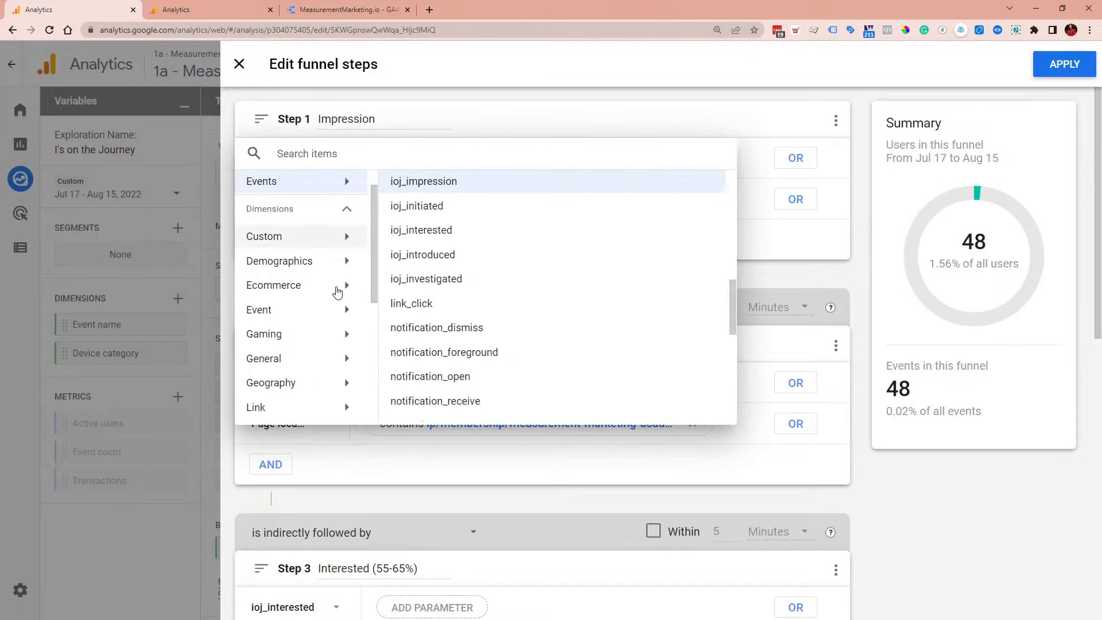
scroll(336, 296, down, 2)
scroll(335, 297, down, 3)
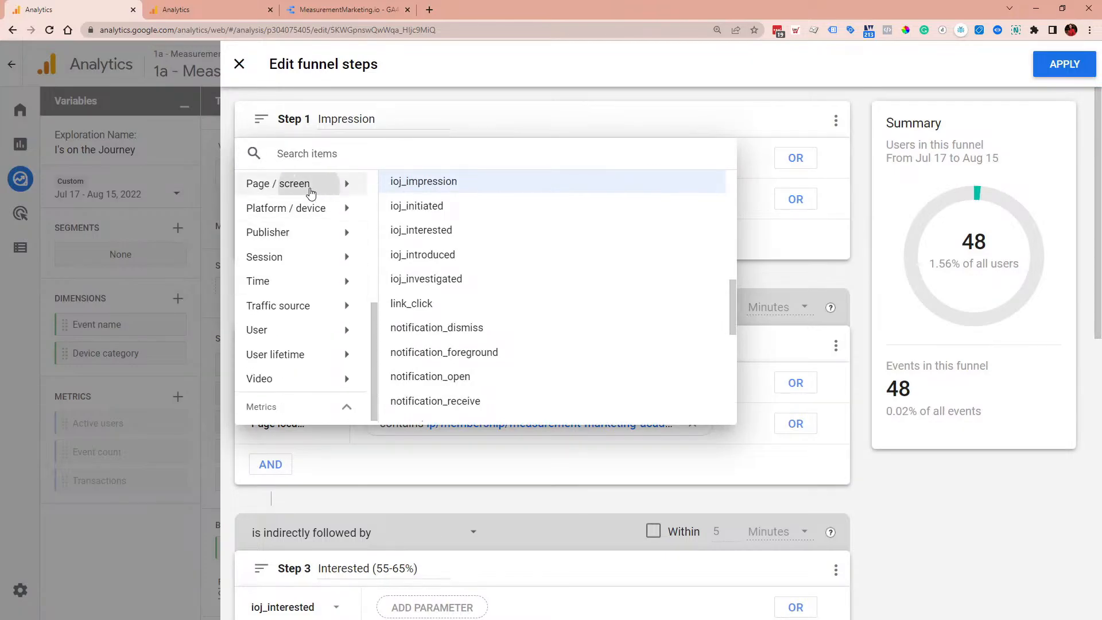
click(305, 183)
scroll(583, 285, down, 3)
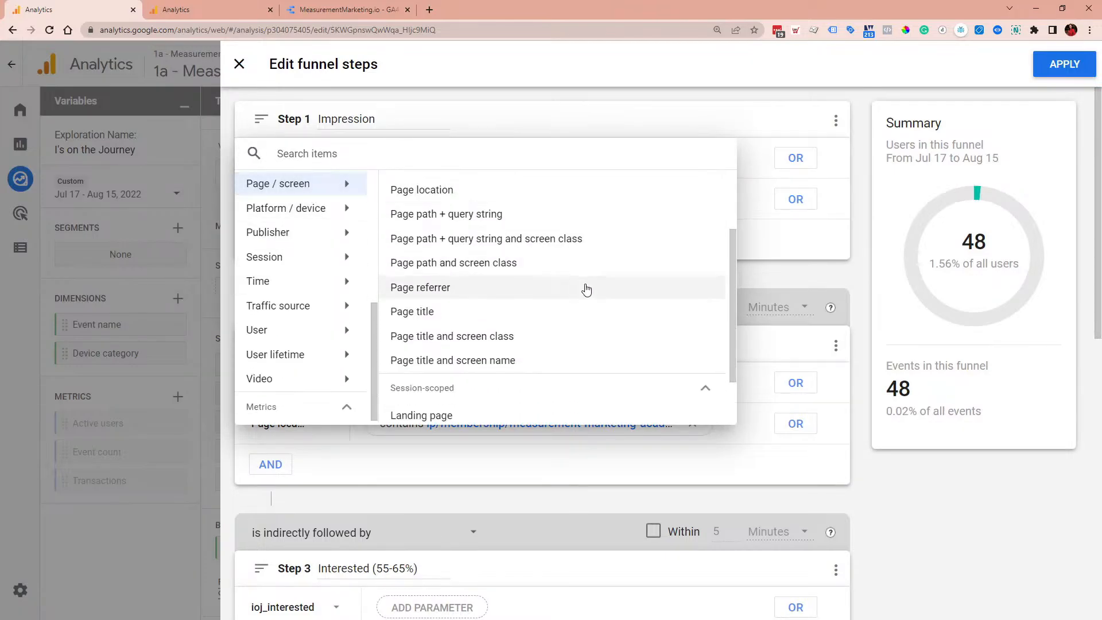
scroll(586, 296, up, 2)
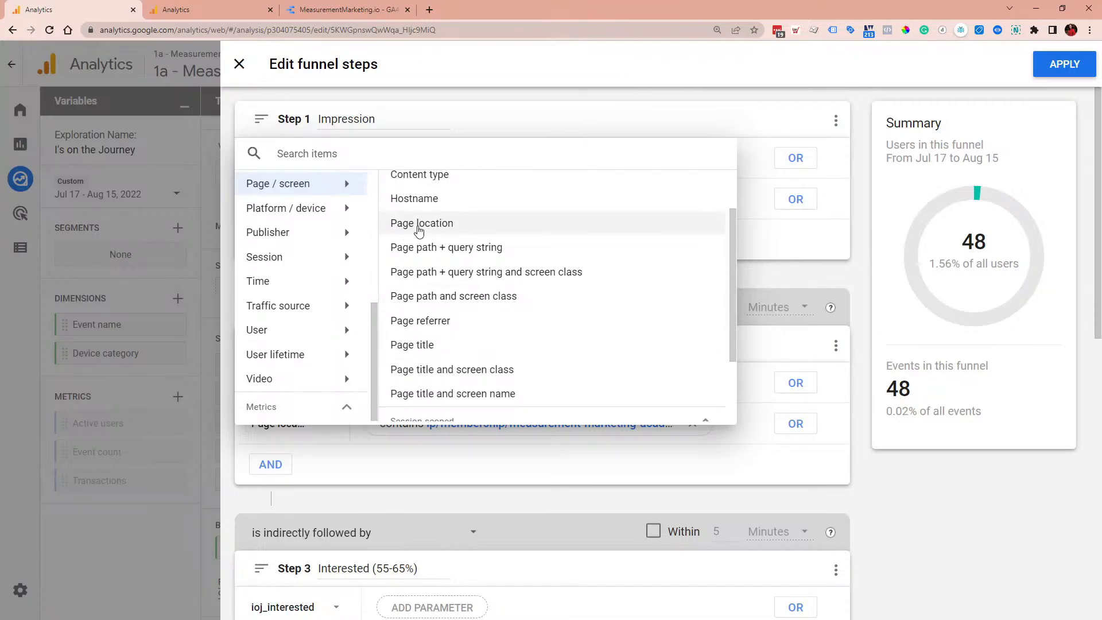
click(513, 96)
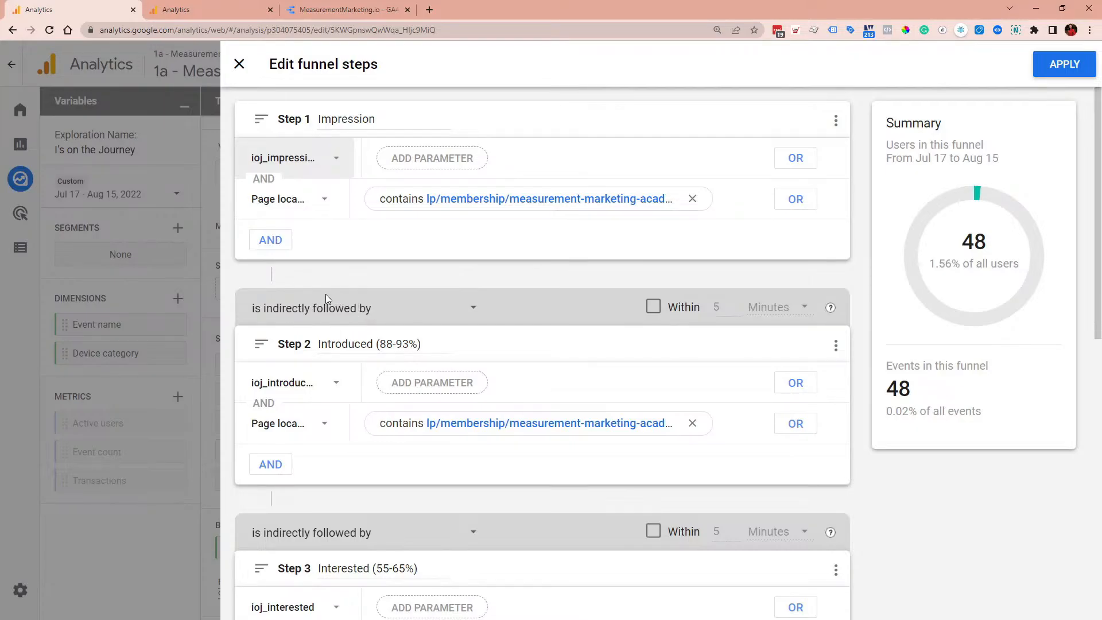
drag(427, 344, 383, 343)
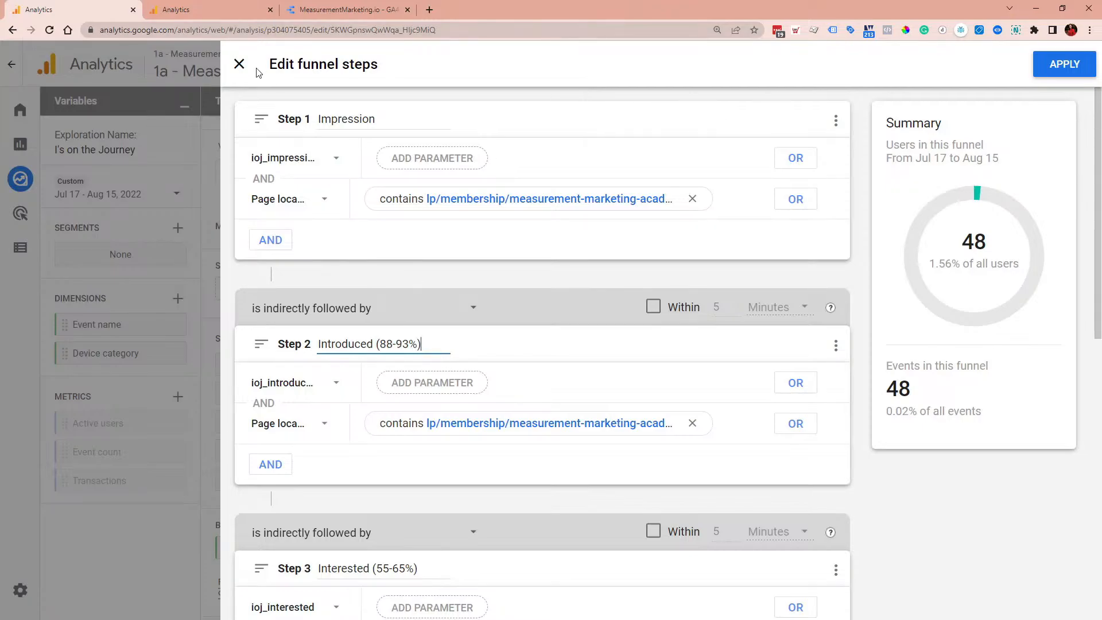
click(239, 63)
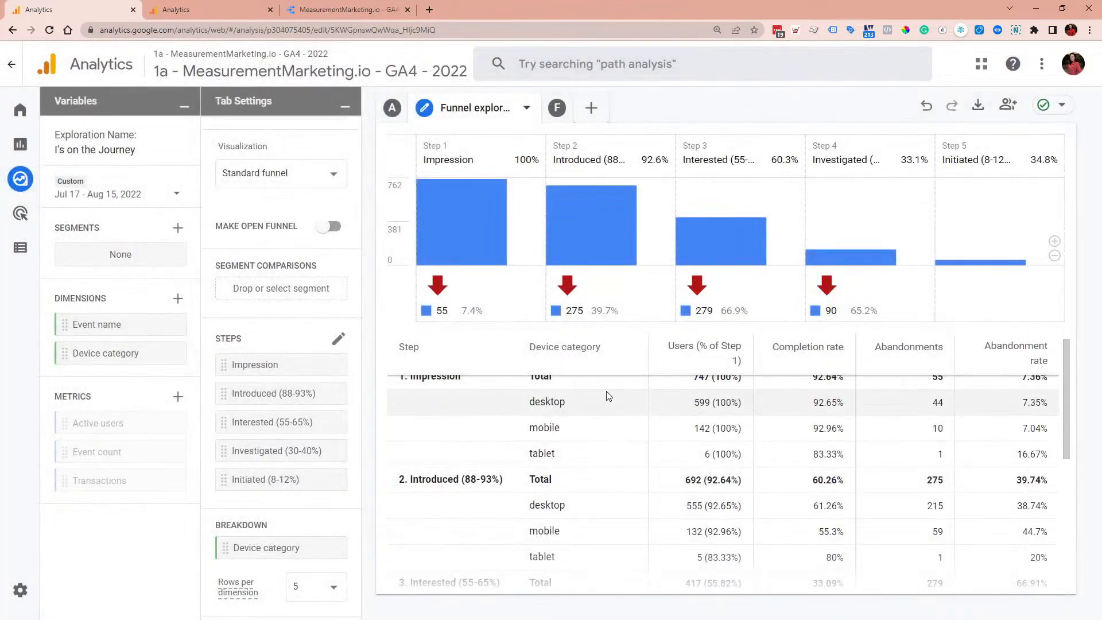
Step: Compare desktop, mobile and tablet users from the Impression step through the Initiated step in the breakdown table
scroll(723, 436, down, 3)
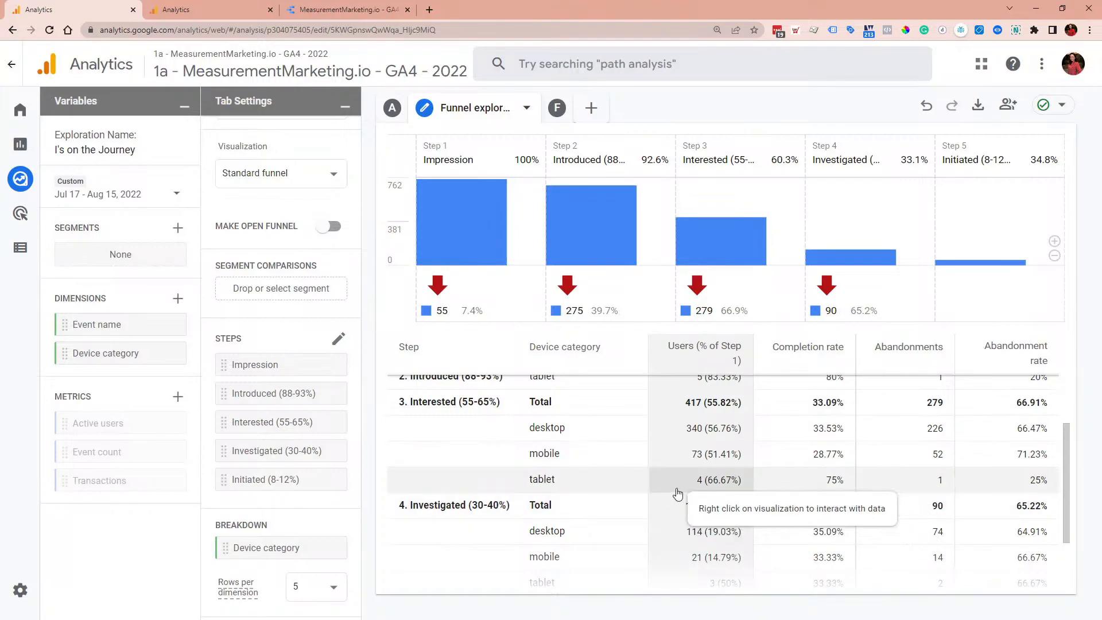
scroll(665, 454, down, 2)
scroll(660, 459, up, 2)
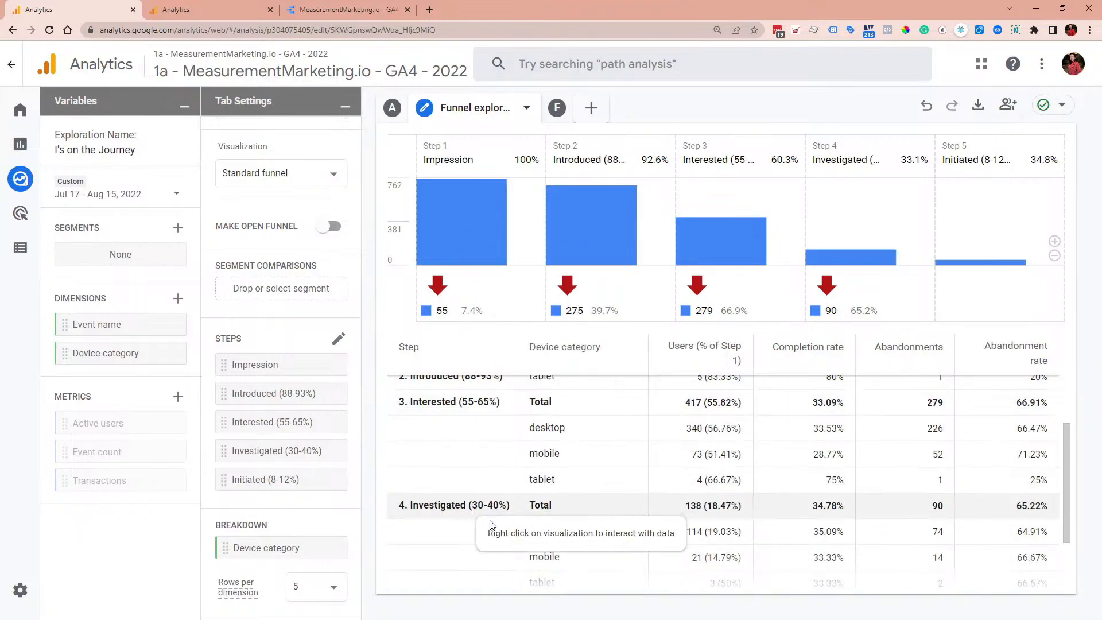
scroll(740, 505, down, 3)
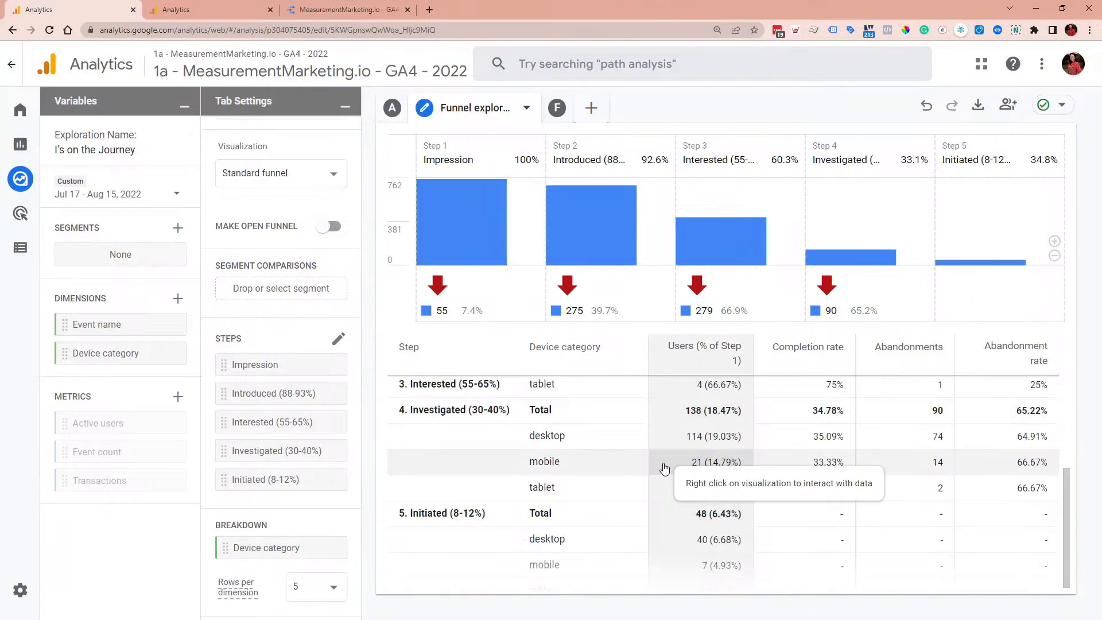
scroll(664, 469, up, 5)
scroll(664, 470, up, 3)
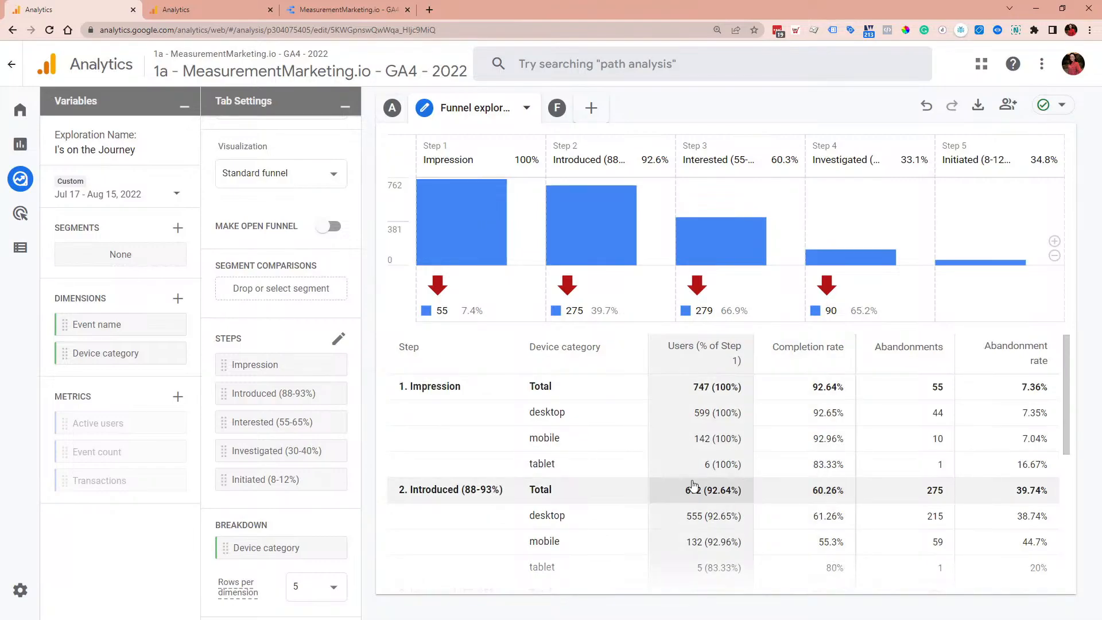
Step: Change the funnel exploration's visualization to Trended funnel
scroll(290, 221, up, 2)
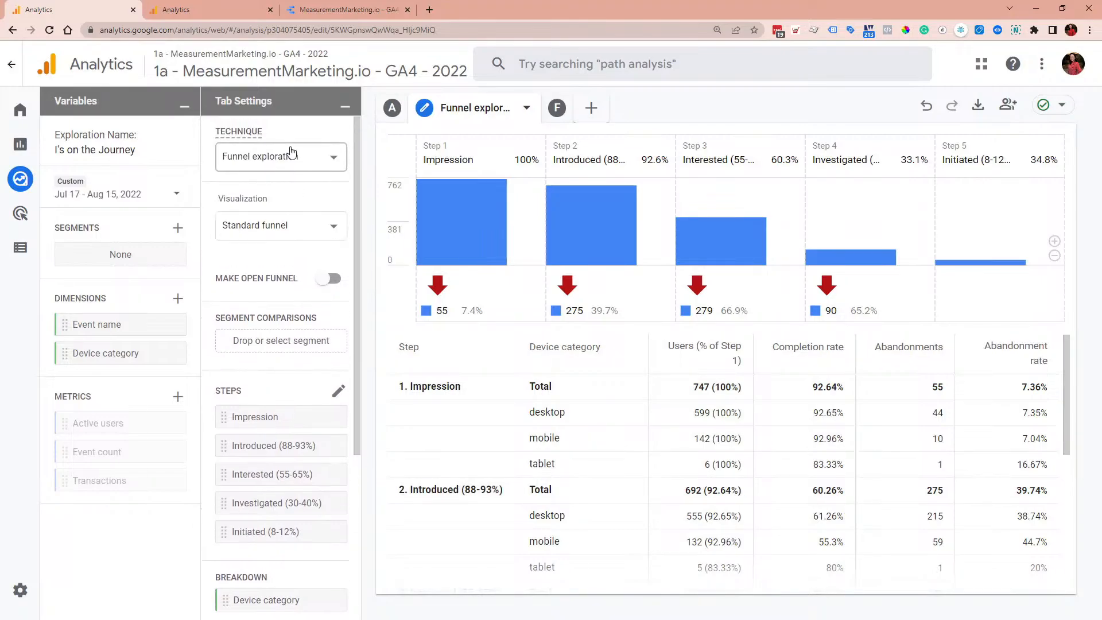
click(281, 230)
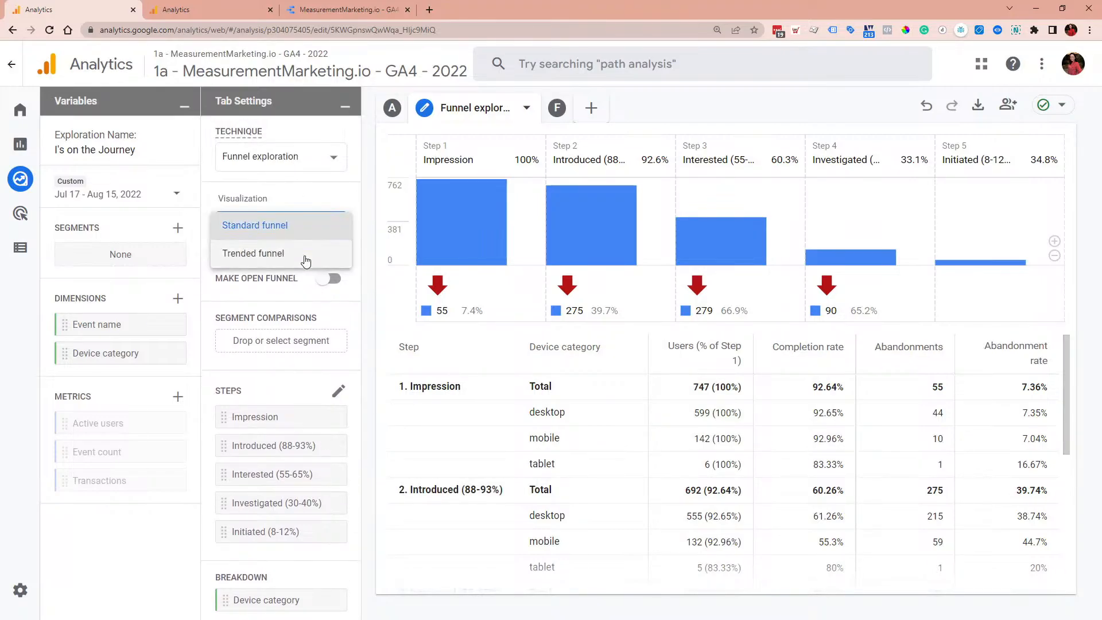
click(270, 251)
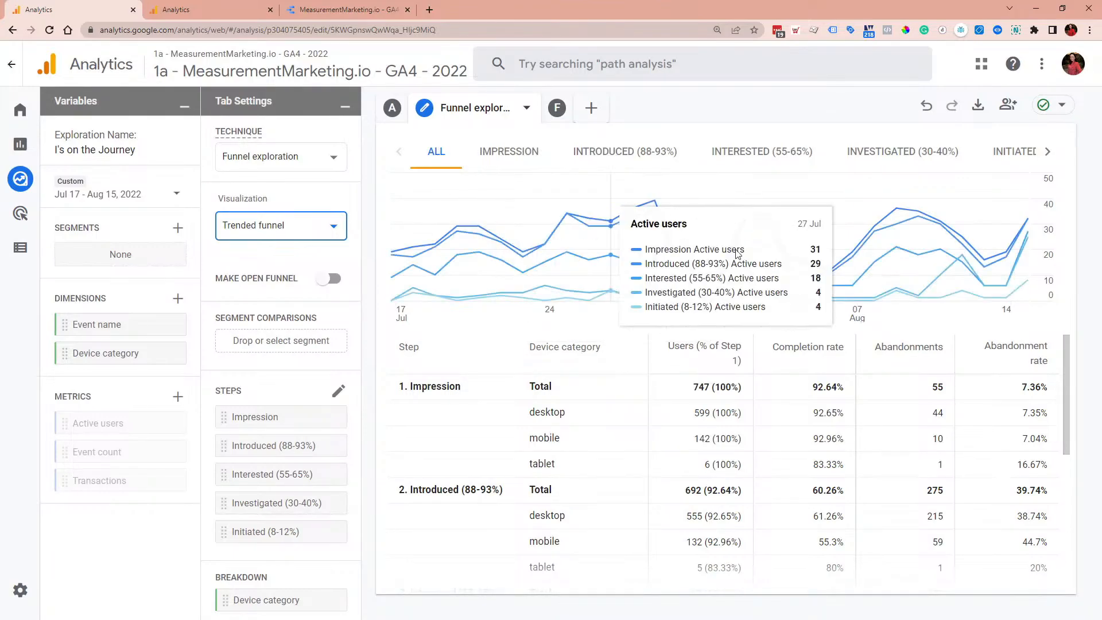
Step: Examine the trend lines of the funnel steps from Impression to Initiated (8-12%), and check the date range choices without changing them
scroll(671, 390, down, 3)
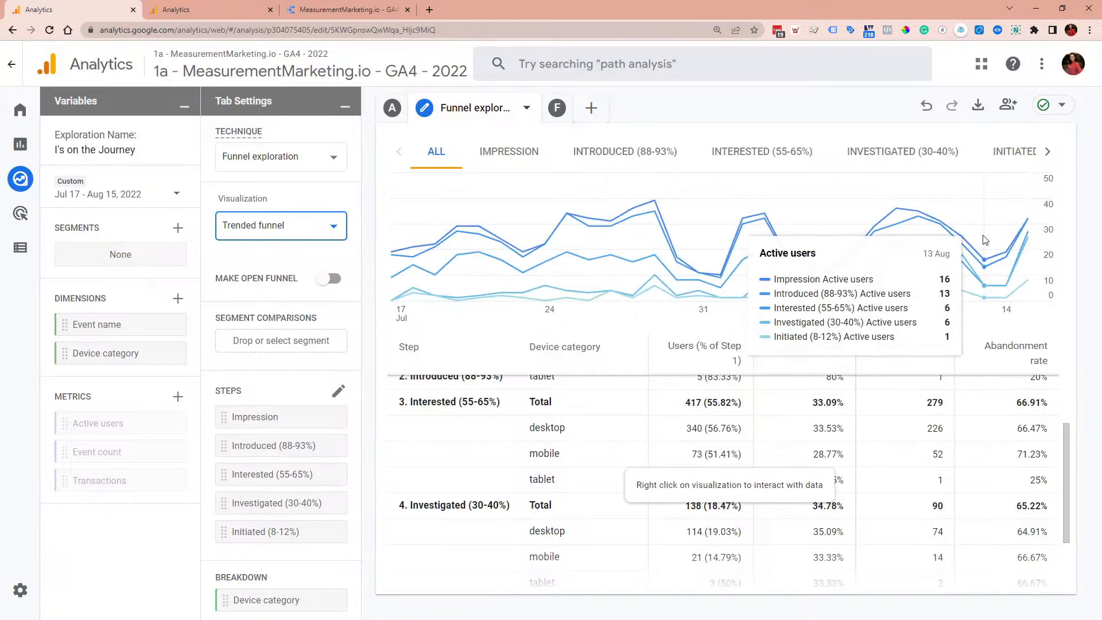
click(517, 152)
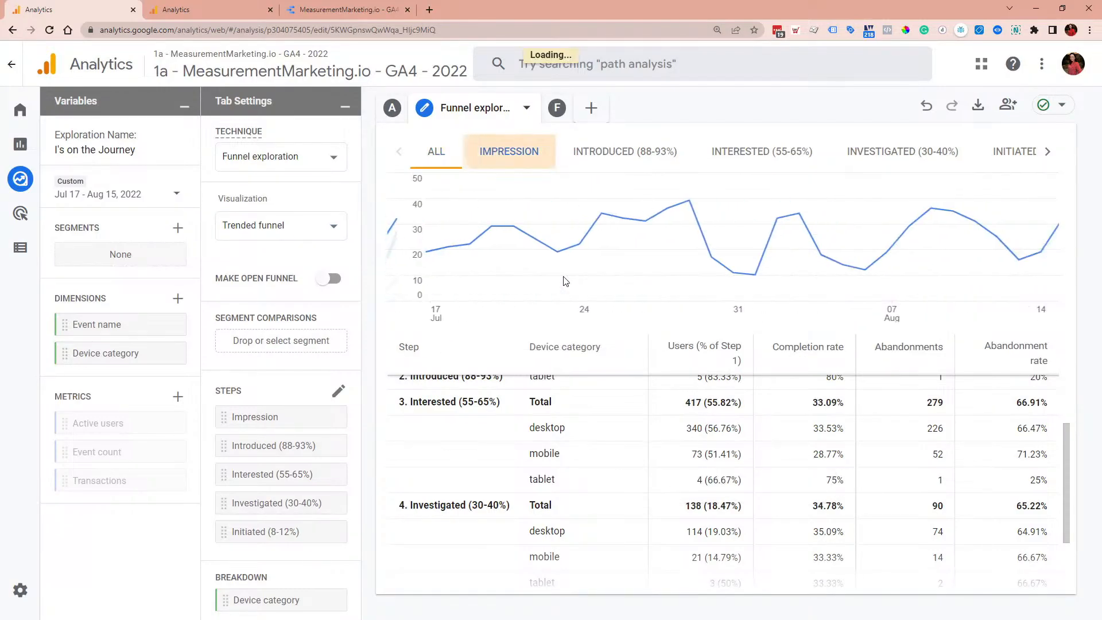
click(587, 152)
click(762, 153)
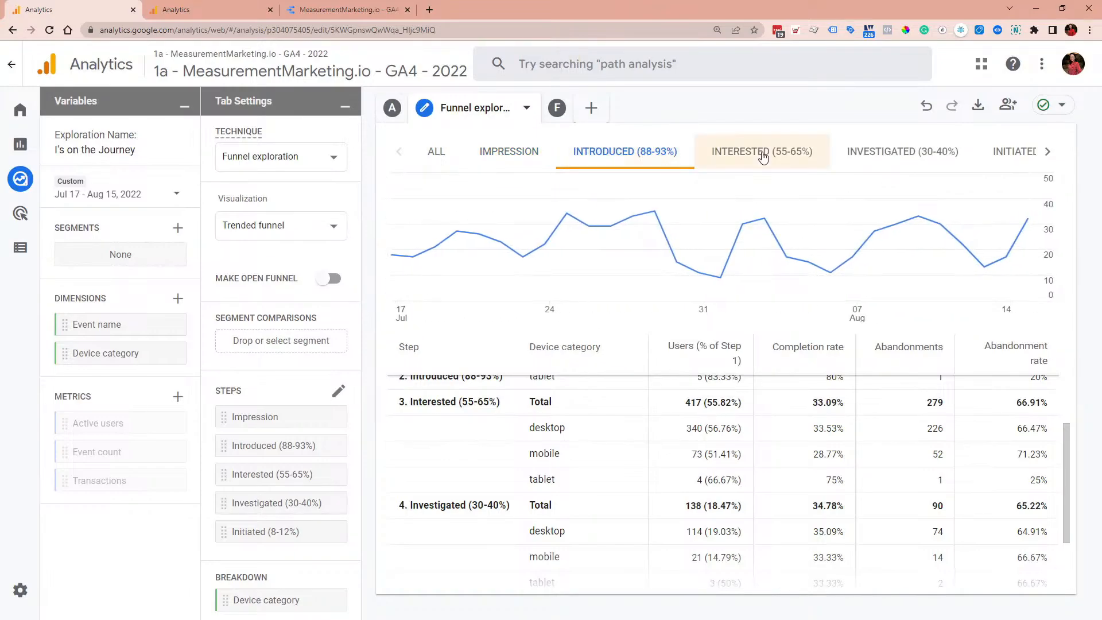
click(927, 153)
click(1014, 152)
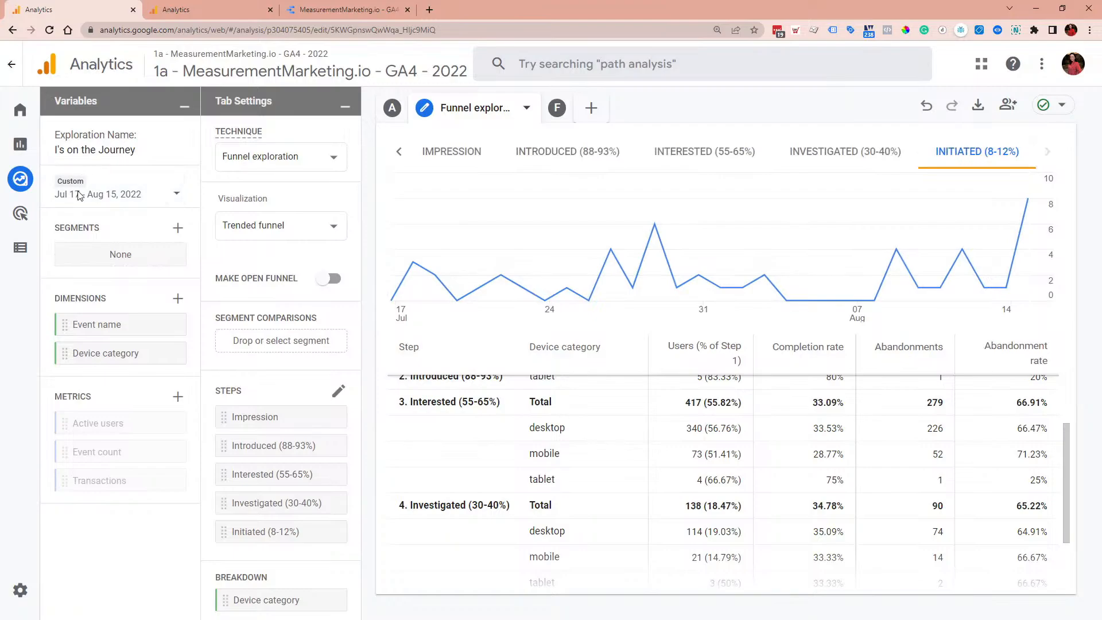
click(177, 195)
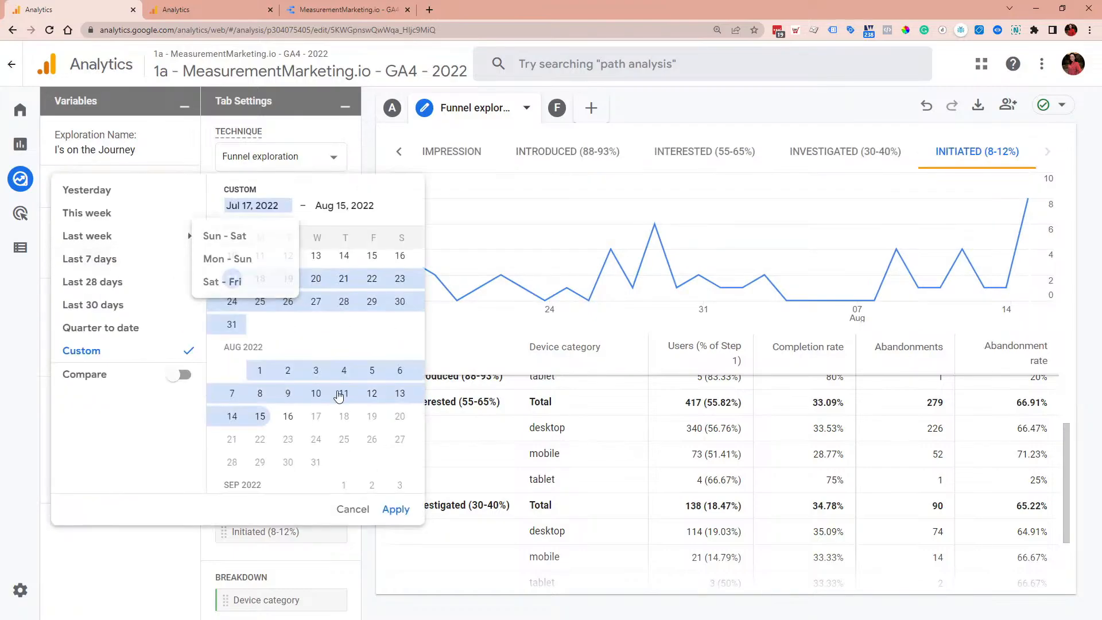
click(365, 511)
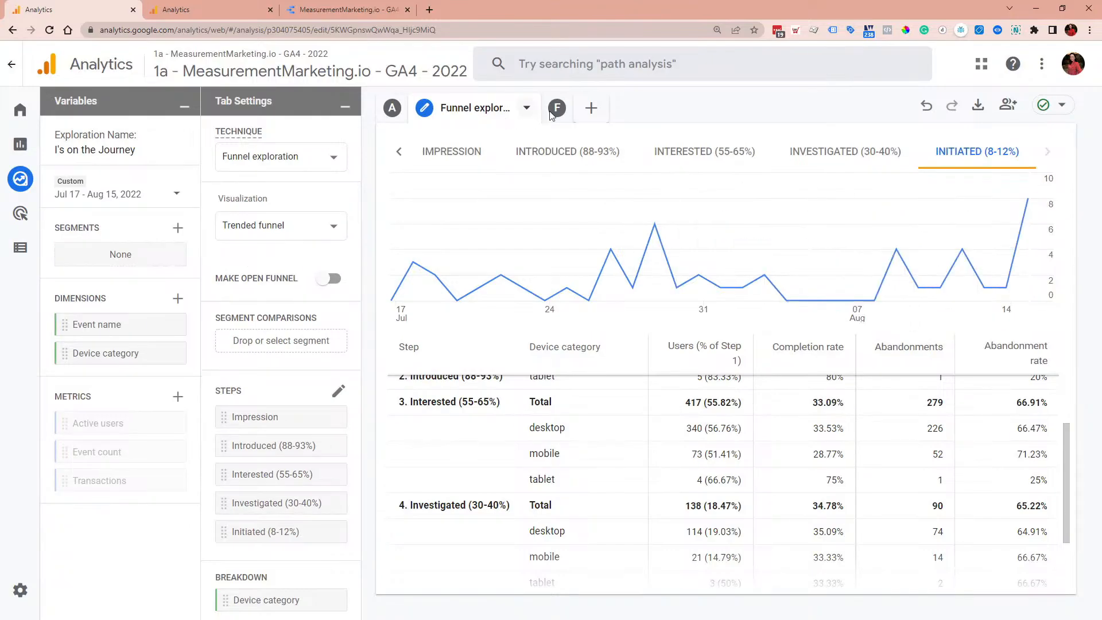
Step: View the exploration's standard funnel, return to the trended funnel, and open the Academy A.C.E. funnel
click(613, 109)
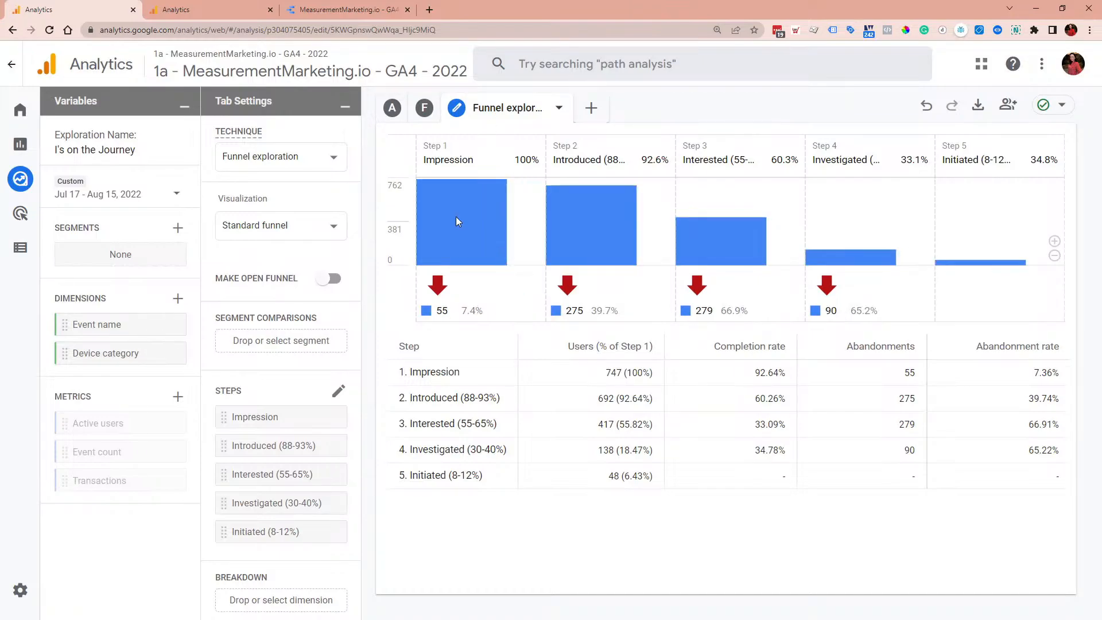
click(423, 109)
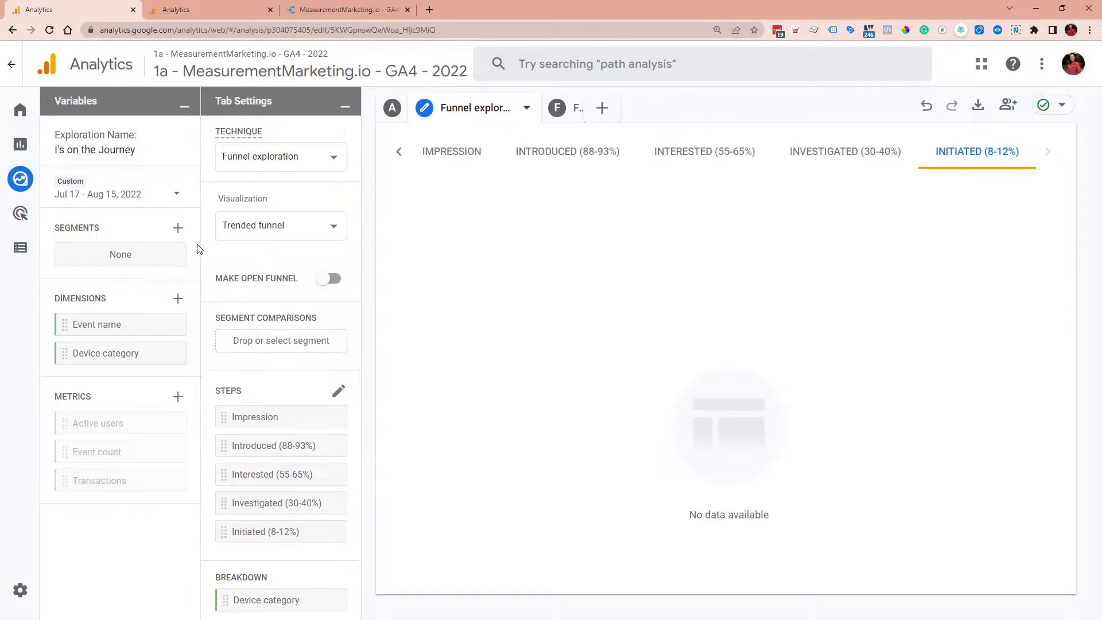
click(392, 107)
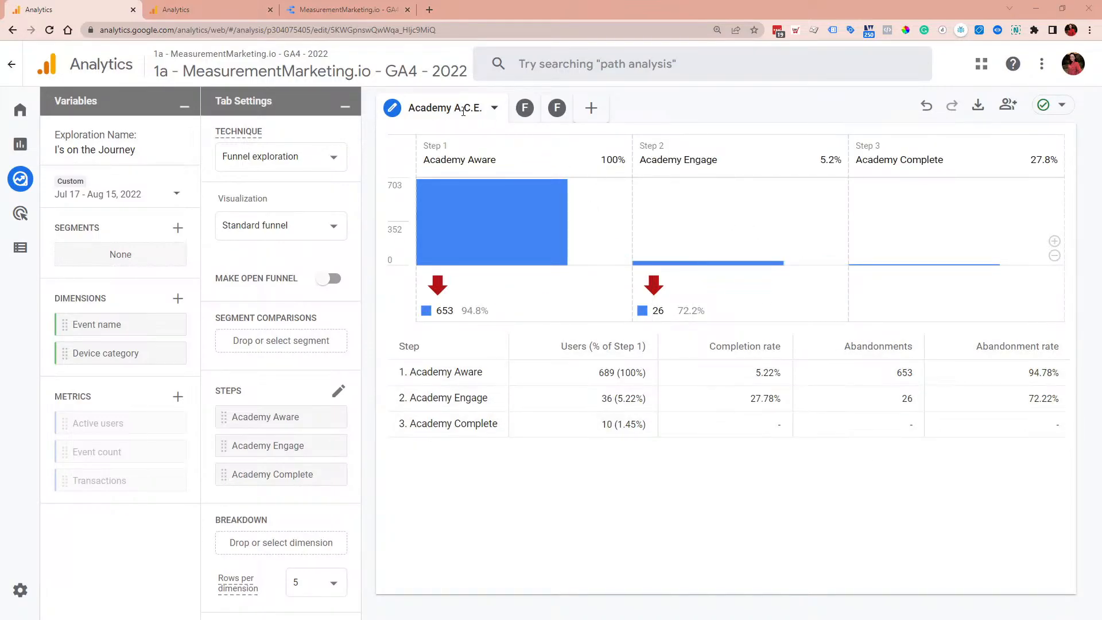
Step: Add another funnel exploration to the I's on the Journey exploration
click(599, 115)
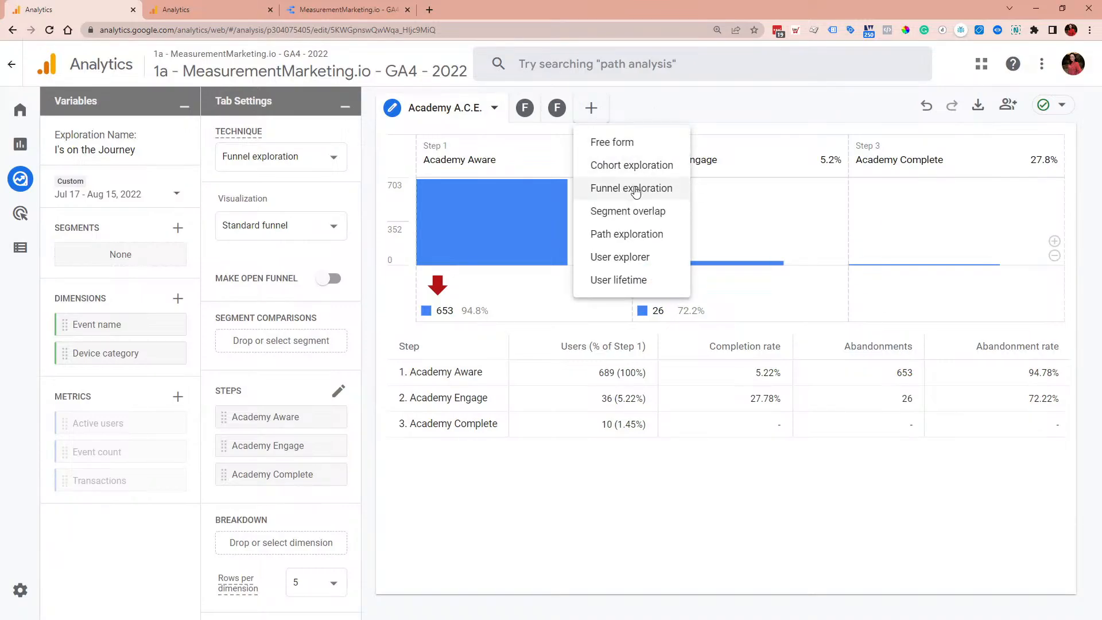
click(636, 192)
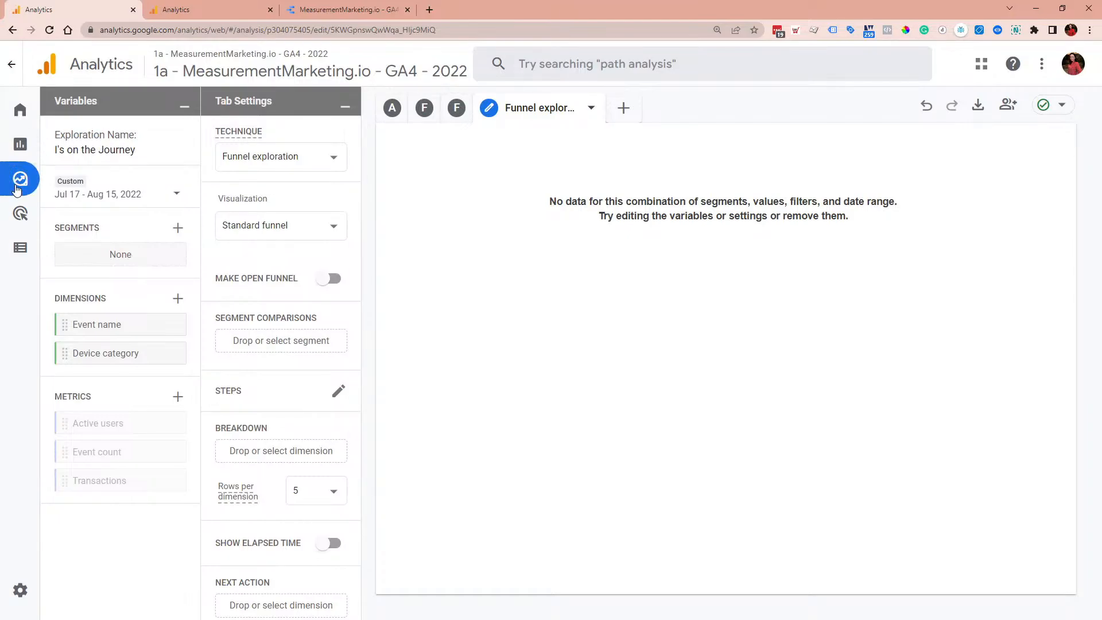
Step: Return to the list of saved explorations and reopen I's on the Journey
click(18, 177)
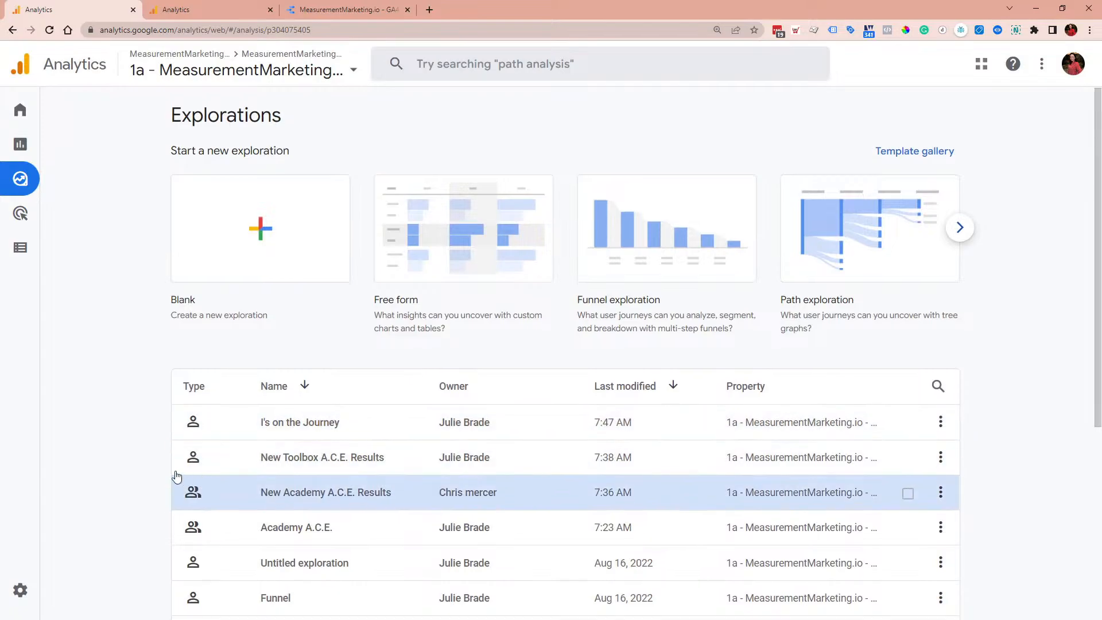
scroll(253, 447, down, 2)
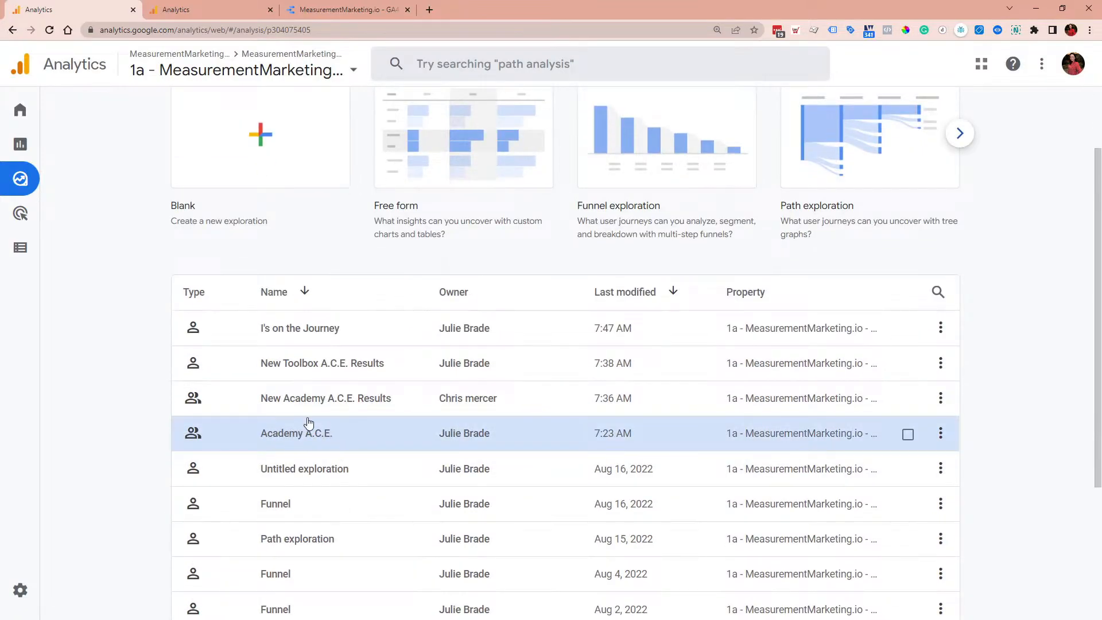
click(295, 327)
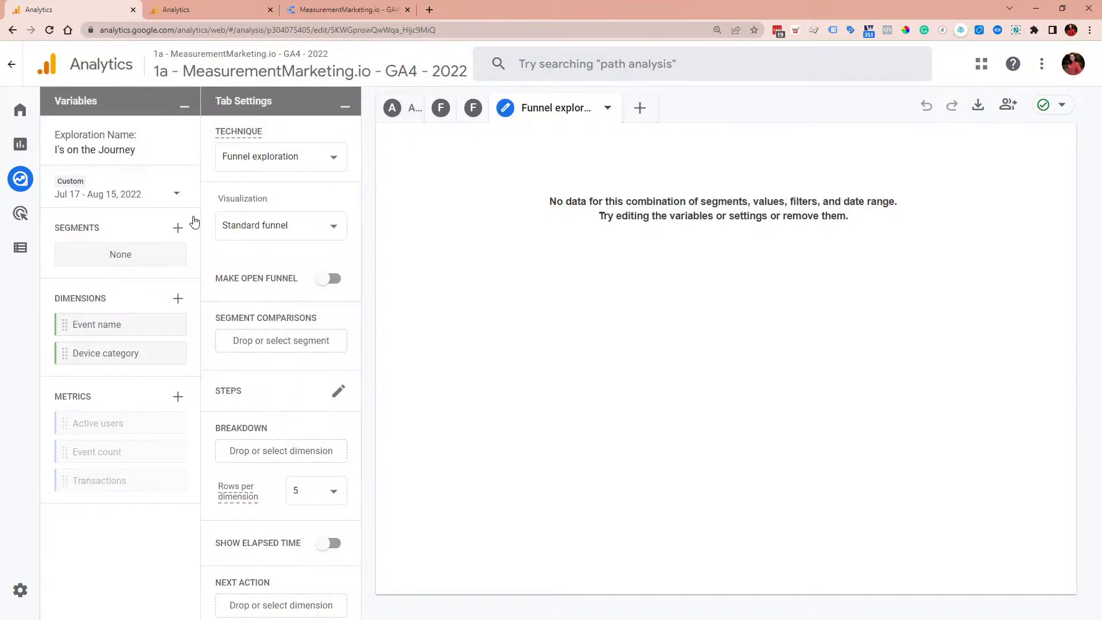
Step: Review the reopened exploration's trended funnel, five-step standard funnel and Academy A.C.E. funnel, ending on the five-step standard funnel
click(425, 116)
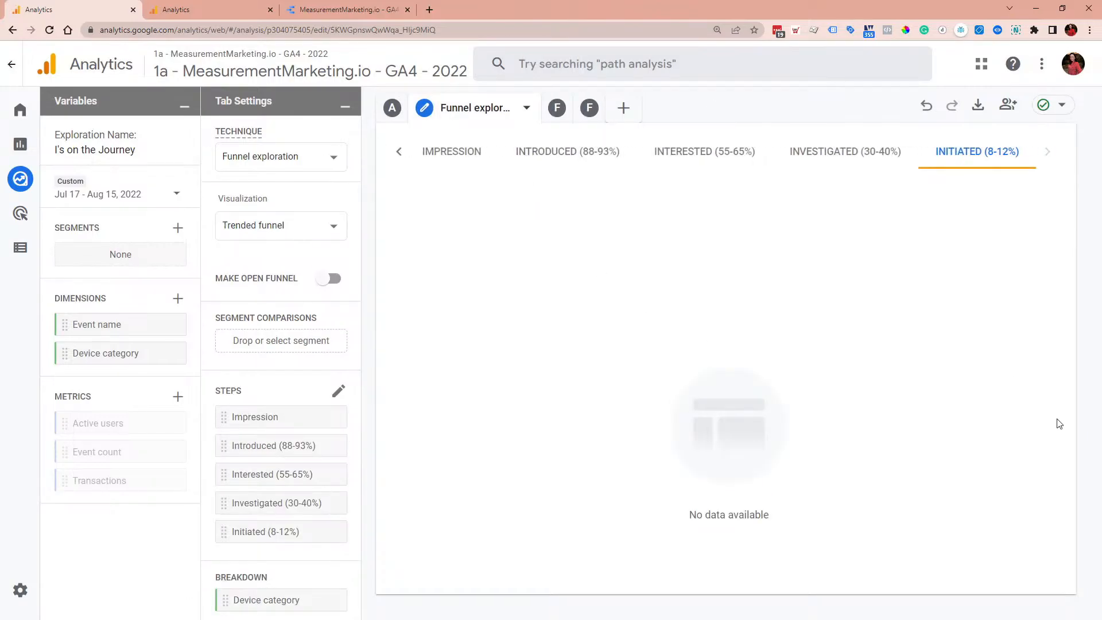
click(557, 115)
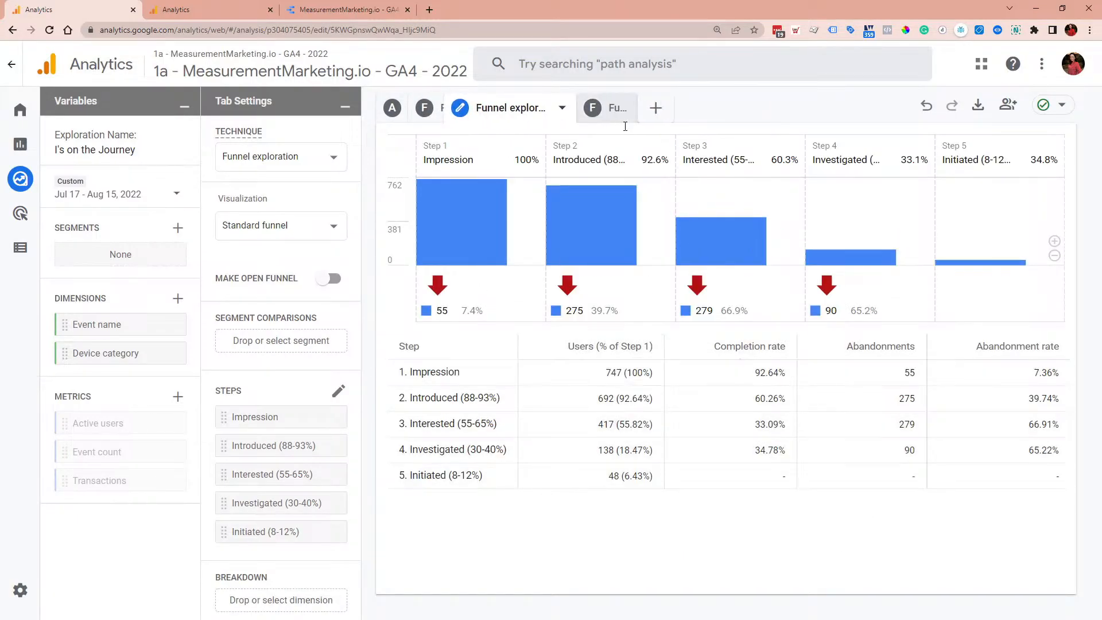
click(413, 108)
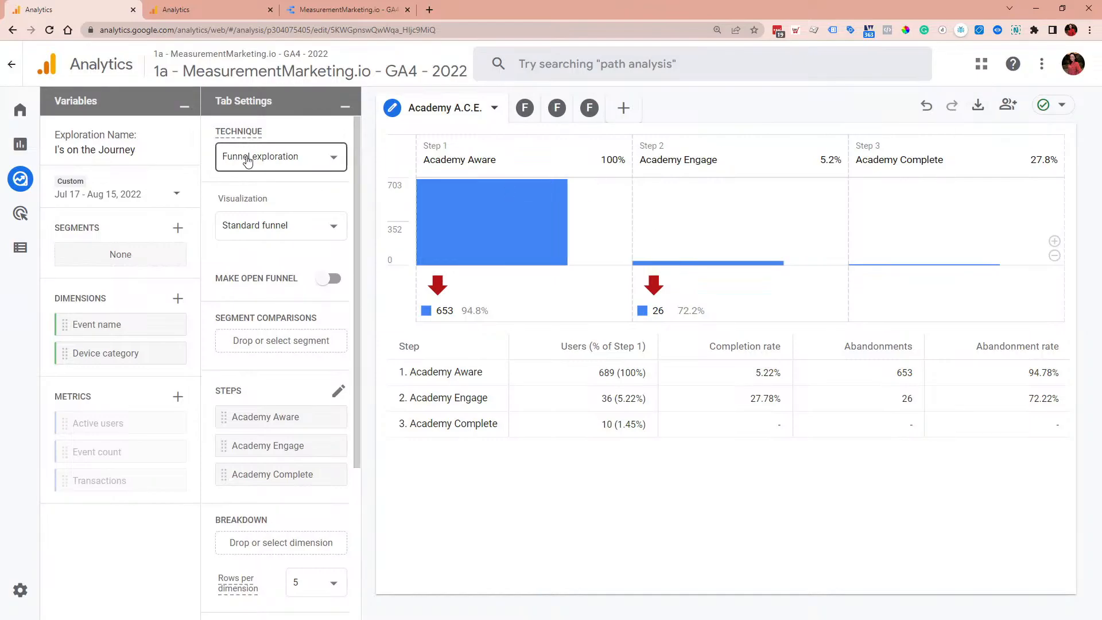
click(569, 108)
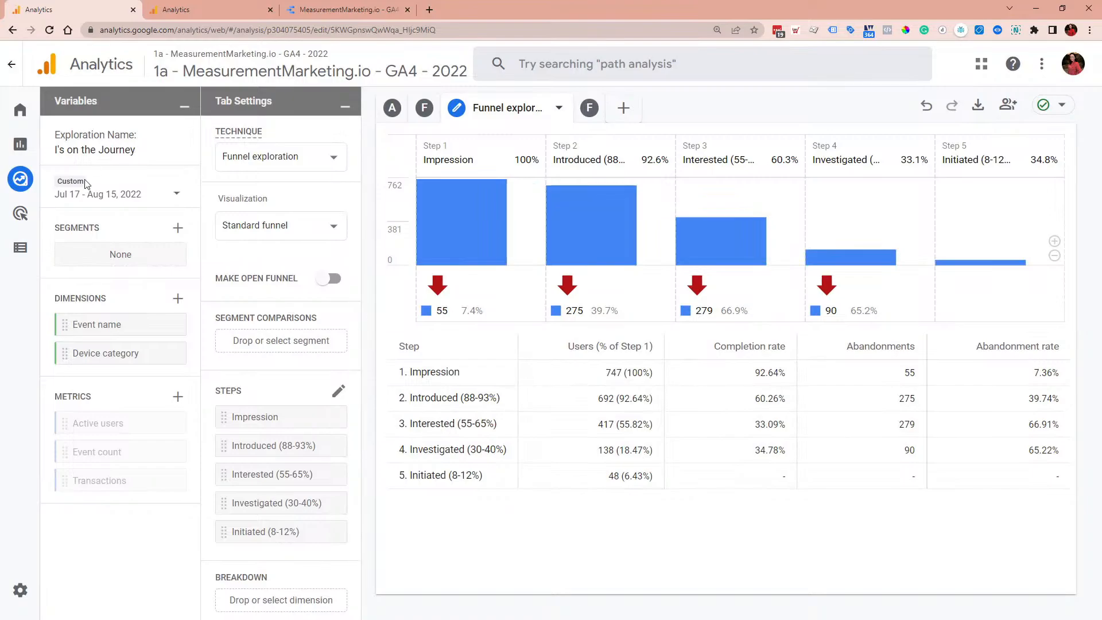
mouse_move(19, 174)
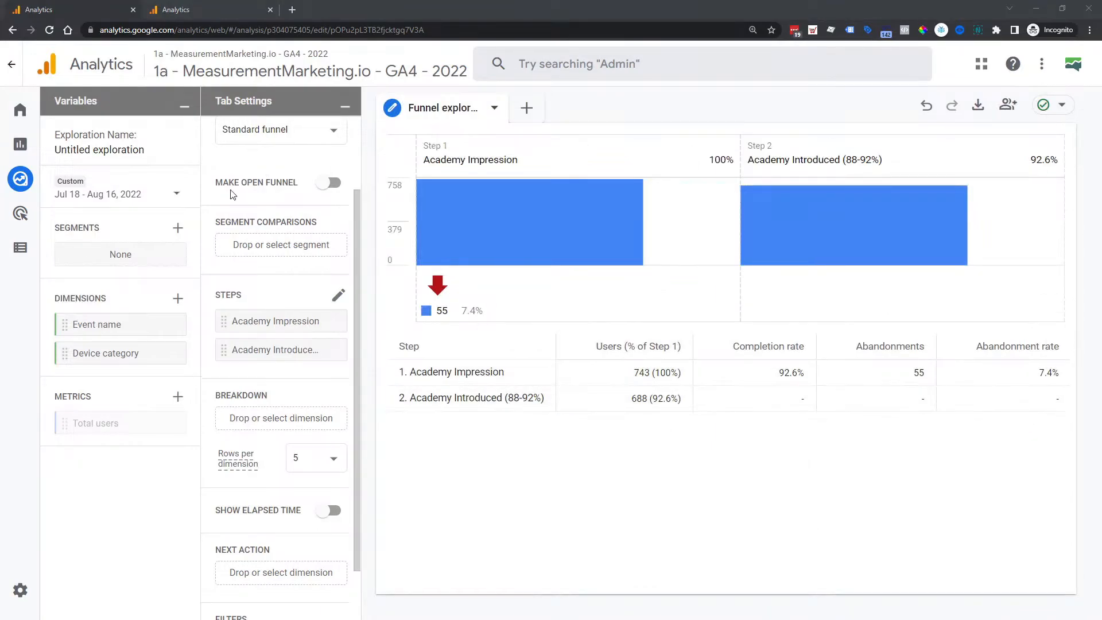
mouse_move(38, 202)
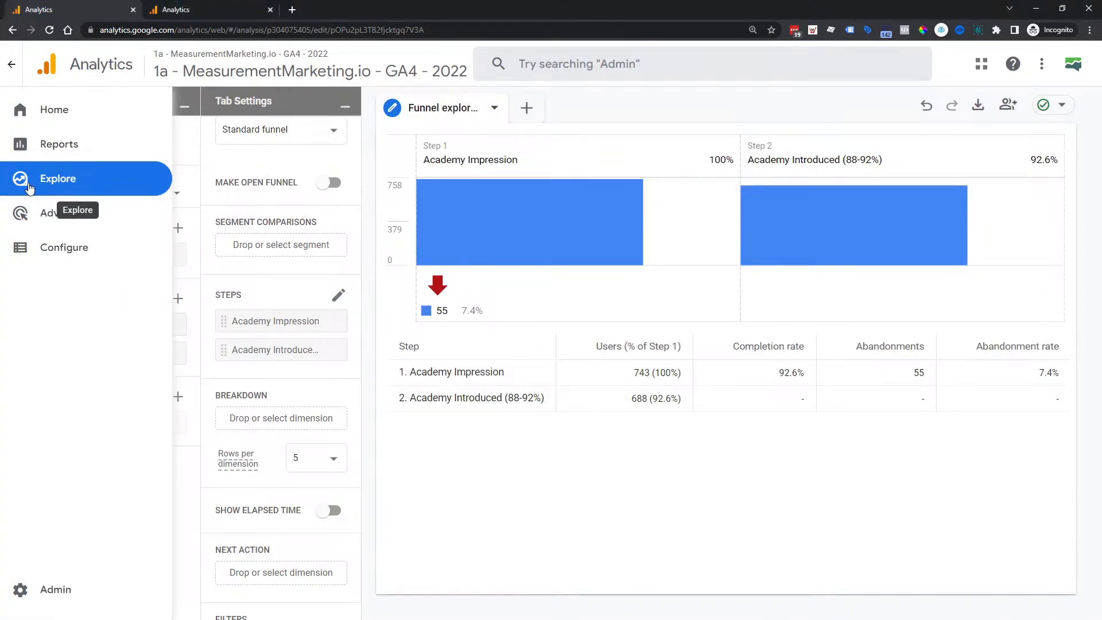